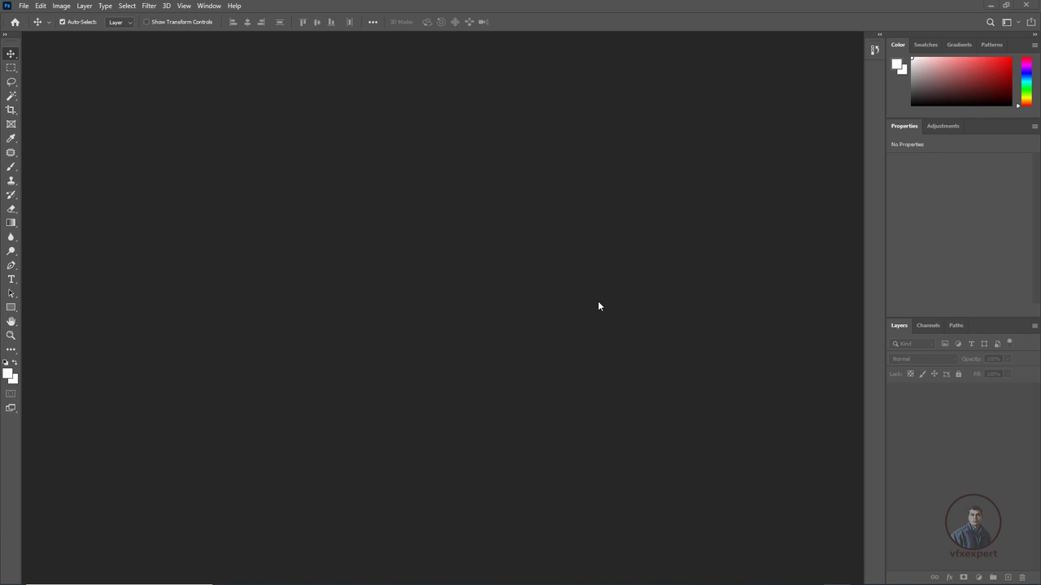
Step: Switch to the Essentials (Default) workspace
{"action": "left_click", "coordinate": [209, 5]}
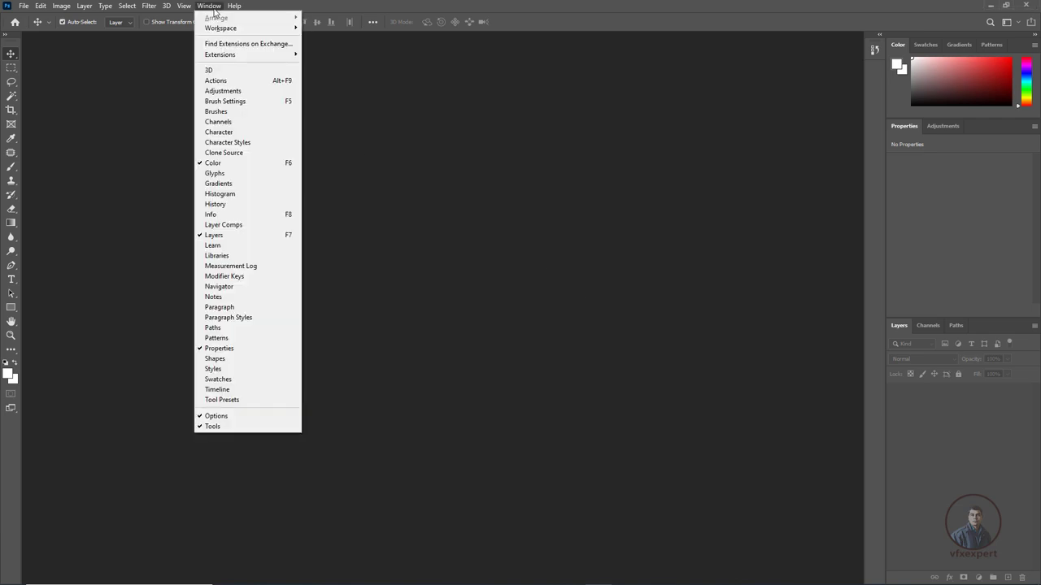
{"action": "mouse_move", "coordinate": [225, 30]}
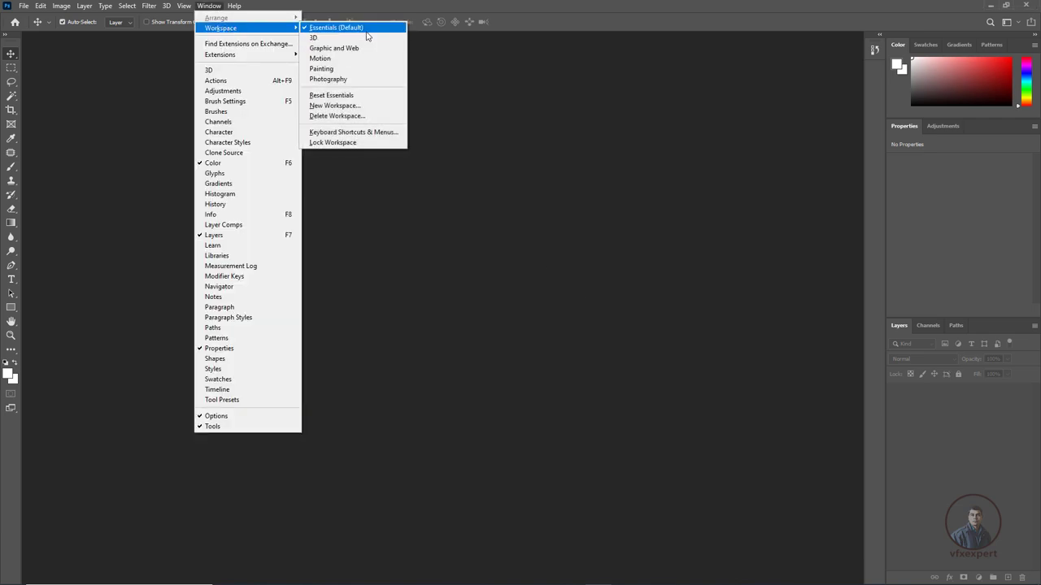
{"action": "left_click", "coordinate": [364, 29]}
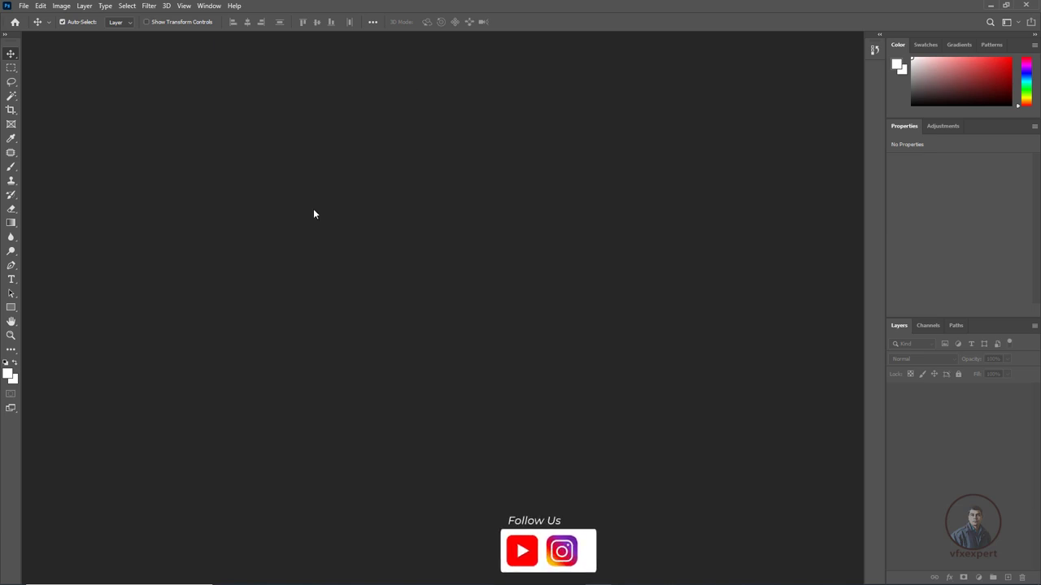
{"action": "left_click", "coordinate": [23, 5]}
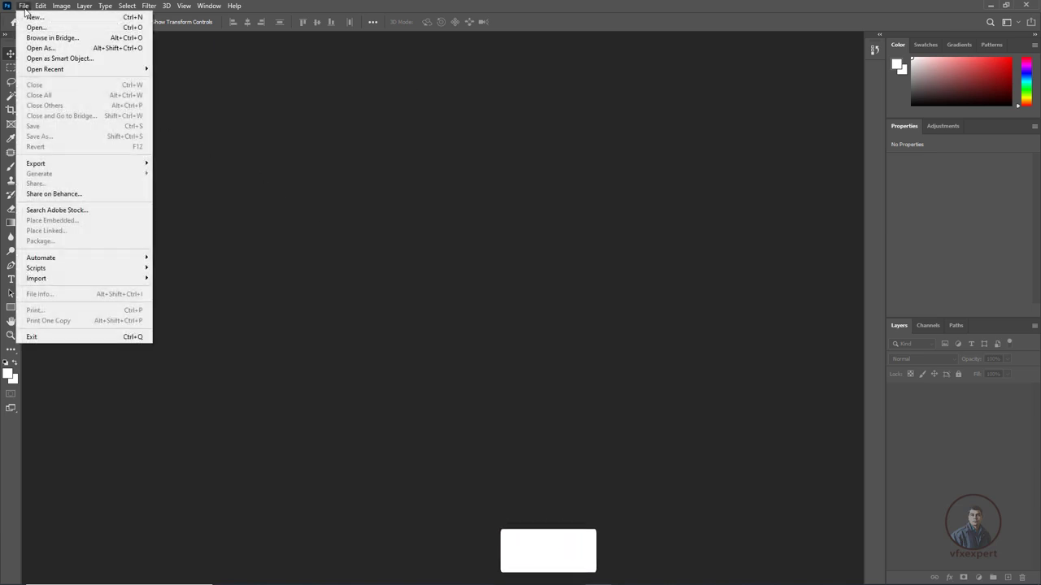
{"action": "left_click", "coordinate": [36, 27]}
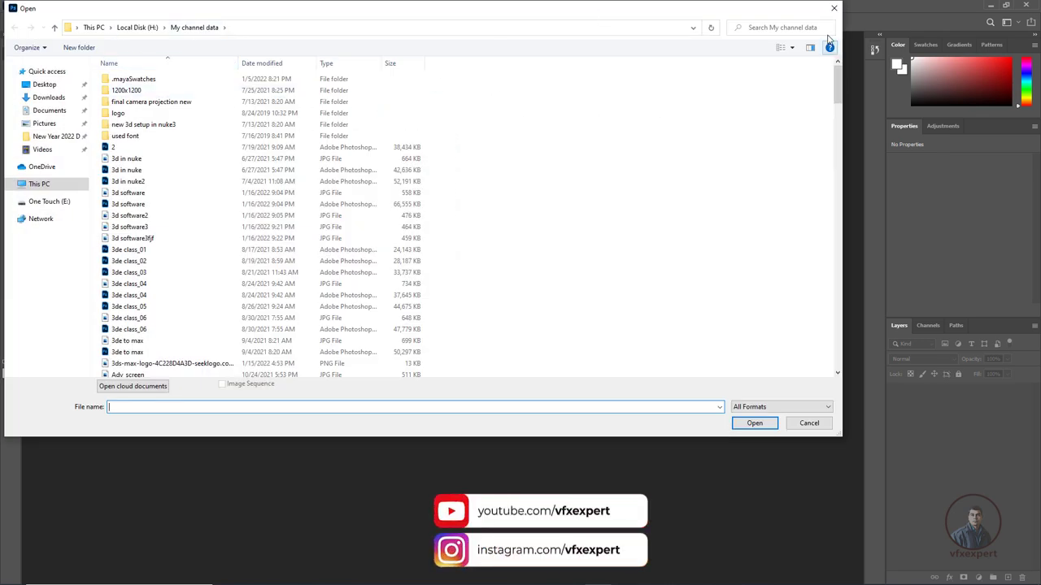
{"action": "left_click", "coordinate": [833, 9]}
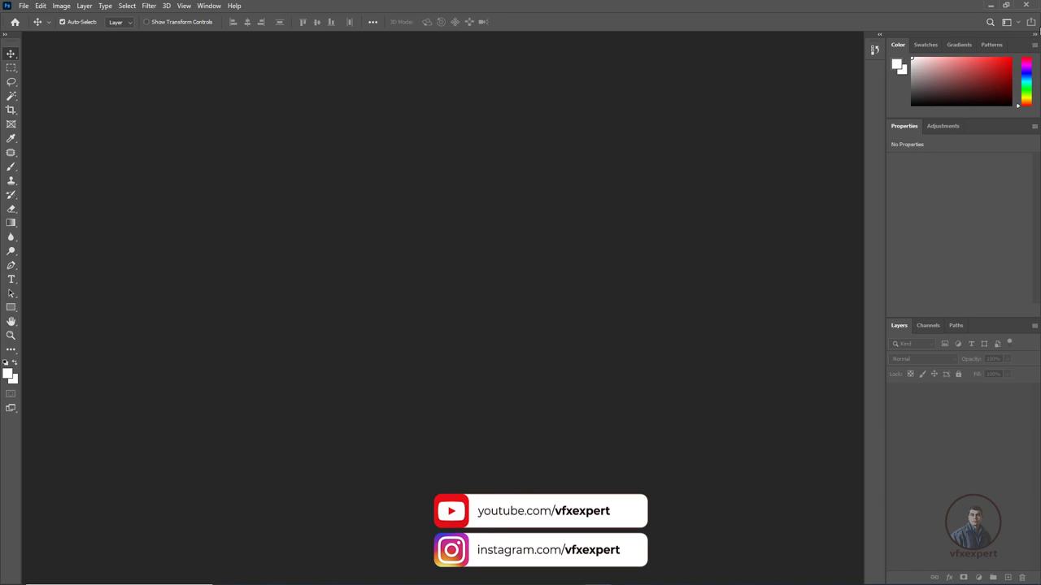
{"action": "left_click", "coordinate": [1029, 7]}
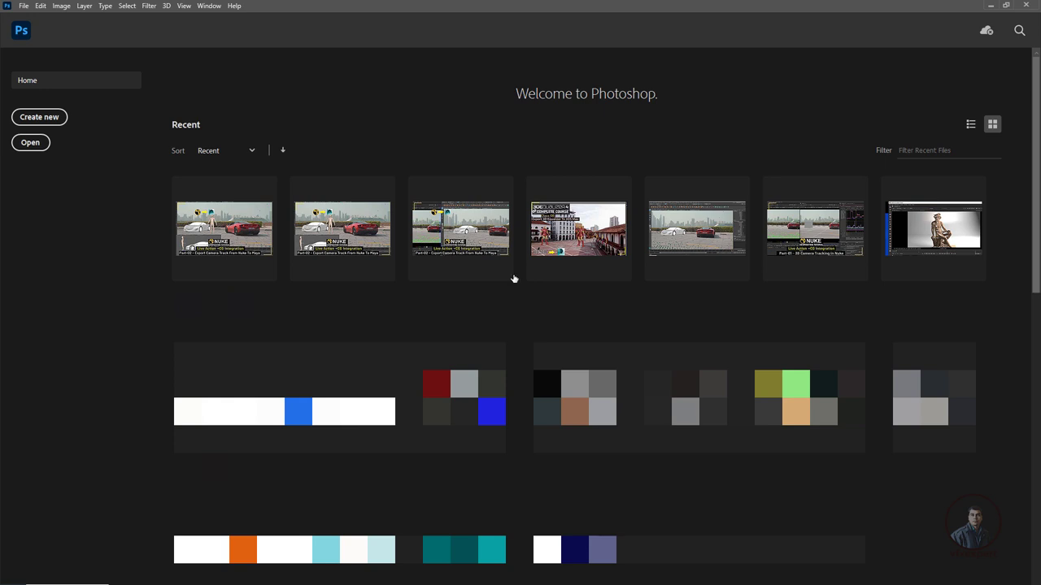
{"action": "left_click", "coordinate": [26, 9]}
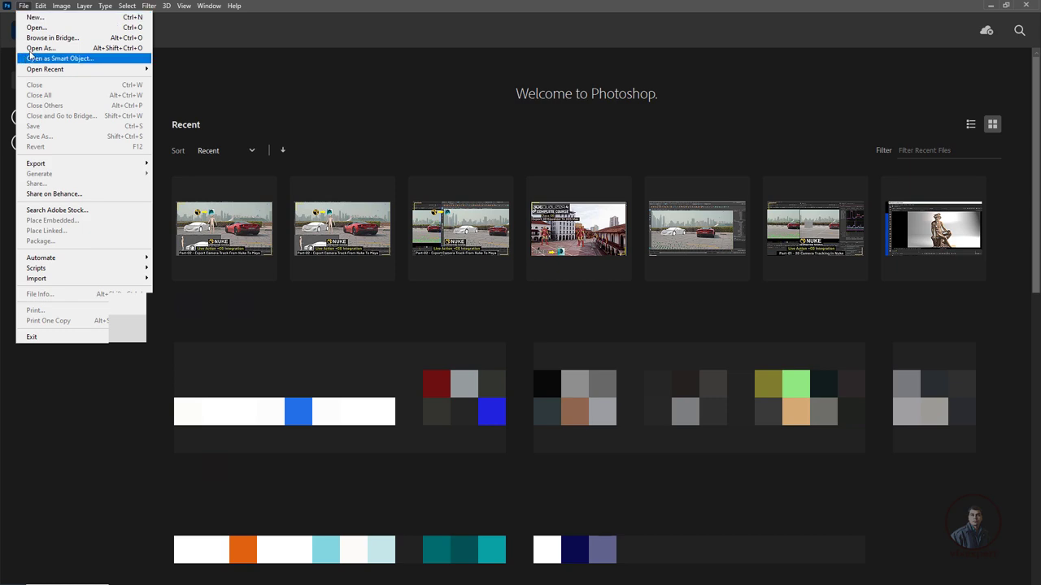
{"action": "left_click", "coordinate": [34, 30]}
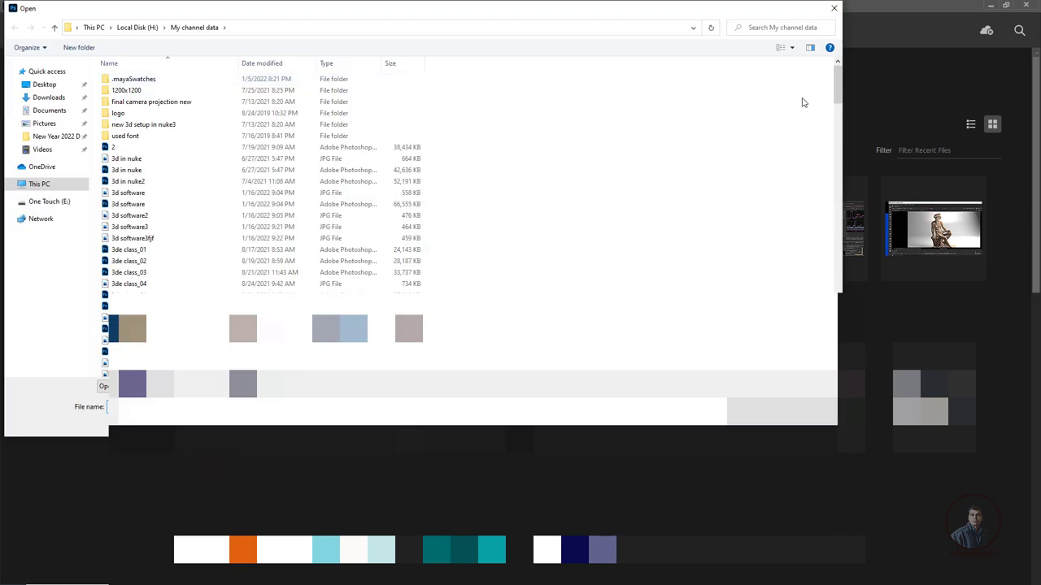
{"action": "left_click", "coordinate": [834, 8]}
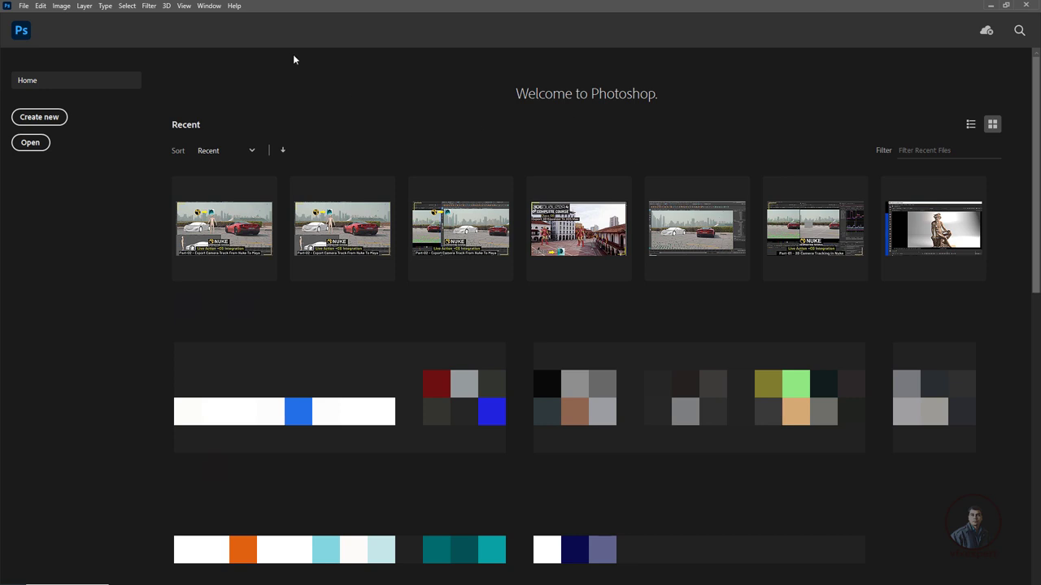
Step: Leave the Home screen by selecting the Essentials (Default) workspace
{"action": "left_click", "coordinate": [209, 6]}
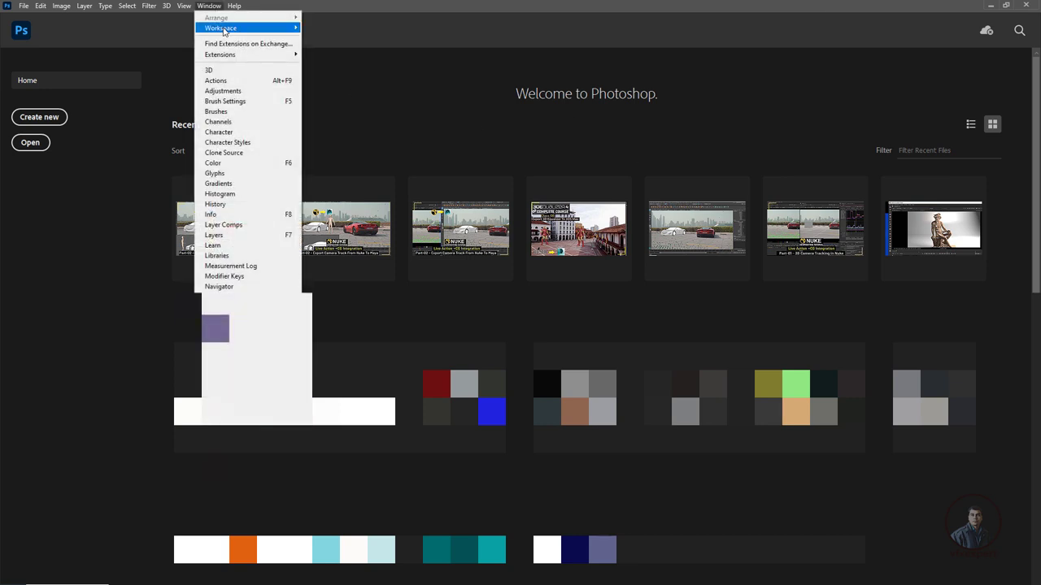
{"action": "mouse_move", "coordinate": [221, 28]}
{"action": "left_click", "coordinate": [358, 26]}
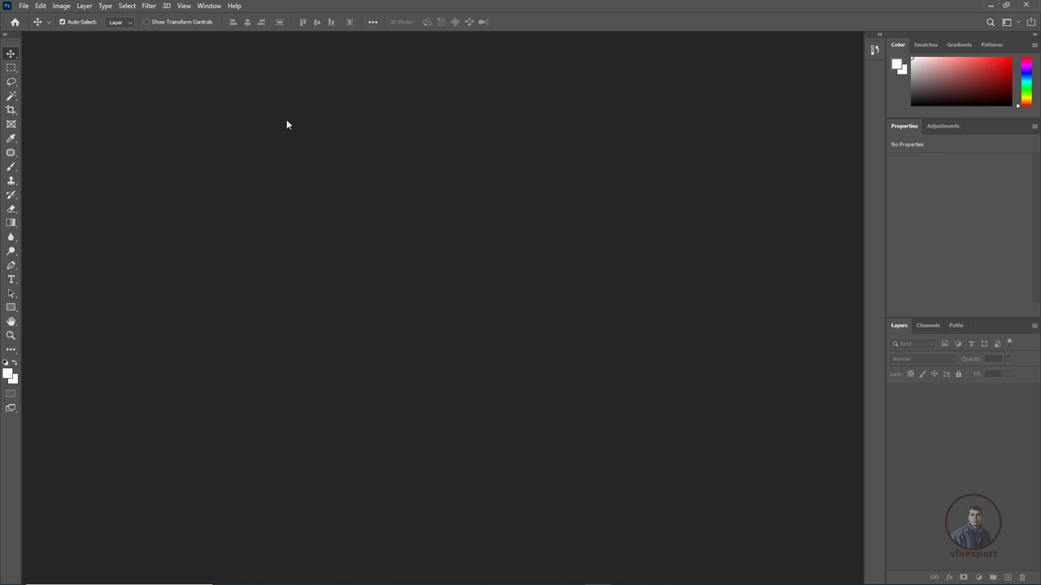
Step: Show the Timeline panel and dismiss its tip about adding media
{"action": "left_click", "coordinate": [208, 6]}
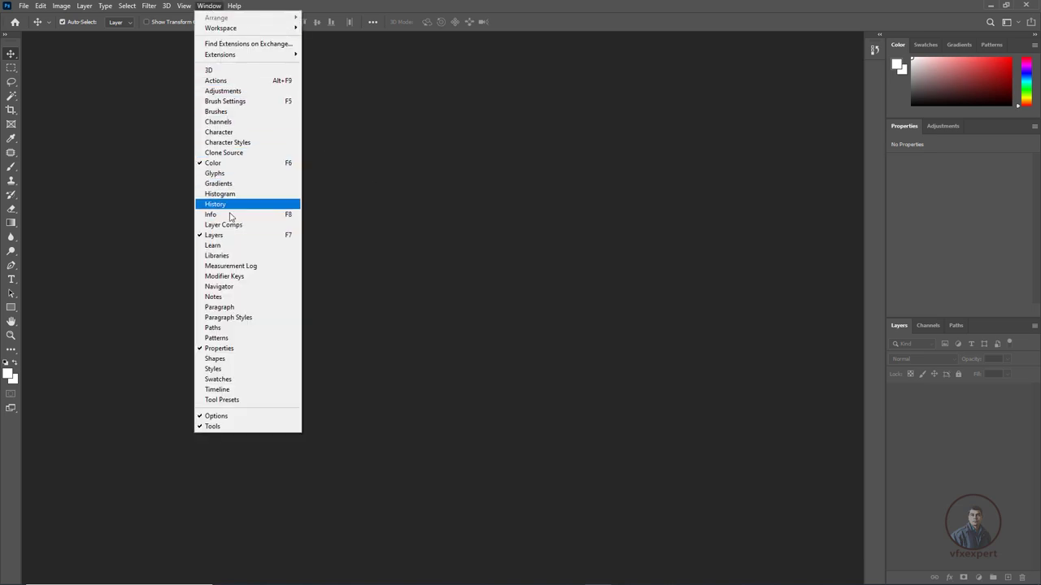
{"action": "left_click", "coordinate": [218, 391]}
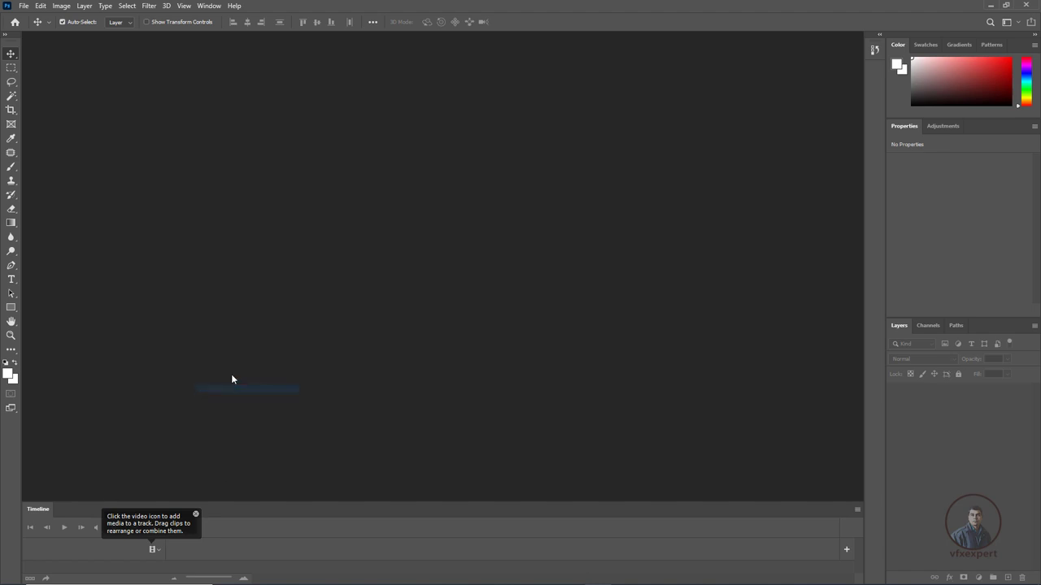
{"action": "left_click", "coordinate": [195, 516]}
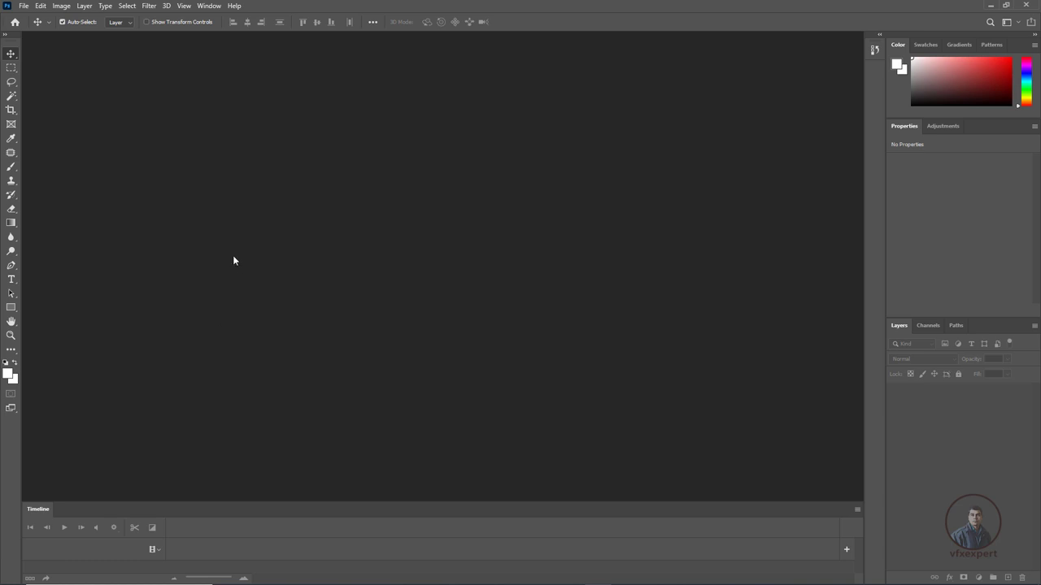
Step: Open the frames starting at girl_dance_00000 from the Photoshop Vfx Paint Footage folder as an image sequence
{"action": "left_click", "coordinate": [24, 6]}
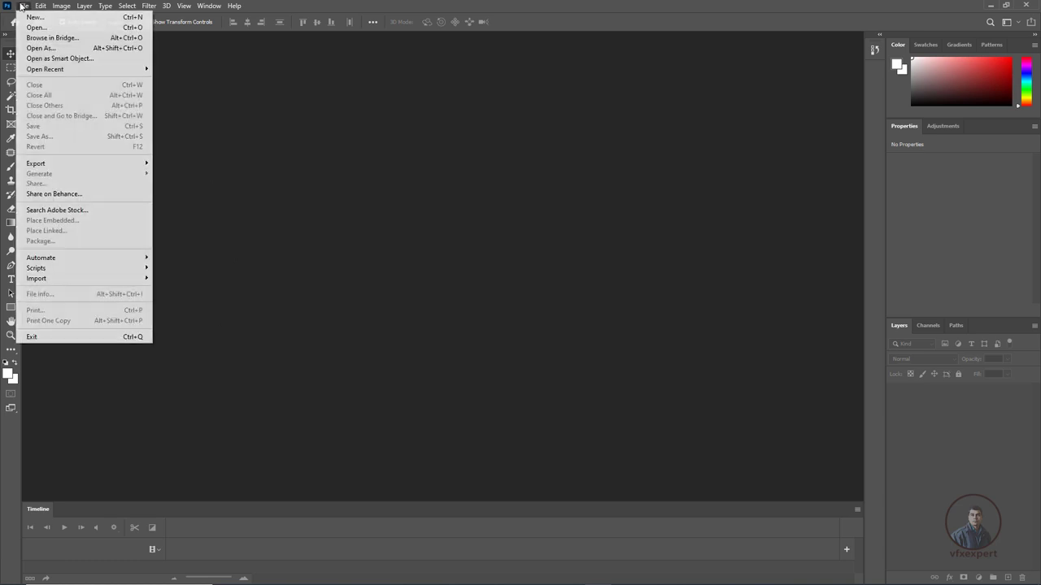
{"action": "left_click", "coordinate": [36, 27]}
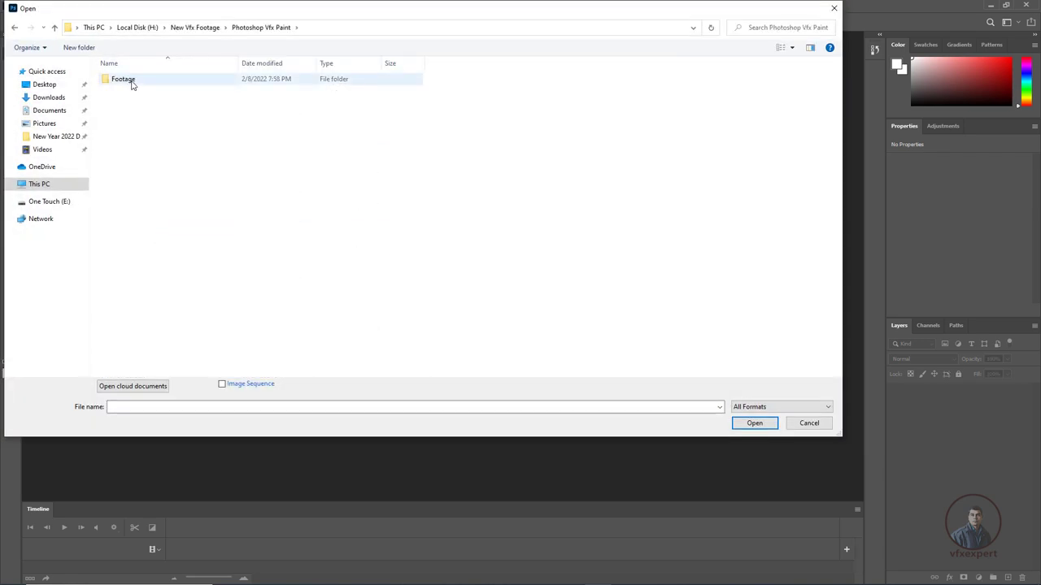
{"action": "double_click", "coordinate": [130, 79]}
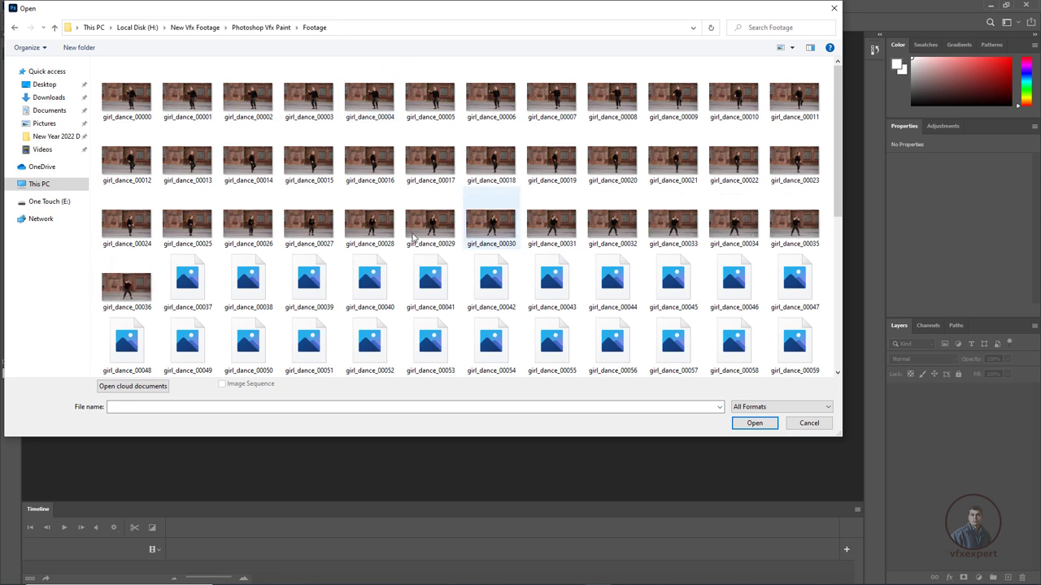
{"action": "left_click", "coordinate": [139, 113]}
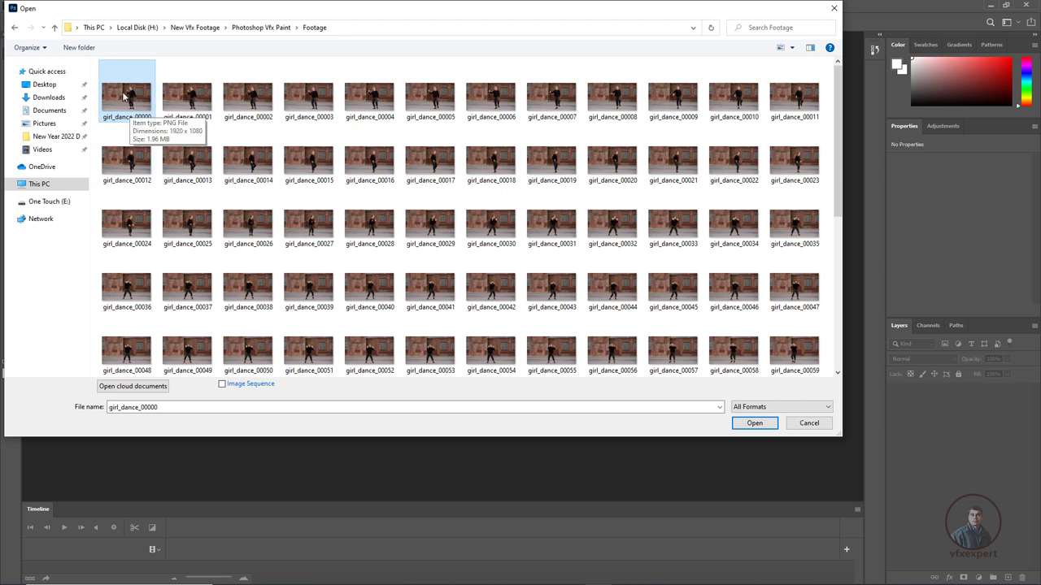
{"action": "left_click", "coordinate": [222, 384]}
{"action": "left_click", "coordinate": [750, 426]}
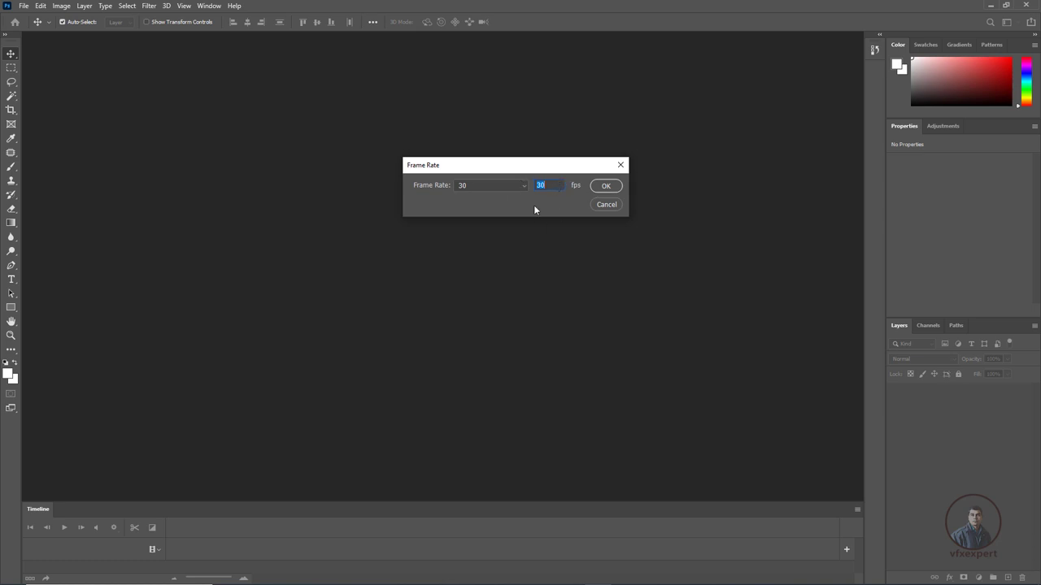
Step: Set the imported sequence's frame rate to 24 fps
{"action": "type", "text": "29.998"}
{"action": "type", "text": "24"}
{"action": "left_click", "coordinate": [605, 186]}
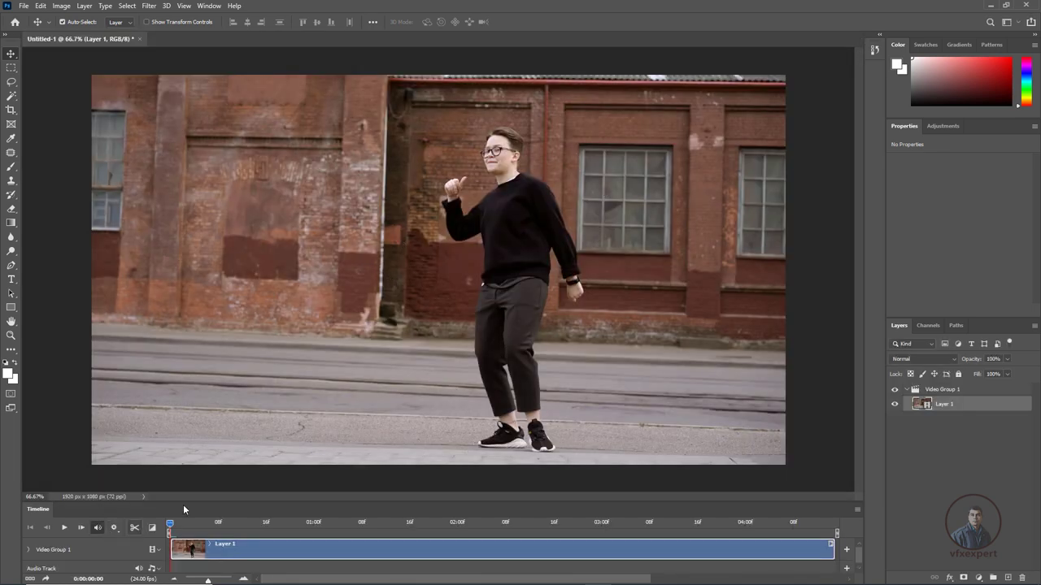
Step: Enlarge the Timeline panel and preview the clip by playing, scrubbing and replaying it from the first frame
{"action": "left_click_drag", "start_coordinate": [196, 503], "coordinate": [200, 450]}
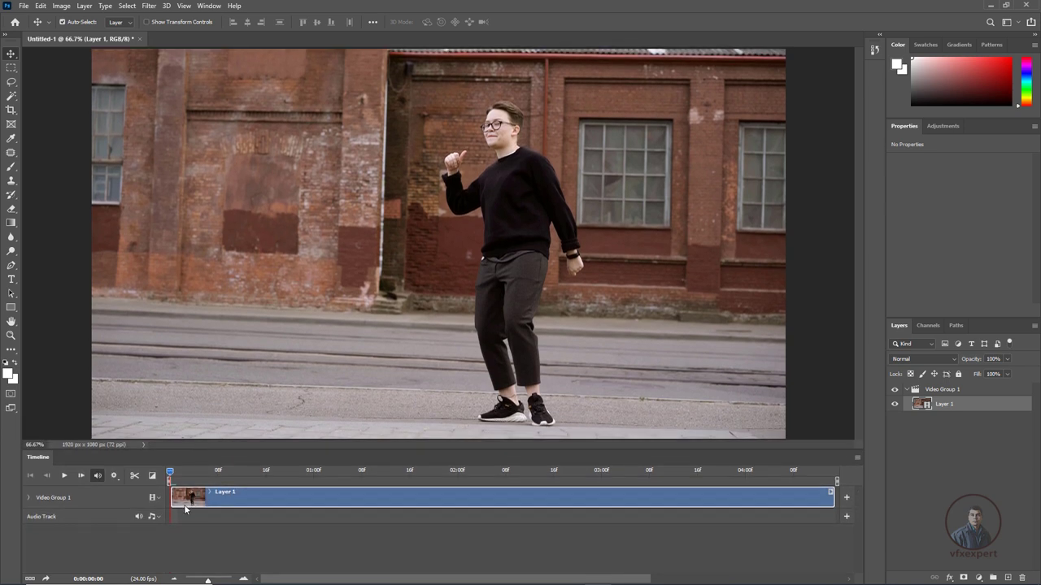
{"action": "left_click", "coordinate": [65, 476]}
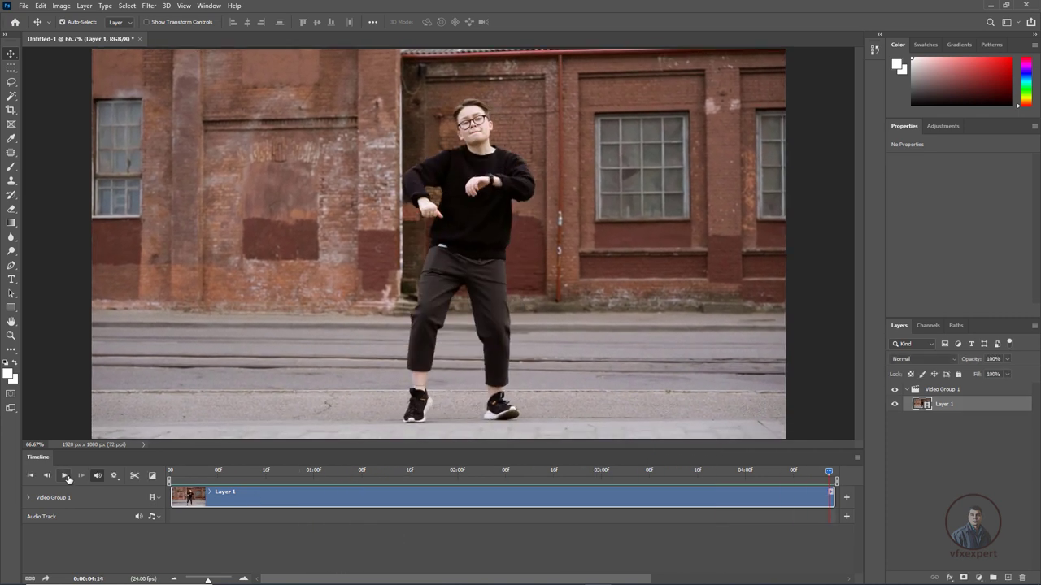
{"action": "mouse_move", "coordinate": [829, 472]}
{"action": "left_mouse_down"}
{"action": "mouse_move", "coordinate": [268, 480]}
{"action": "mouse_move", "coordinate": [193, 497]}
{"action": "mouse_move", "coordinate": [575, 498]}
{"action": "left_mouse_up"}
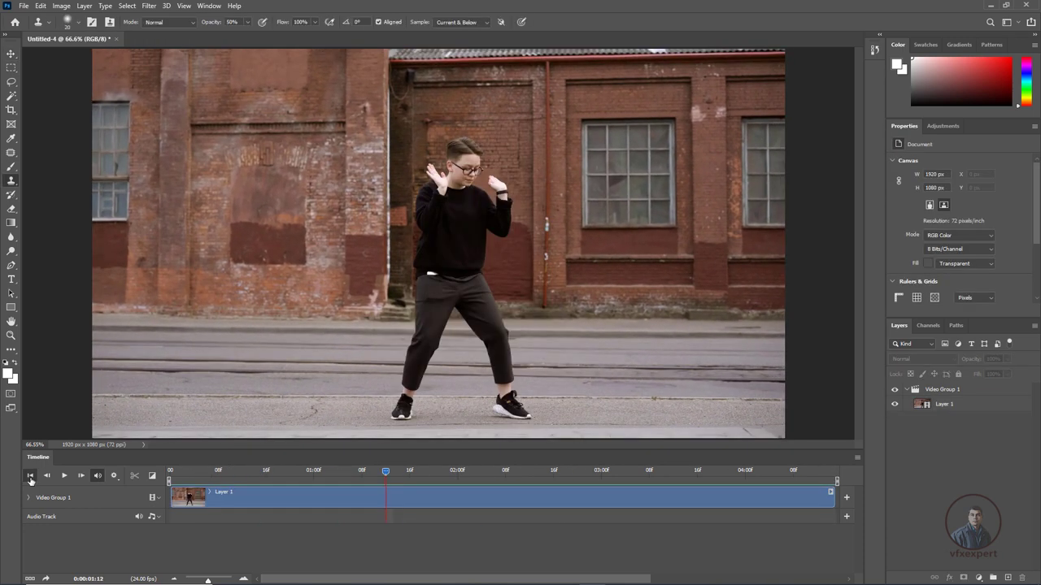
{"action": "left_click", "coordinate": [30, 477]}
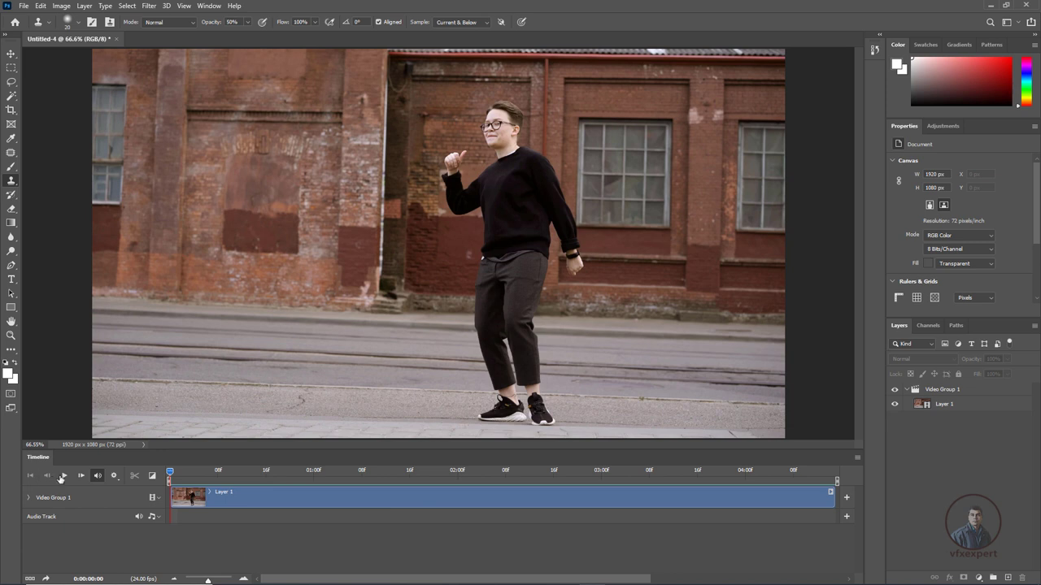
{"action": "left_click", "coordinate": [64, 475]}
{"action": "left_click", "coordinate": [64, 475]}
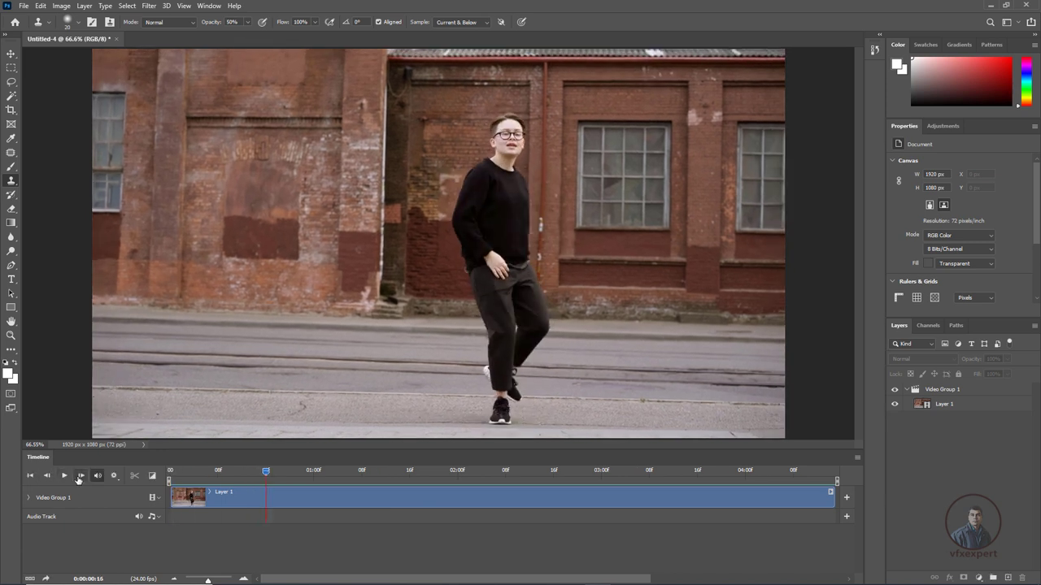
Step: Step the playhead forward five frames and back four to examine the clip frame by frame
{"action": "left_click", "coordinate": [80, 477]}
{"action": "left_click", "coordinate": [80, 476]}
{"action": "left_click", "coordinate": [80, 477]}
{"action": "left_click", "coordinate": [81, 477]}
{"action": "left_click", "coordinate": [81, 477]}
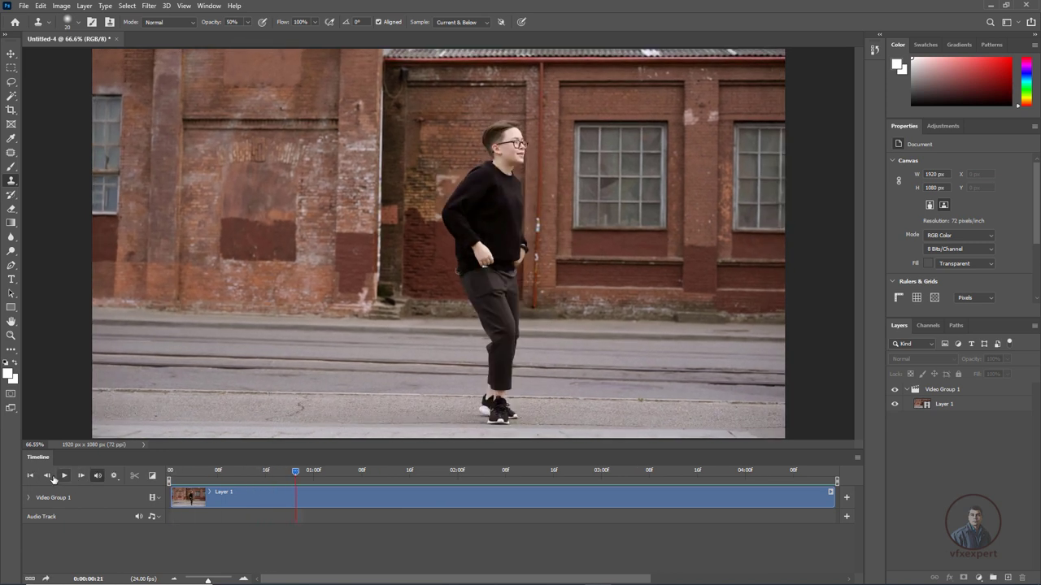
{"action": "left_click", "coordinate": [47, 476]}
{"action": "left_click", "coordinate": [47, 476]}
{"action": "left_click", "coordinate": [47, 477]}
{"action": "left_click", "coordinate": [47, 476]}
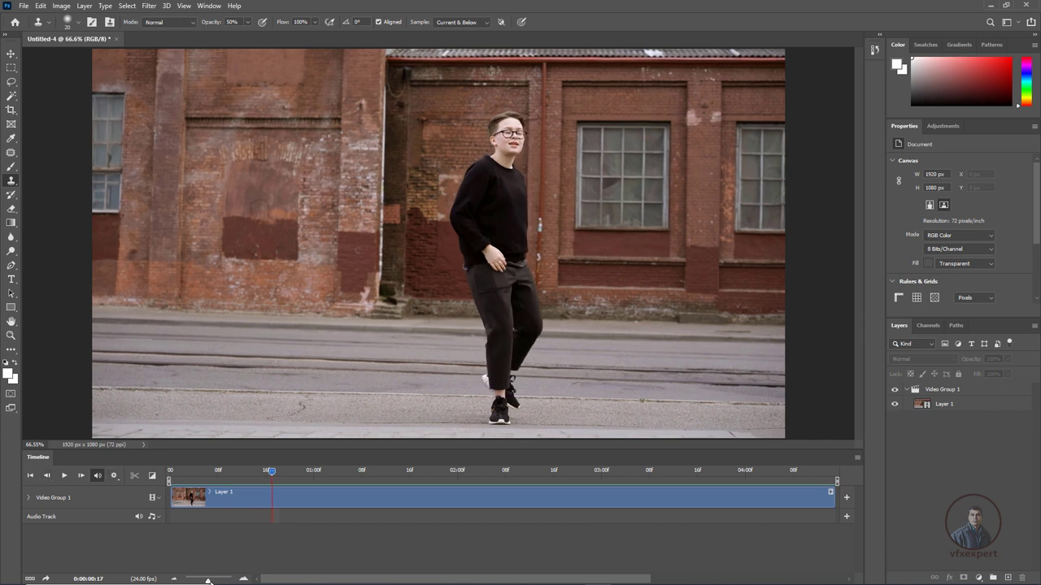
Step: Set the timeline units to Frame Number in the Animation Panel Options
{"action": "mouse_move", "coordinate": [208, 580]}
{"action": "left_mouse_down"}
{"action": "mouse_move", "coordinate": [196, 579]}
{"action": "mouse_move", "coordinate": [205, 581]}
{"action": "left_mouse_up"}
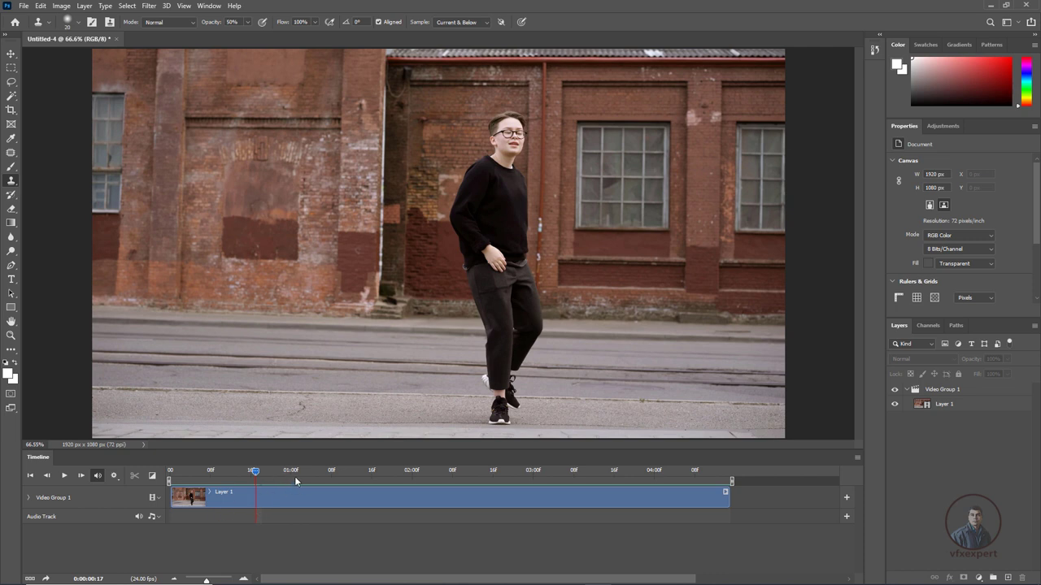
{"action": "left_click", "coordinate": [857, 459]}
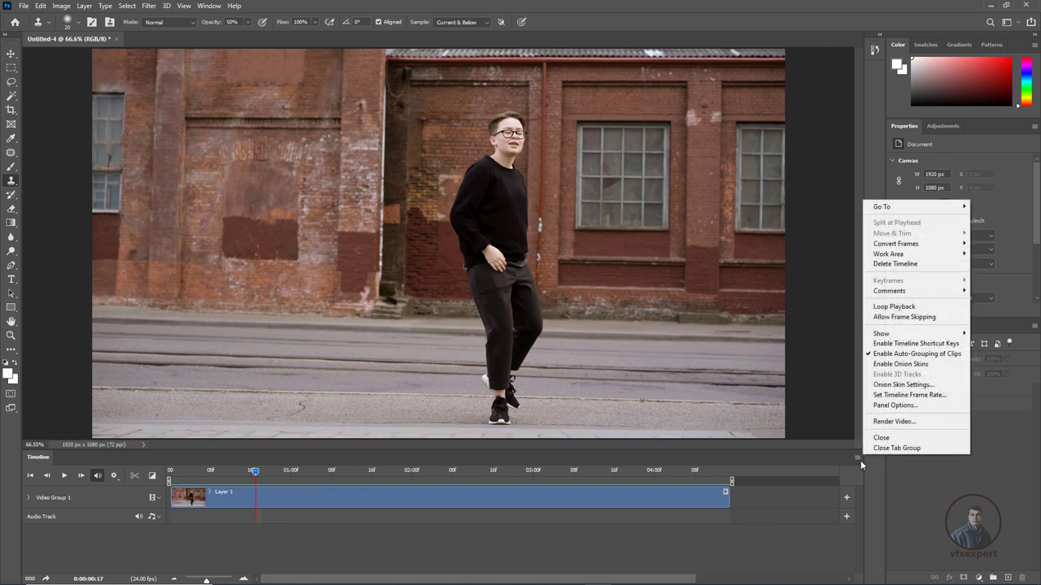
{"action": "left_click", "coordinate": [891, 406]}
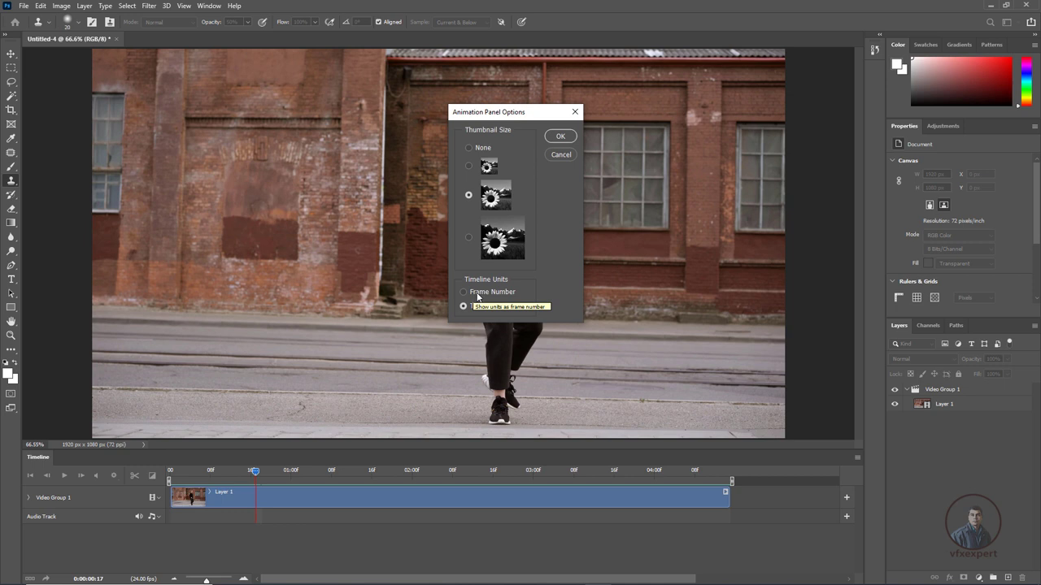
{"action": "left_click", "coordinate": [464, 292]}
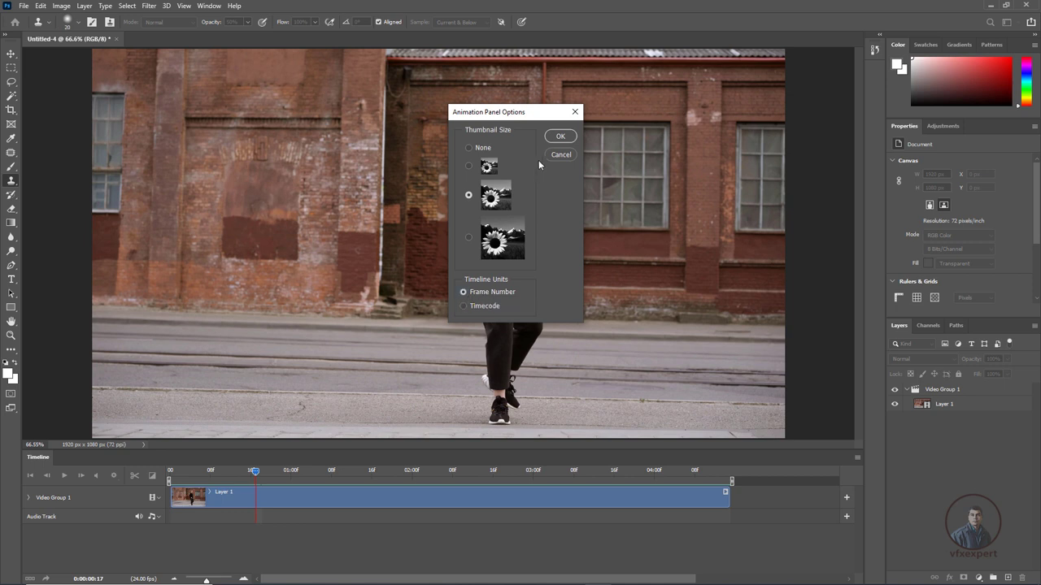
{"action": "left_click", "coordinate": [558, 138]}
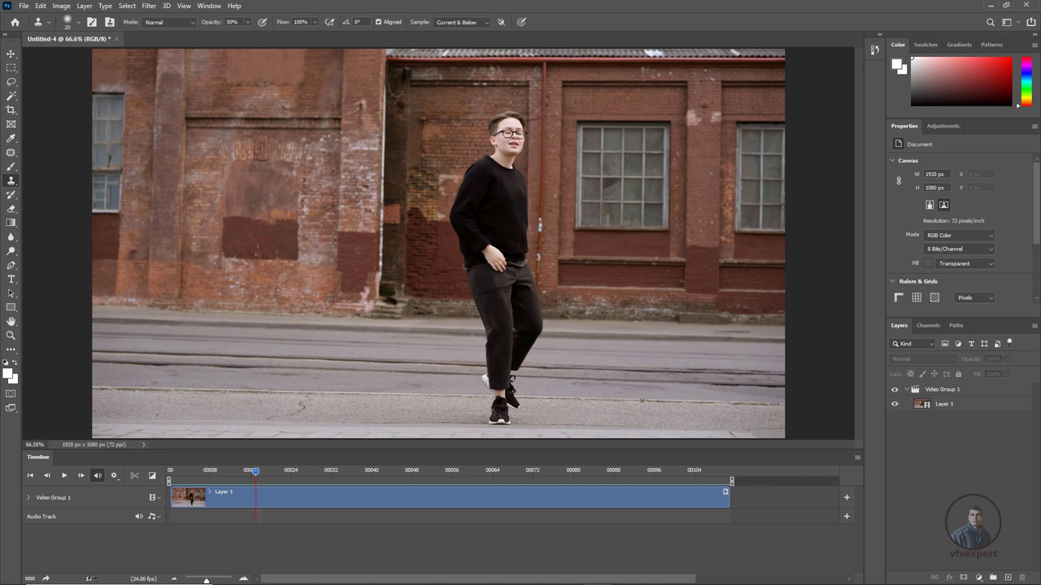
Step: Move the playhead to frame 50 by setting the current frame
{"action": "left_click", "coordinate": [30, 578]}
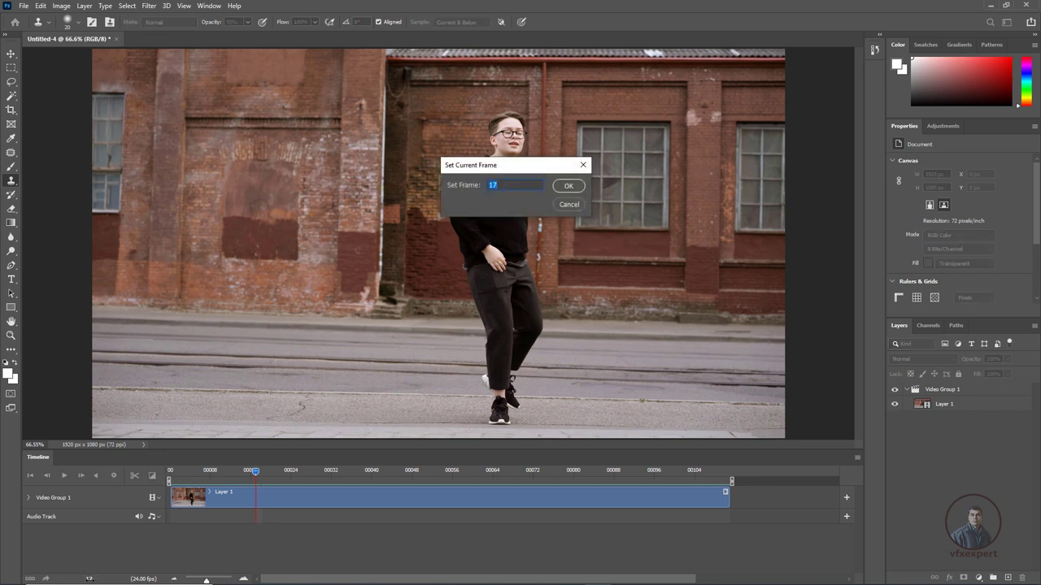
{"action": "type", "text": "50"}
{"action": "left_click", "coordinate": [569, 188]}
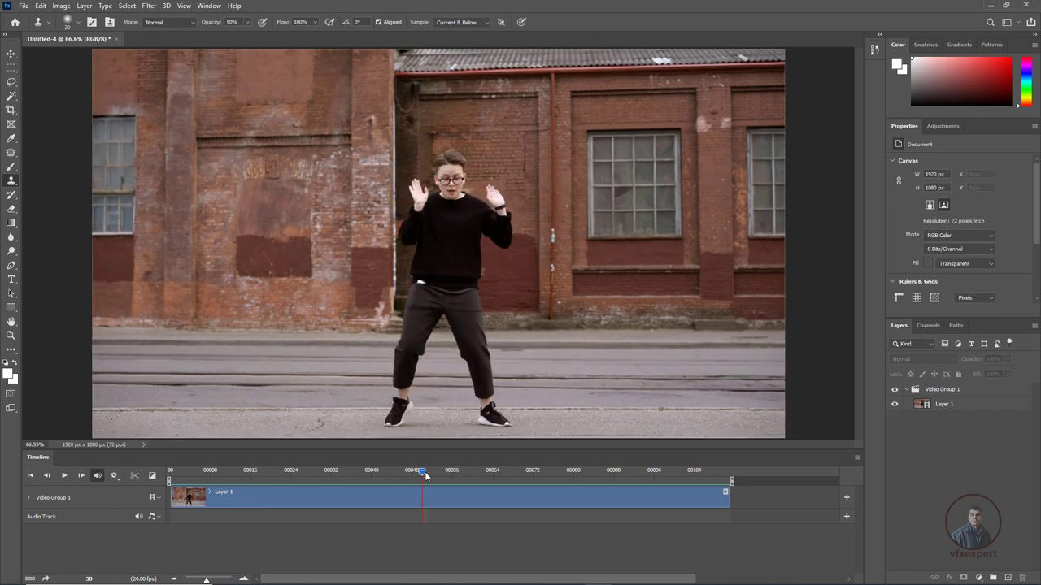
Step: Play the clip from around frame 49 to its end, turn on Loop Playback and play the clip again in a loop
{"action": "left_click_drag", "start_coordinate": [422, 472], "coordinate": [416, 521]}
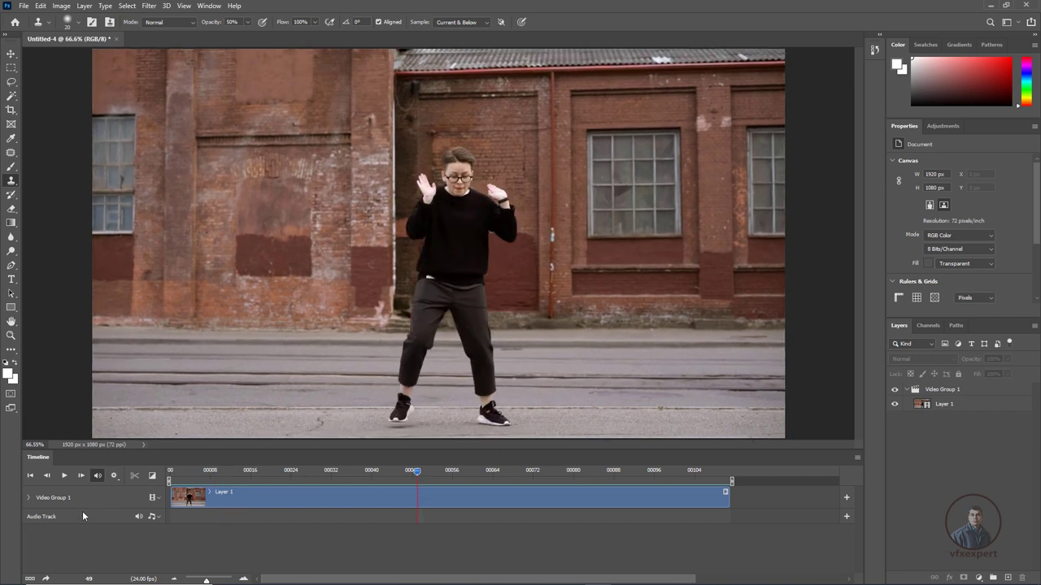
{"action": "left_click", "coordinate": [65, 476]}
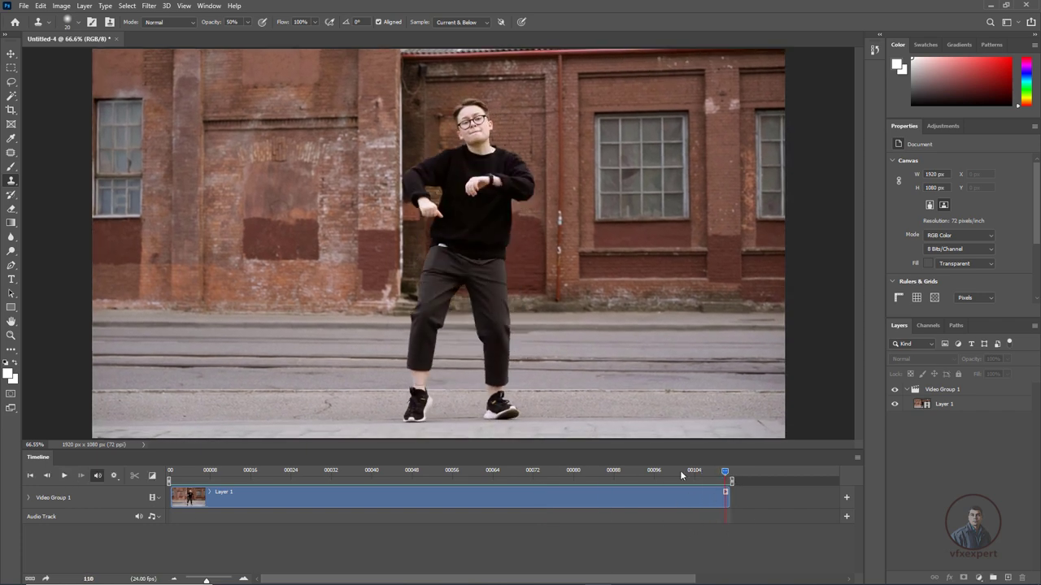
{"action": "left_click", "coordinate": [857, 458]}
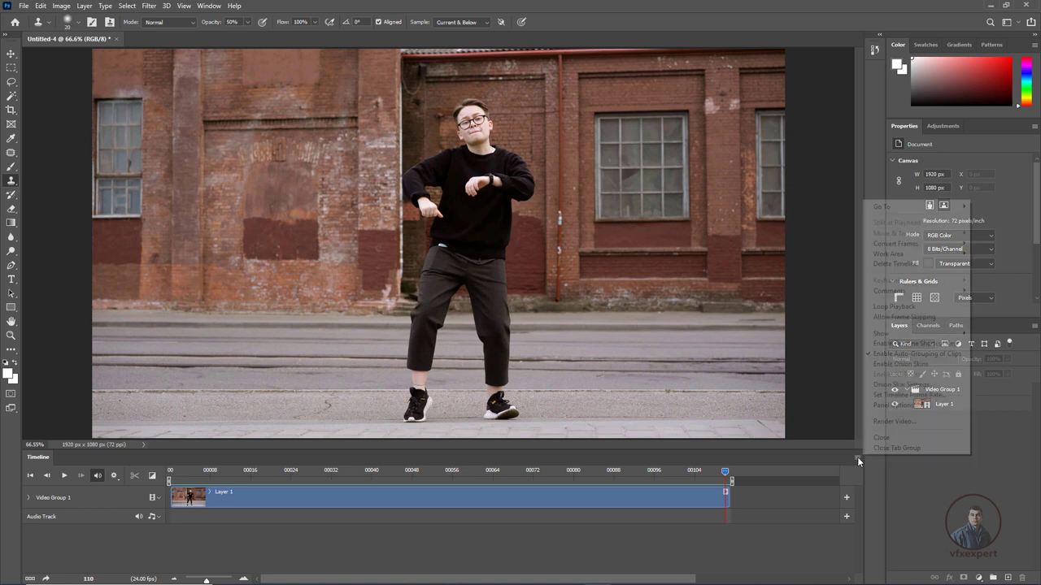
{"action": "left_click", "coordinate": [892, 309]}
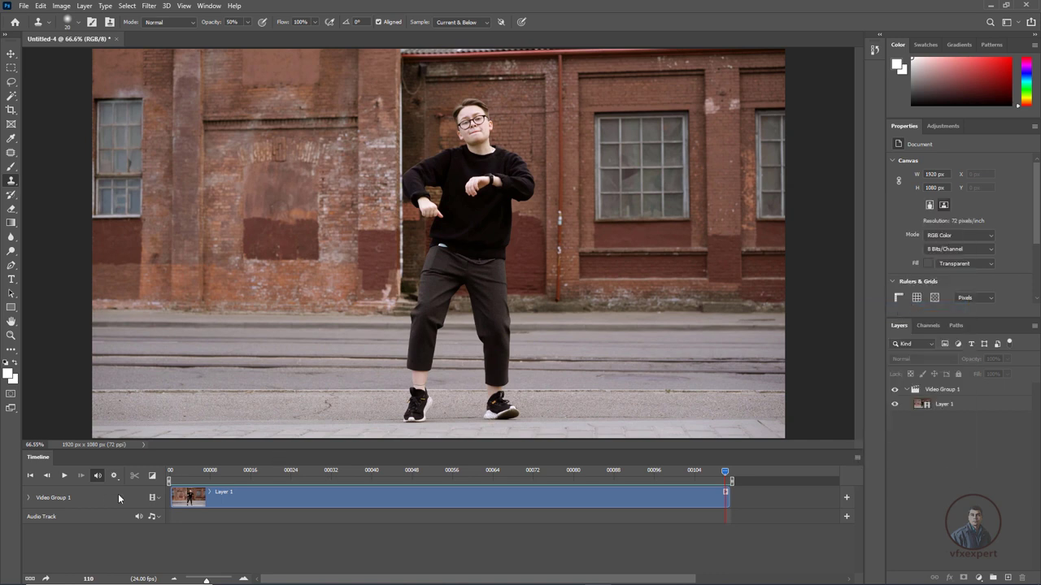
{"action": "left_click", "coordinate": [64, 476]}
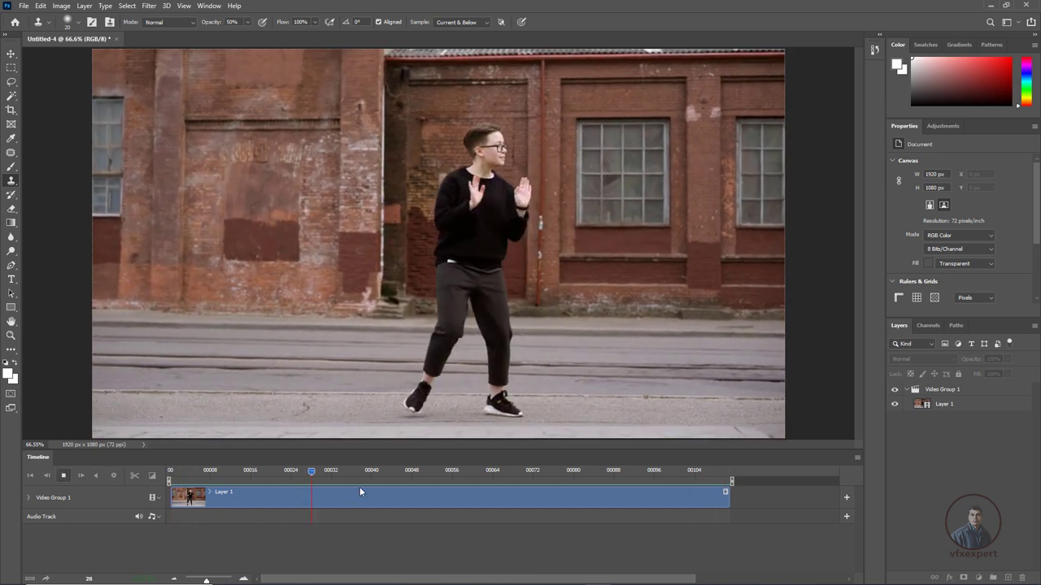
{"action": "key", "text": "space"}
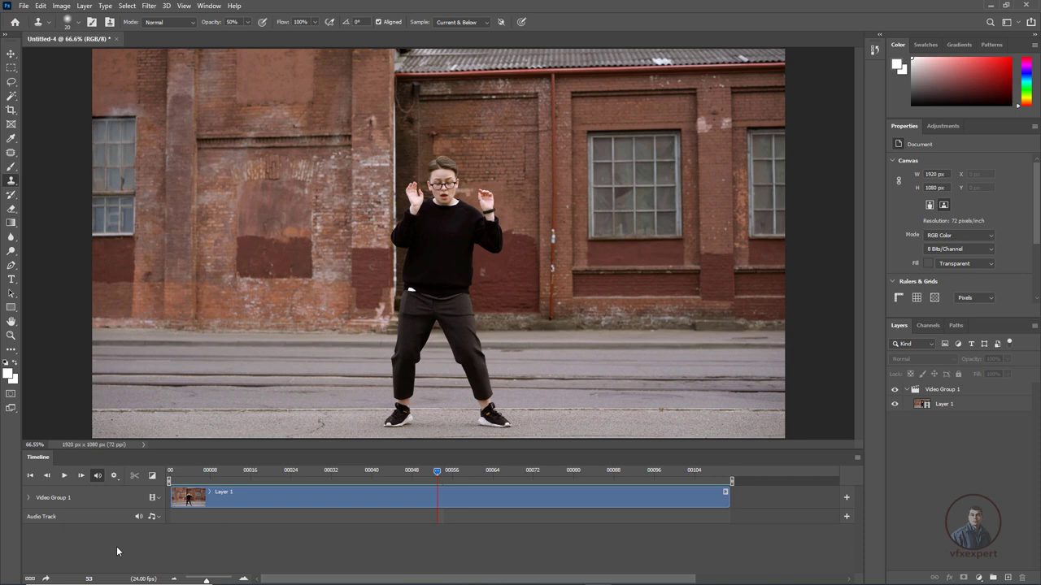
Step: Open the keyboard shortcut settings and expand the Timeline (Video) commands under Panel Menus
{"action": "left_click", "coordinate": [40, 6]}
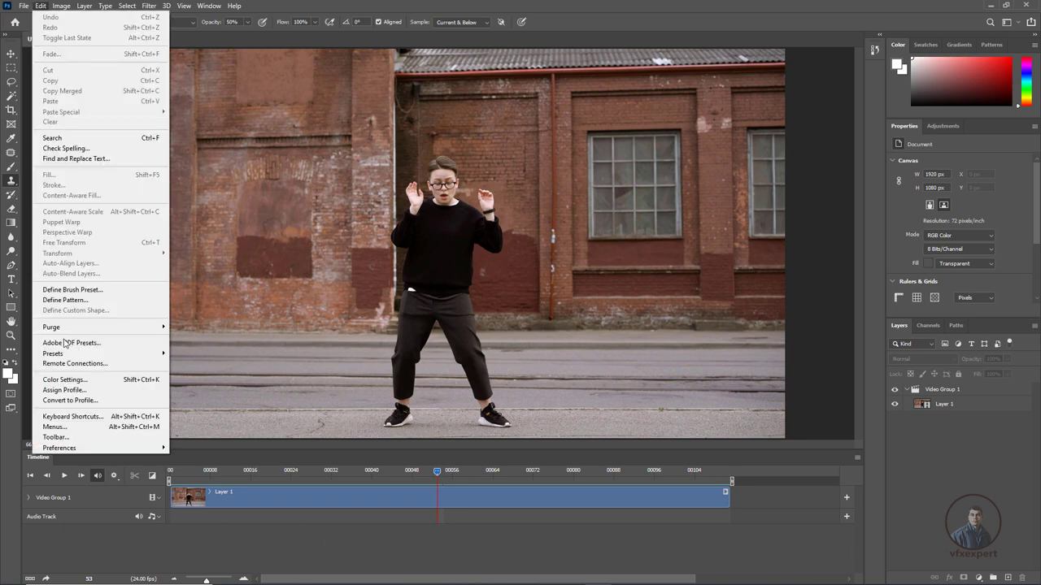
{"action": "left_click", "coordinate": [71, 417]}
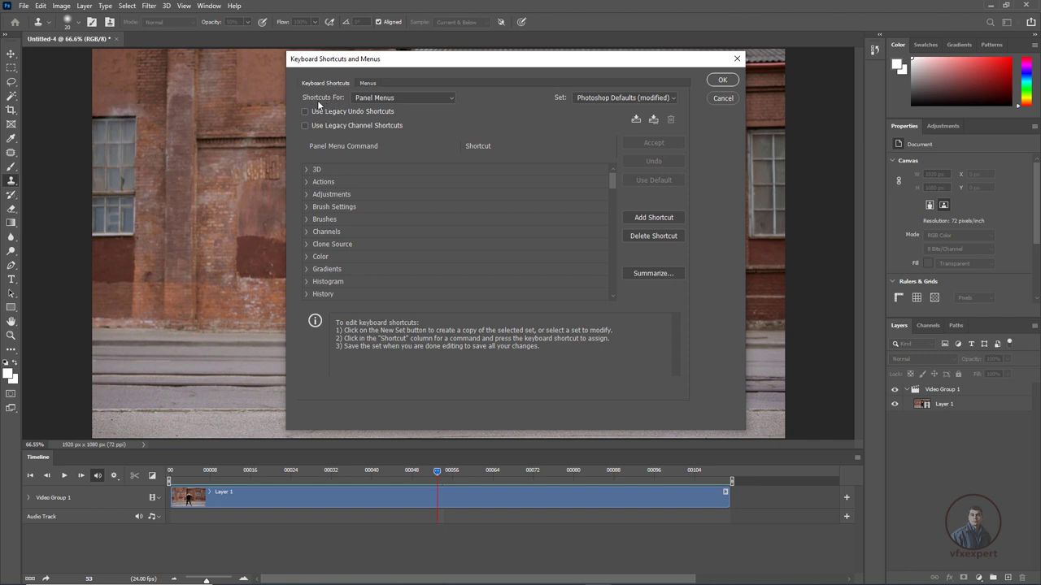
{"action": "left_click", "coordinate": [380, 98]}
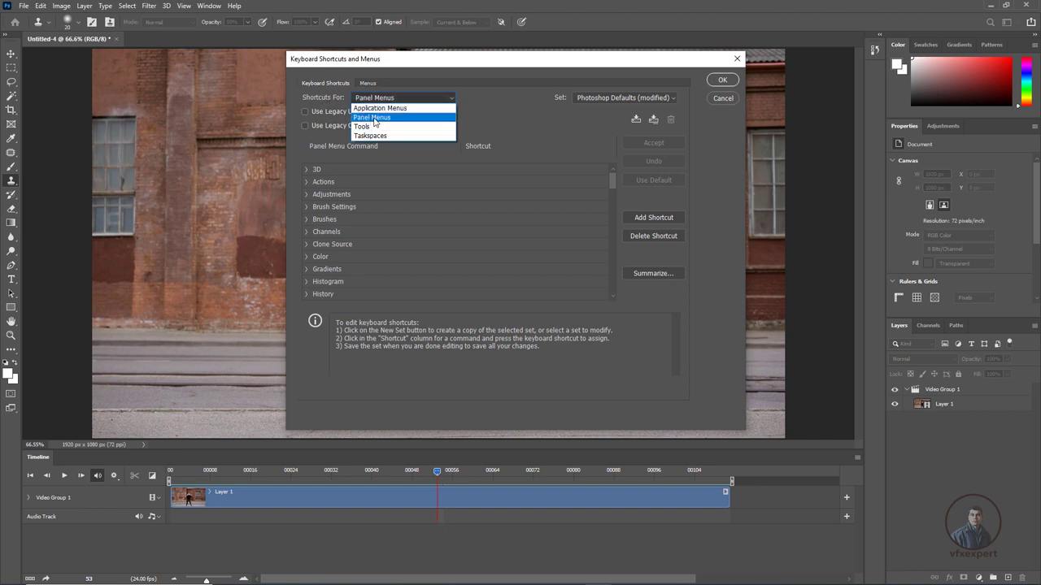
{"action": "left_click", "coordinate": [378, 119]}
{"action": "scroll", "coordinate": [350, 275], "scroll_direction": "down", "scroll_amount": 1}
{"action": "scroll", "coordinate": [352, 271], "scroll_direction": "down", "scroll_amount": 6}
{"action": "left_click", "coordinate": [308, 245]}
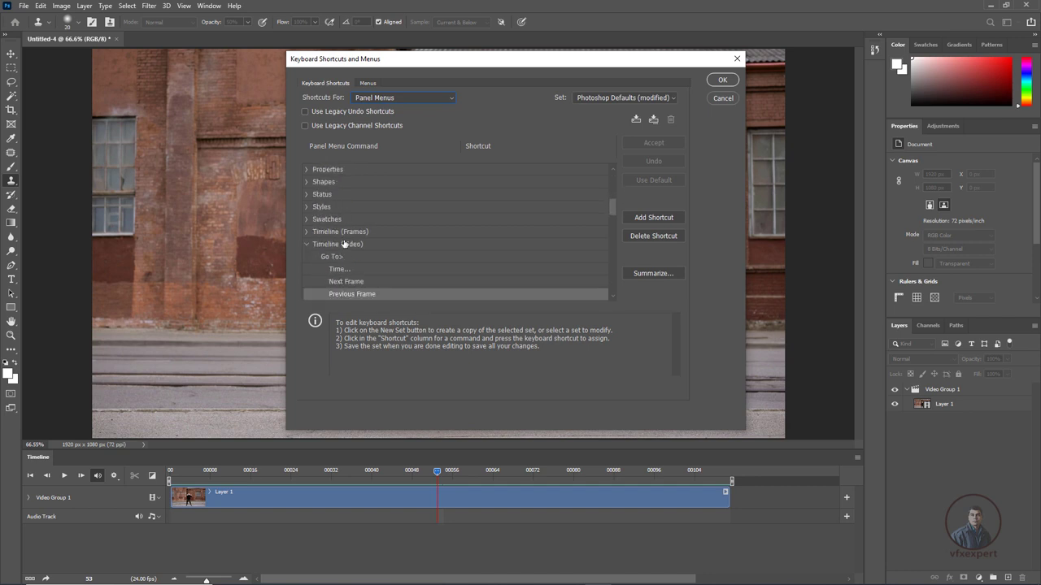
{"action": "left_click", "coordinate": [307, 245]}
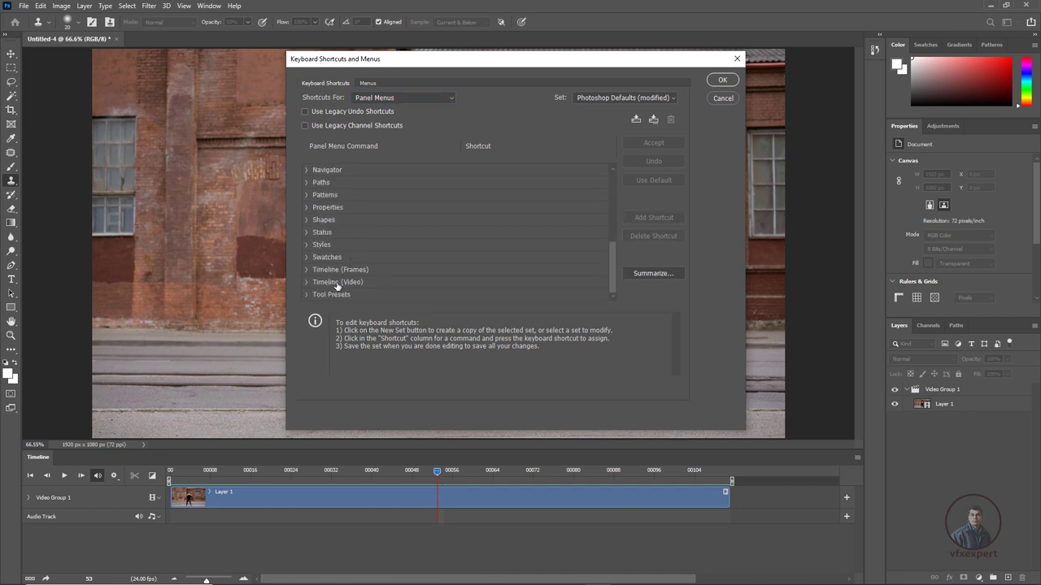
{"action": "left_click", "coordinate": [341, 285]}
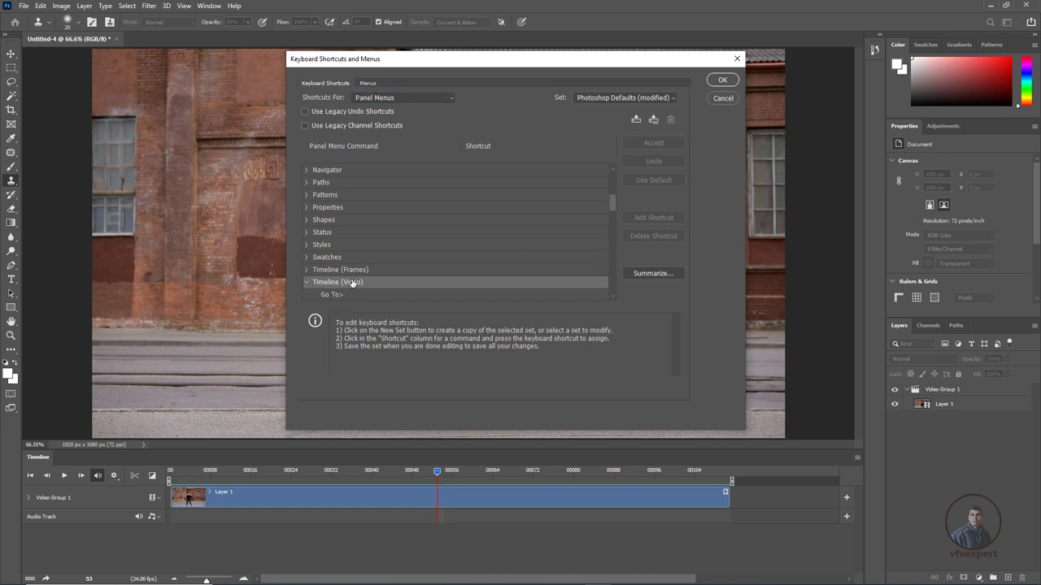
{"action": "scroll", "coordinate": [355, 280], "scroll_direction": "down", "scroll_amount": 2}
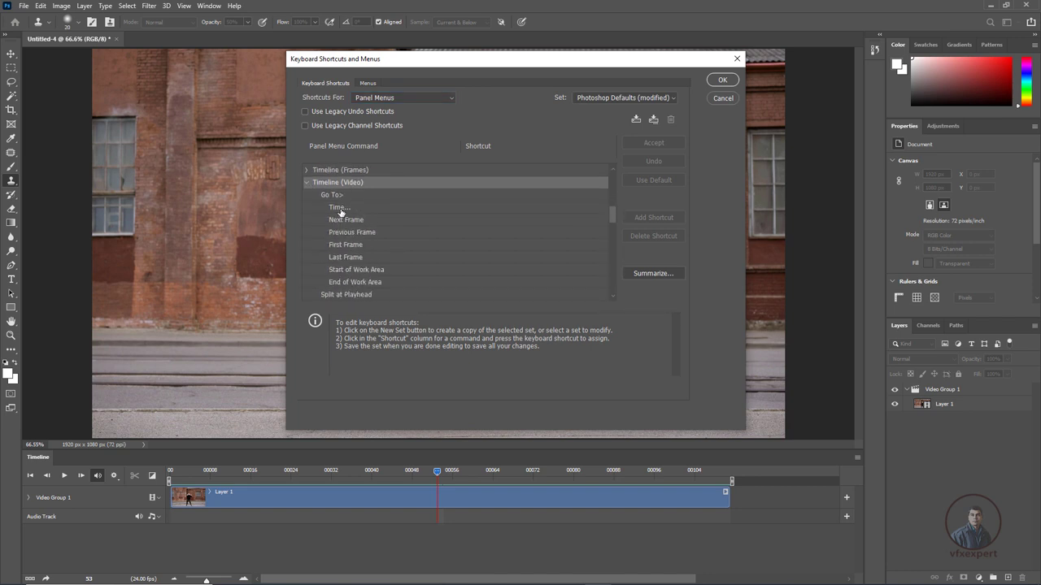
Step: Assign F1 to Previous Frame, F2 to Next Frame and F3 to Go To Time, and save the shortcuts
{"action": "left_click", "coordinate": [342, 210]}
{"action": "left_click", "coordinate": [358, 220]}
{"action": "left_click", "coordinate": [365, 234]}
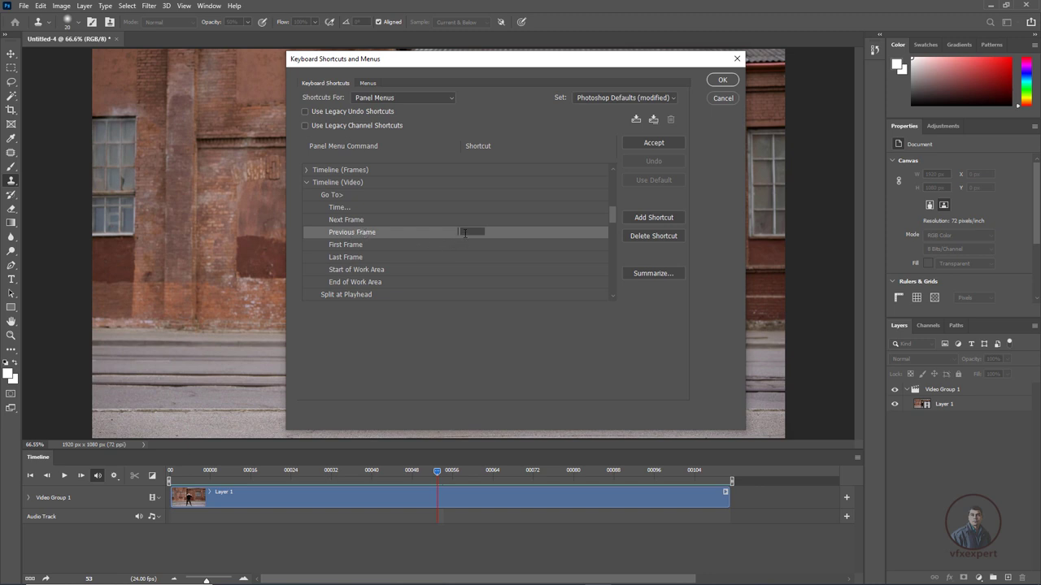
{"action": "key", "text": "F1"}
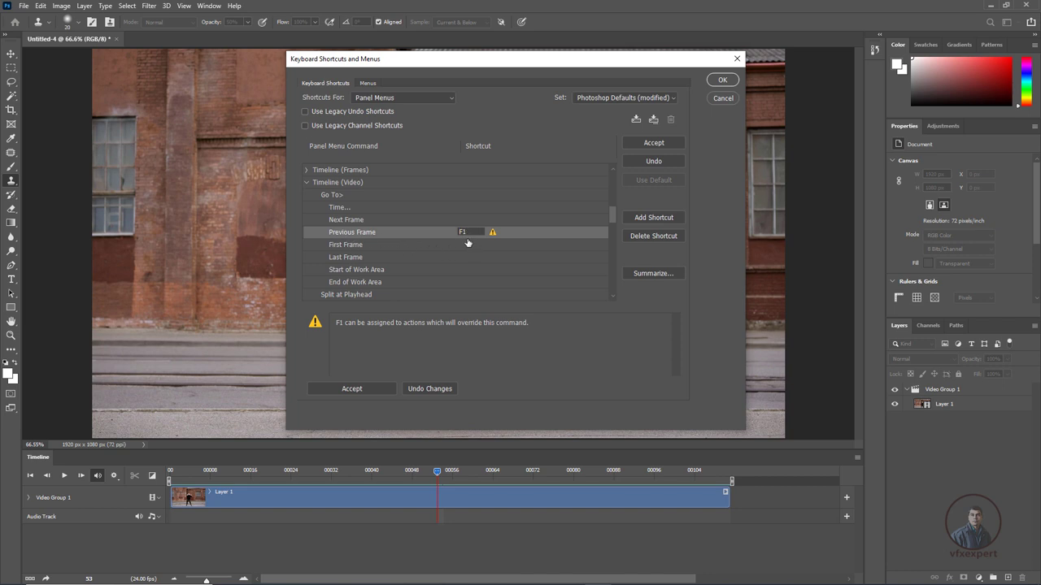
{"action": "left_click", "coordinate": [365, 220]}
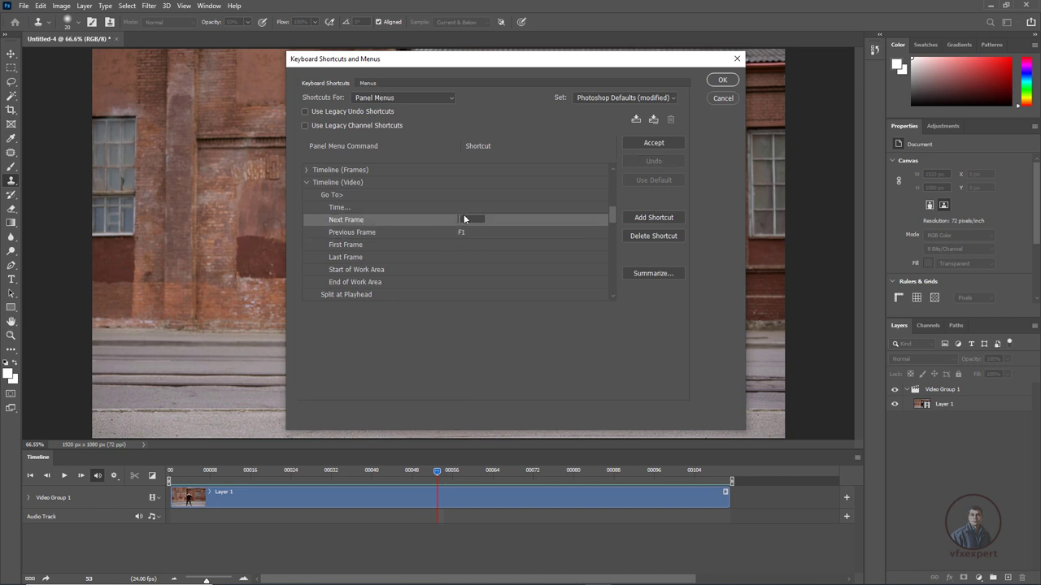
{"action": "key", "text": "F2"}
{"action": "left_click", "coordinate": [342, 210]}
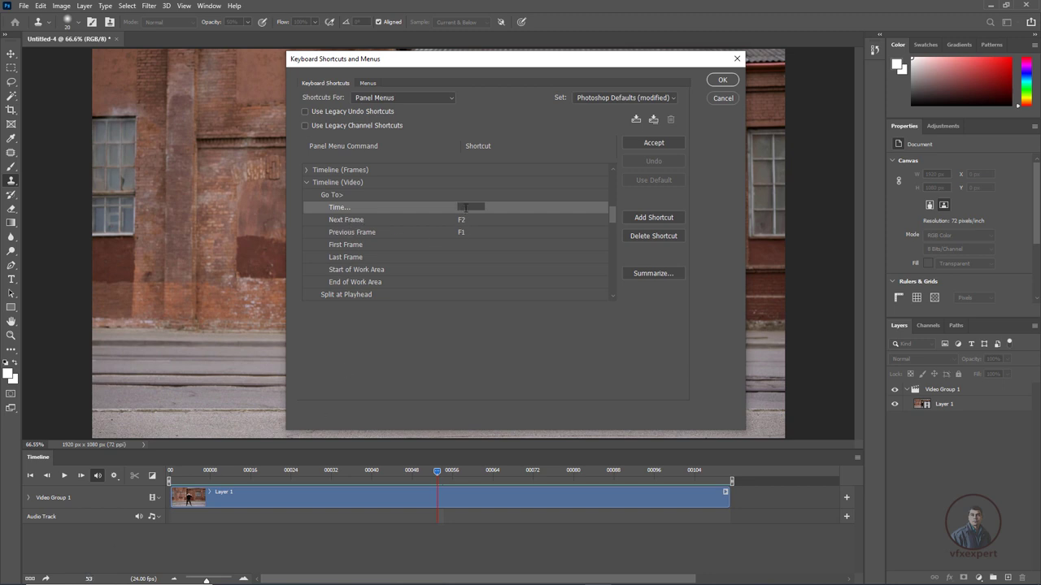
{"action": "key", "text": "F3"}
{"action": "left_click", "coordinate": [651, 145]}
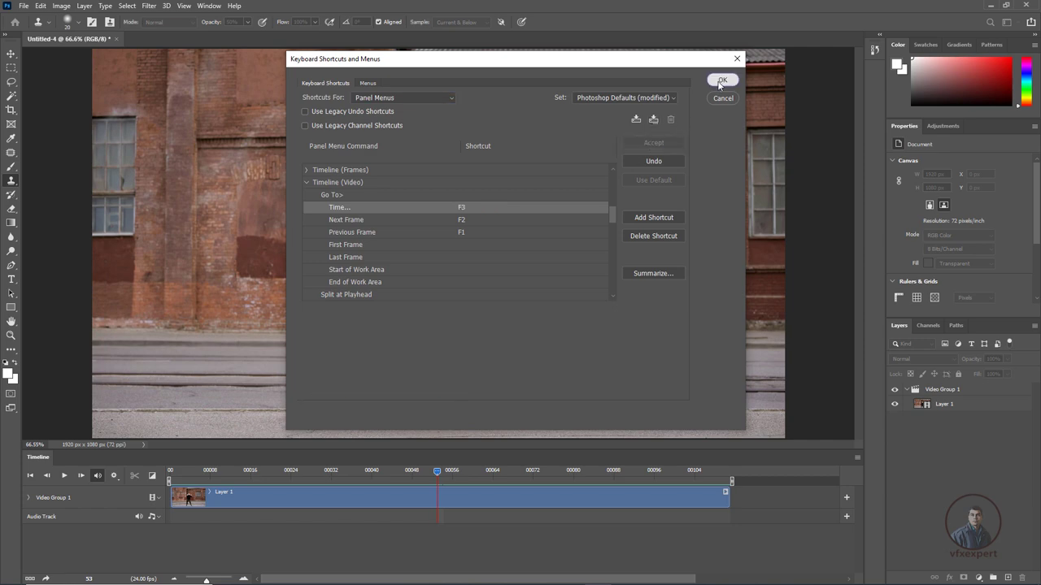
{"action": "left_click", "coordinate": [720, 80]}
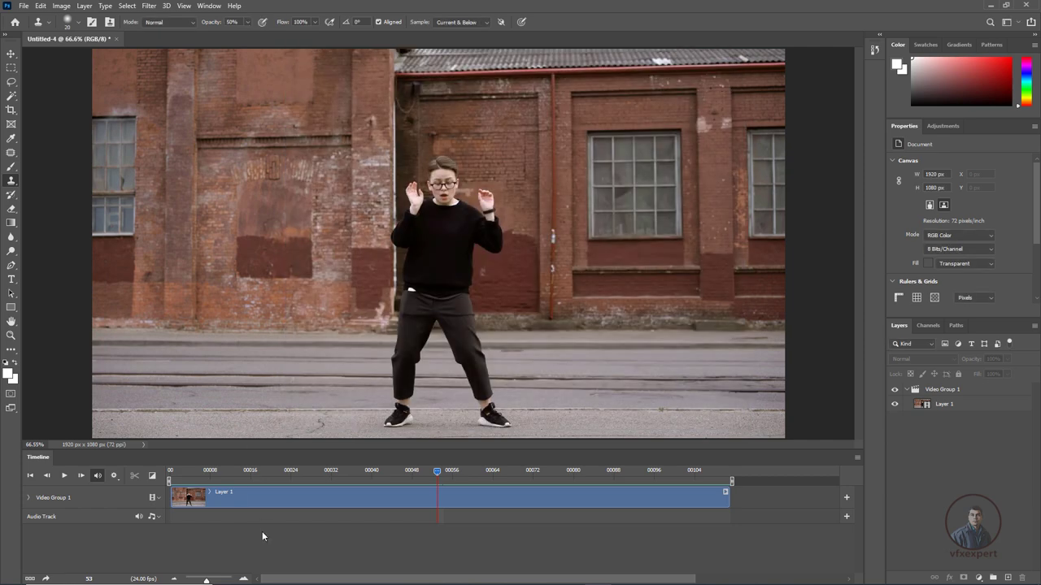
Step: Scrub the playhead back to about frame 34, and jump to frame 50 by setting the current frame
{"action": "left_click_drag", "start_coordinate": [376, 502], "coordinate": [344, 500]}
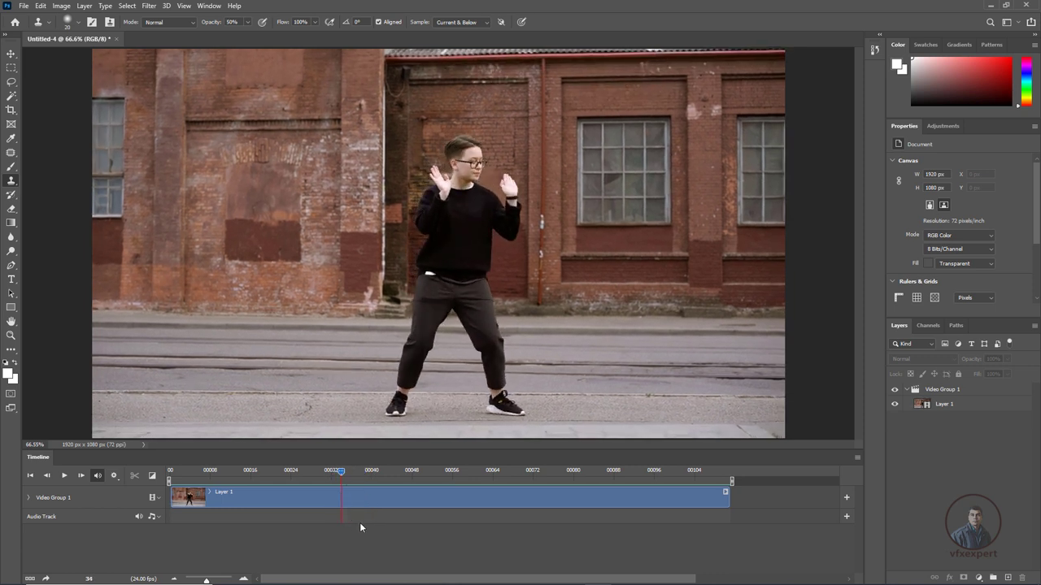
{"action": "key", "text": "space"}
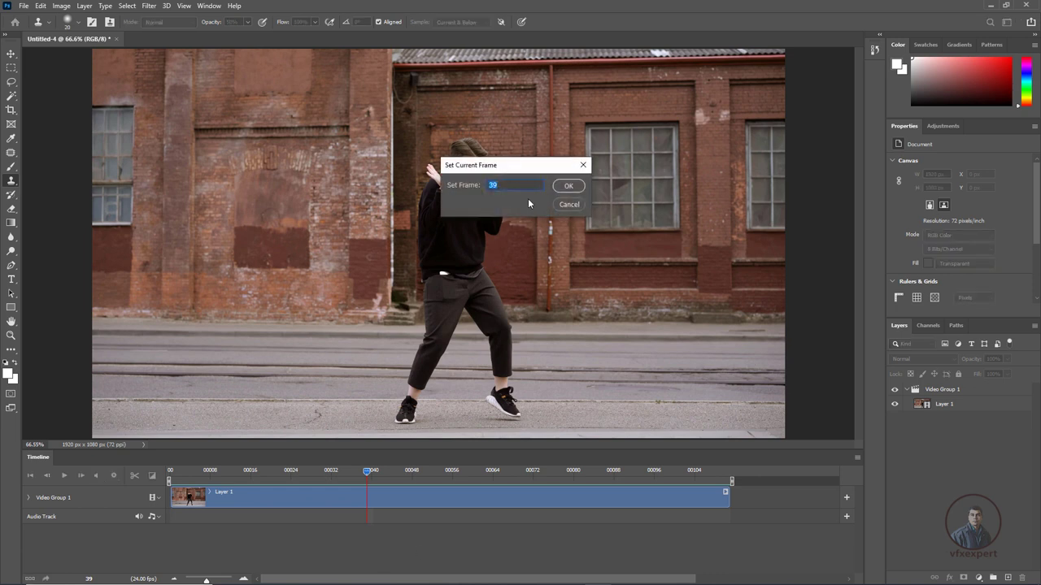
{"action": "type", "text": "50"}
{"action": "left_click", "coordinate": [562, 189]}
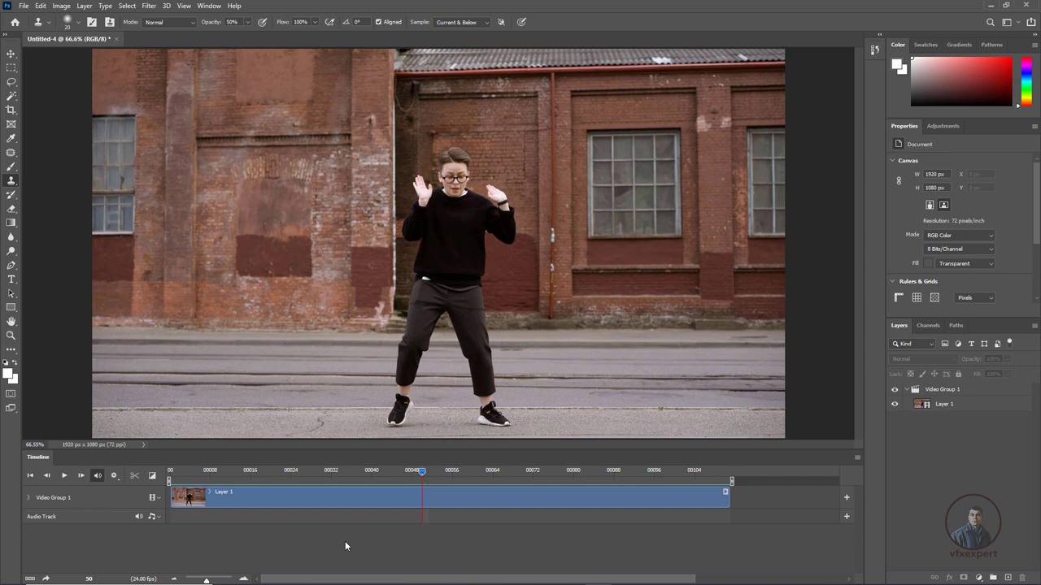
Step: Check the History States setting in the Performance preferences and close the preferences
{"action": "left_click", "coordinate": [40, 6]}
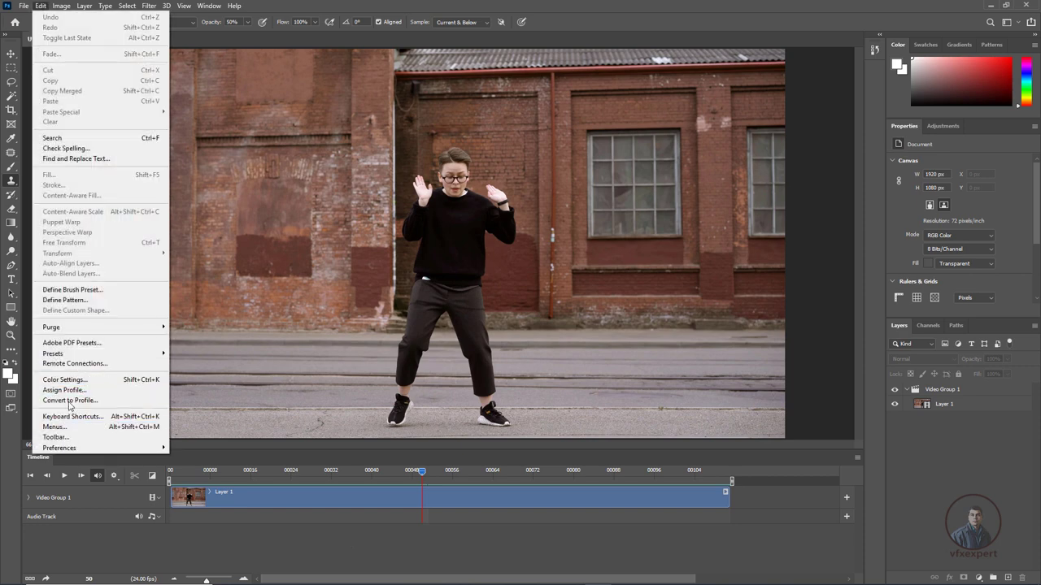
{"action": "mouse_move", "coordinate": [73, 448]}
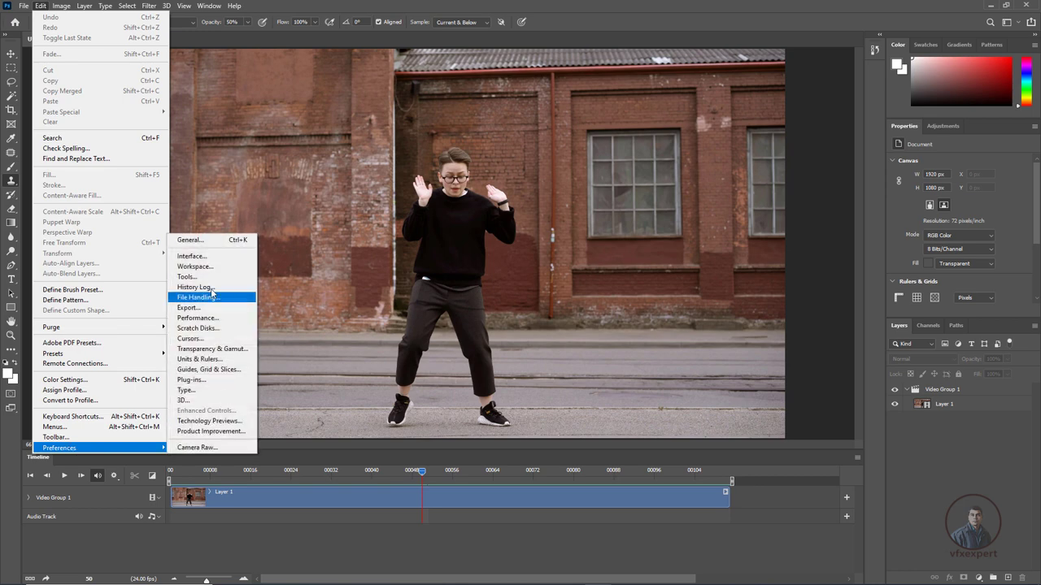
{"action": "left_click", "coordinate": [191, 240]}
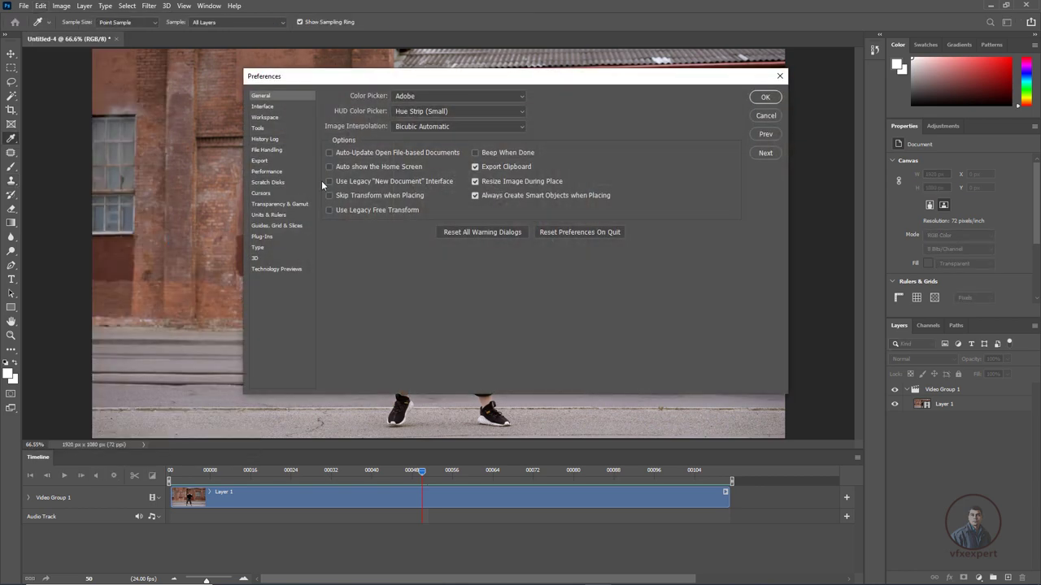
{"action": "left_click", "coordinate": [267, 173]}
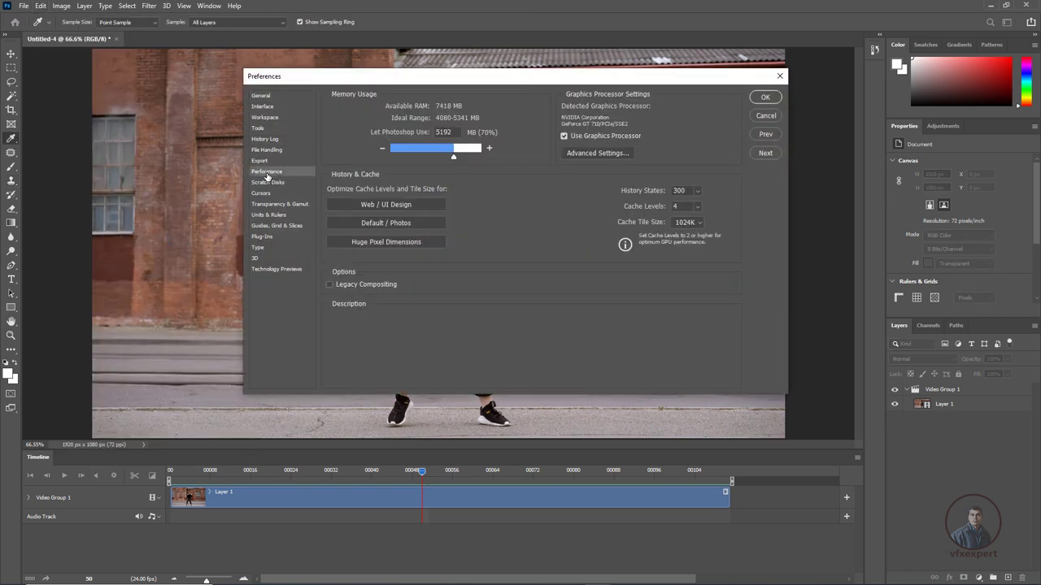
{"action": "left_click", "coordinate": [691, 191]}
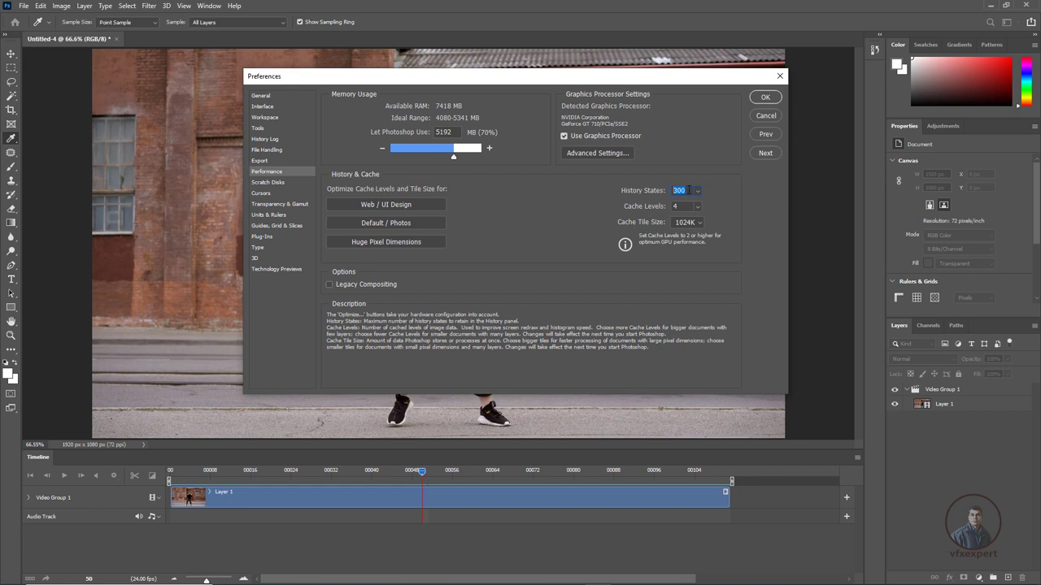
{"action": "left_click", "coordinate": [764, 97]}
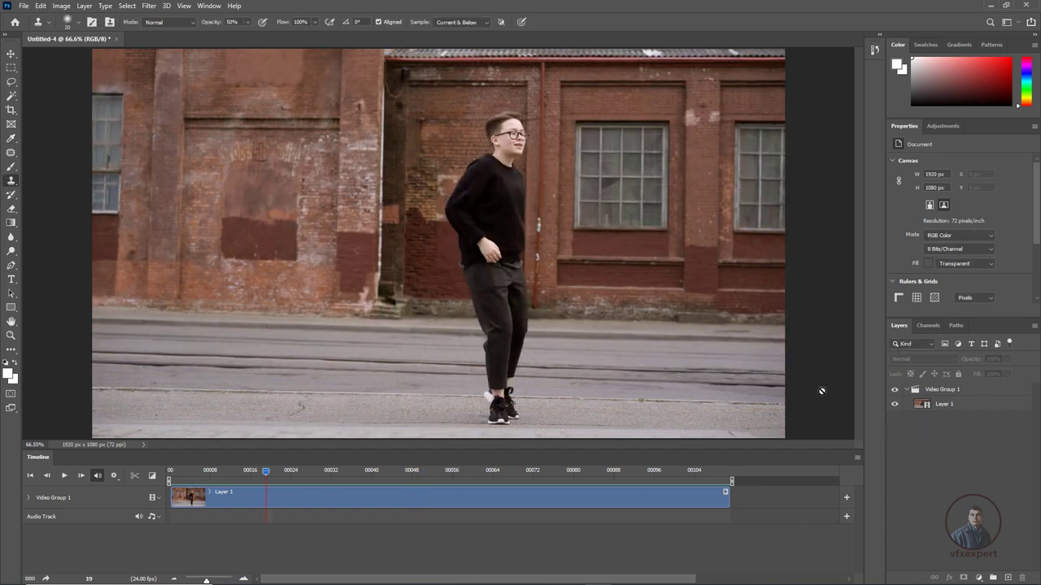
Step: Try ungrouping Video Group 1 in the layer stack and restore the group
{"action": "left_click", "coordinate": [934, 393]}
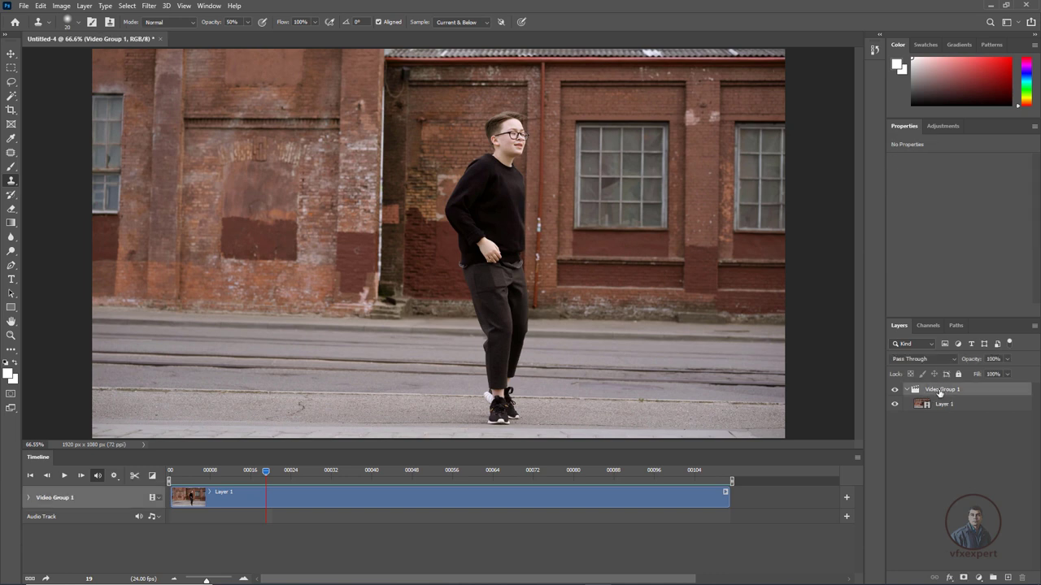
{"action": "left_click", "coordinate": [906, 391]}
{"action": "key", "text": "ctrl+z"}
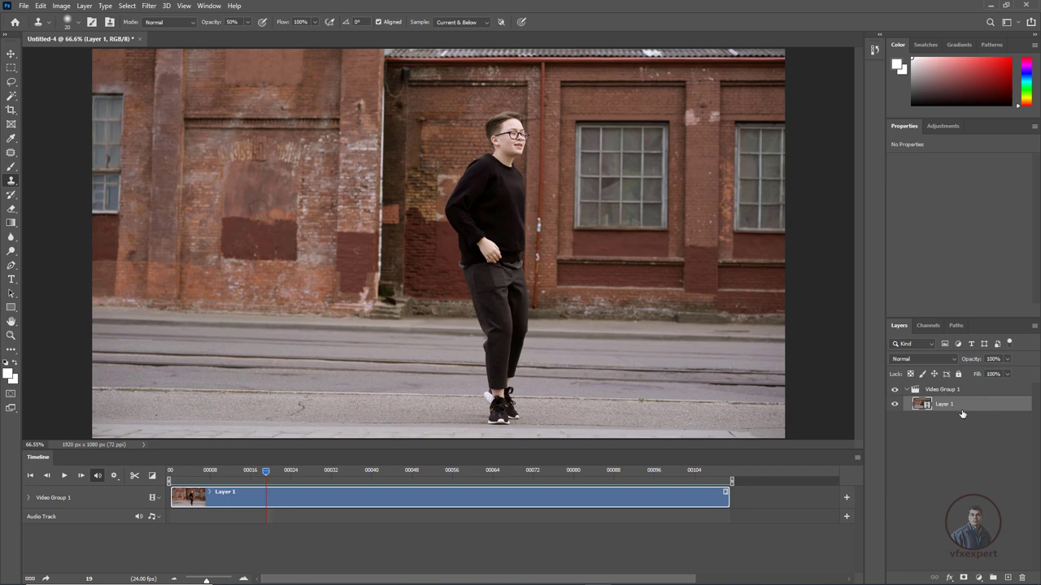
{"action": "left_click", "coordinate": [947, 391]}
{"action": "right_click", "coordinate": [947, 391]}
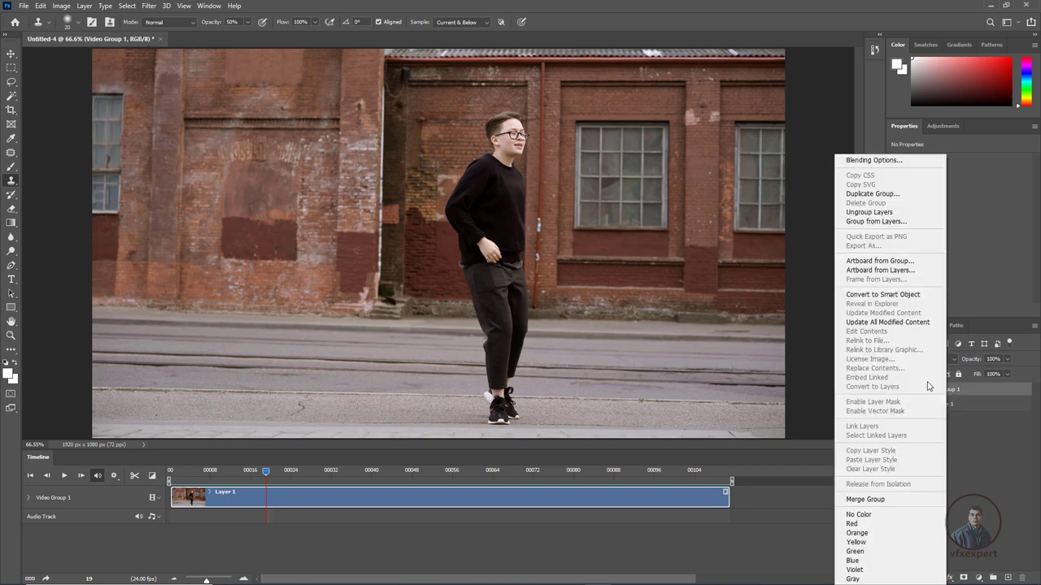
{"action": "left_click", "coordinate": [879, 217]}
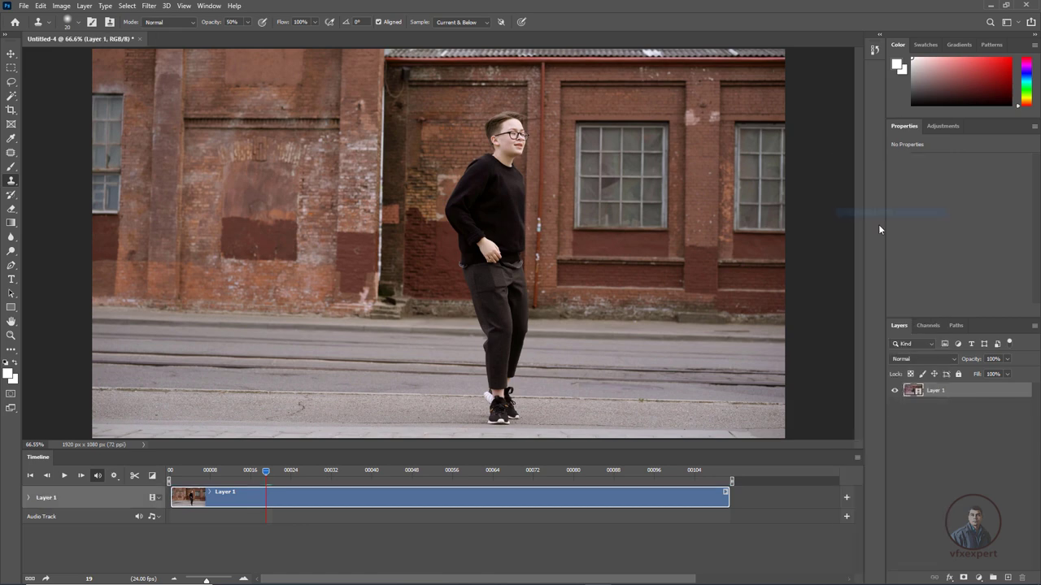
{"action": "key", "text": "ctrl+g"}
Step: Move Layer 1 out of Video Group 1 and delete the empty group
{"action": "left_click", "coordinate": [941, 406]}
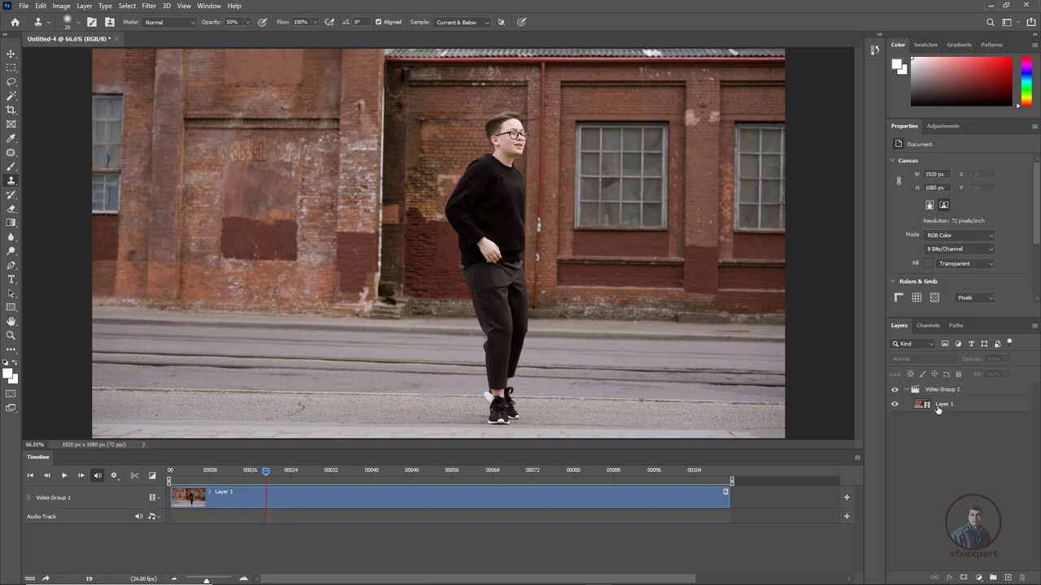
{"action": "left_click_drag", "start_coordinate": [943, 406], "coordinate": [947, 425]}
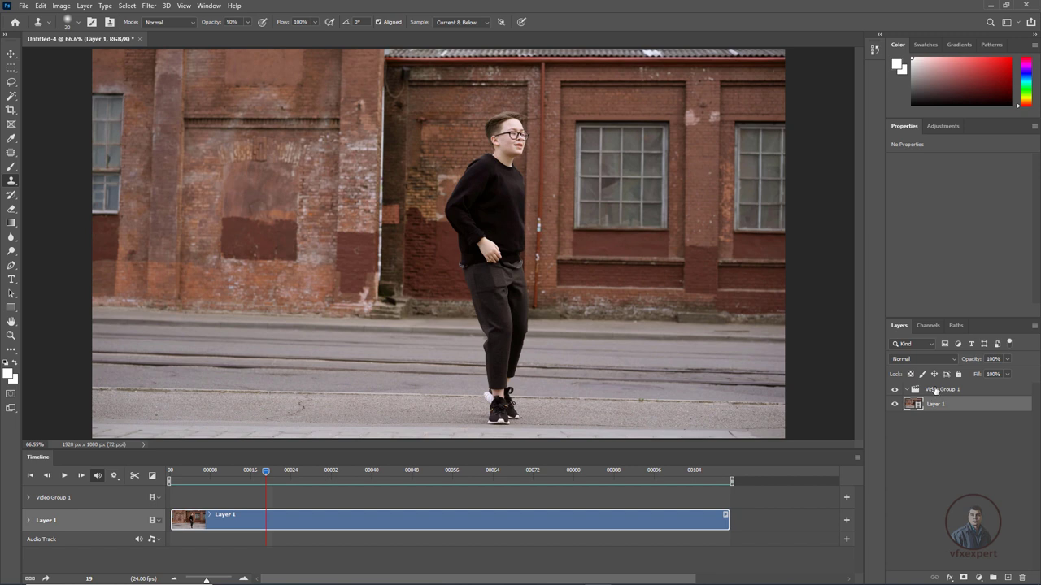
{"action": "left_click", "coordinate": [935, 390]}
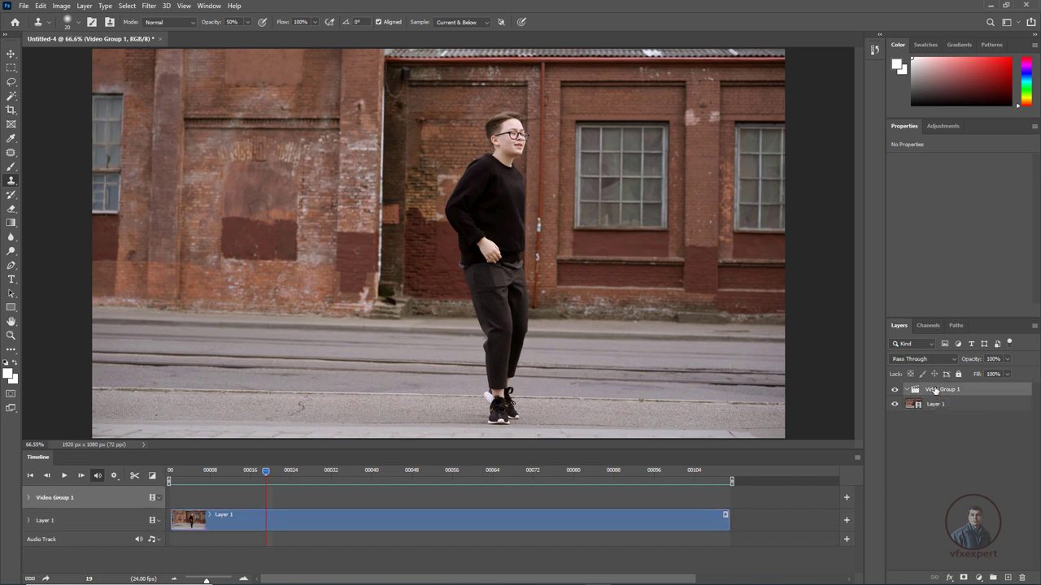
{"action": "key", "text": "Delete"}
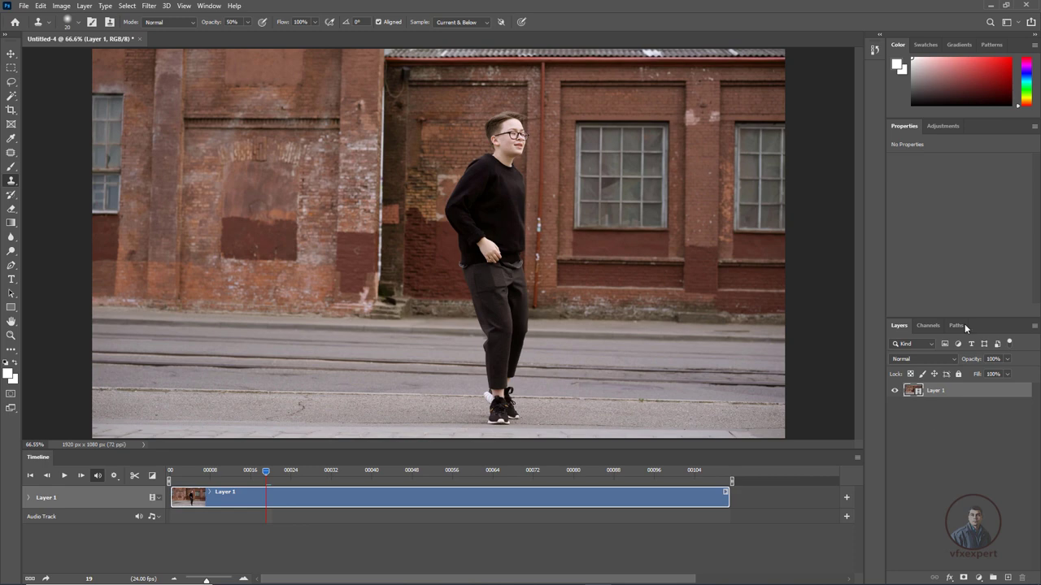
Step: Save the document on the computer as the Photoshop file vfxpaint_01 in the PSD File folder of Photoshop Vfx Paint
{"action": "left_click", "coordinate": [25, 7]}
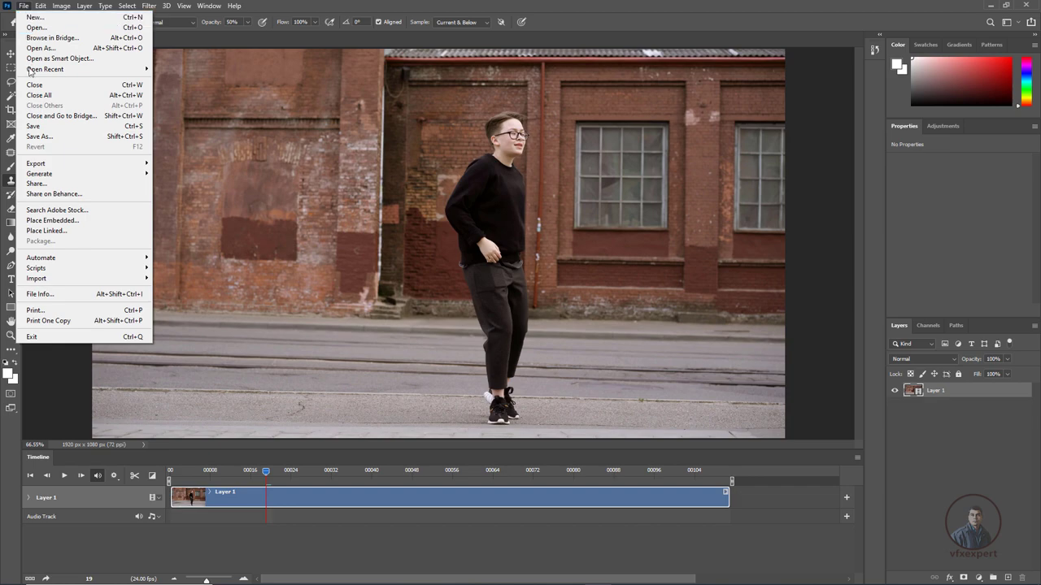
{"action": "left_click", "coordinate": [38, 126]}
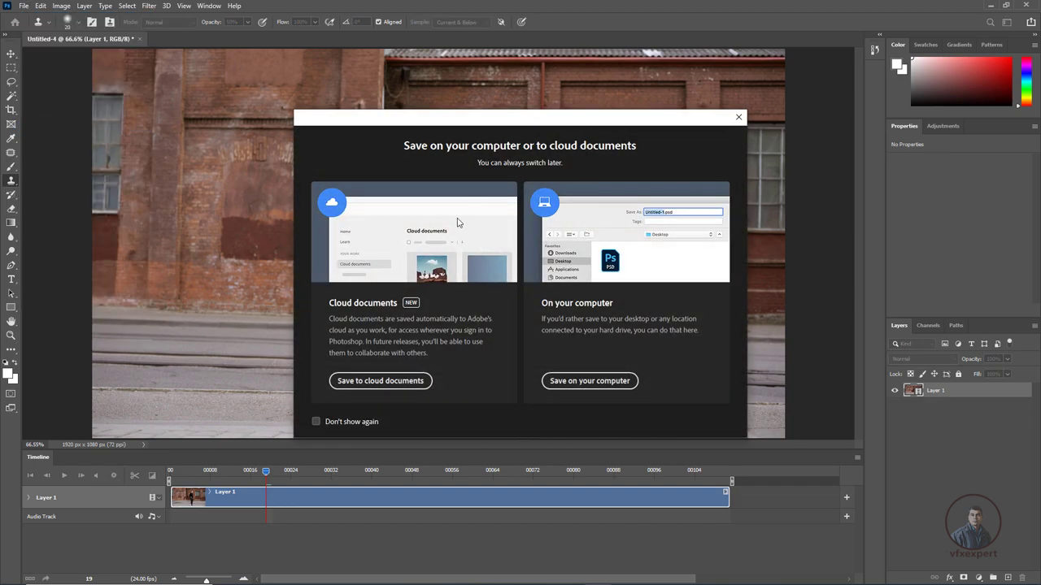
{"action": "left_click", "coordinate": [590, 381]}
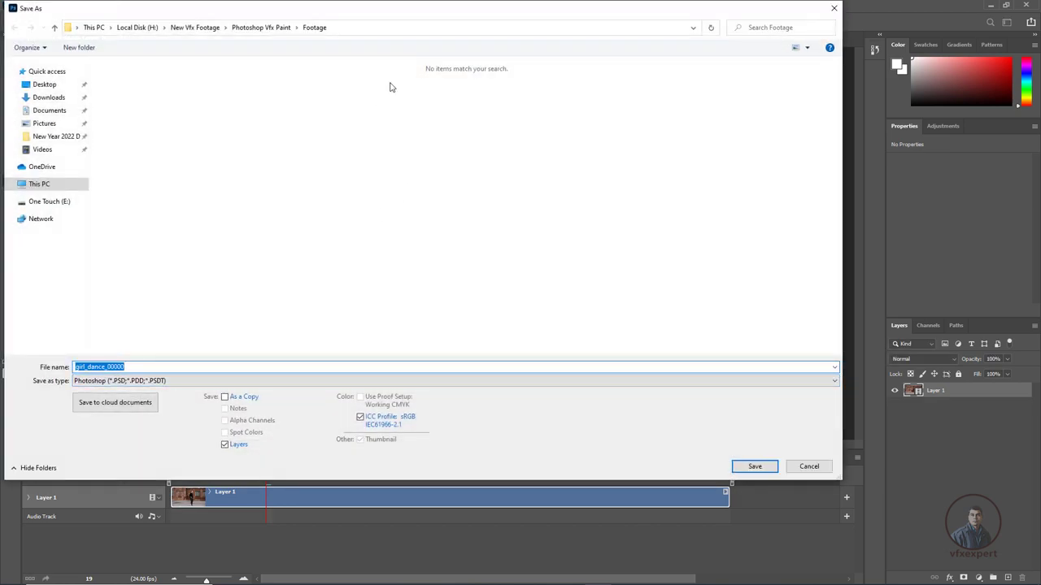
{"action": "left_click", "coordinate": [259, 29]}
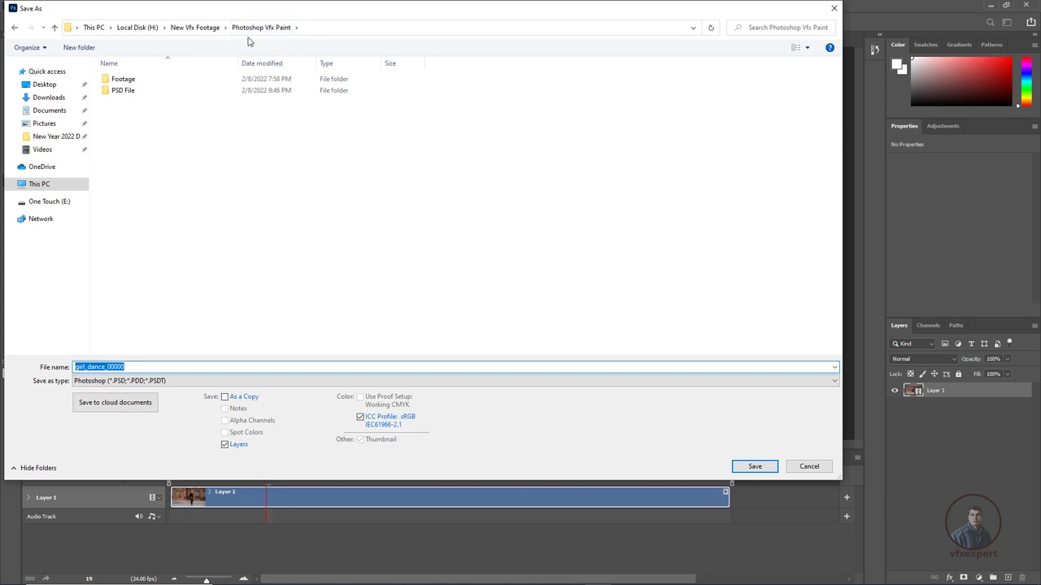
{"action": "double_click", "coordinate": [123, 91]}
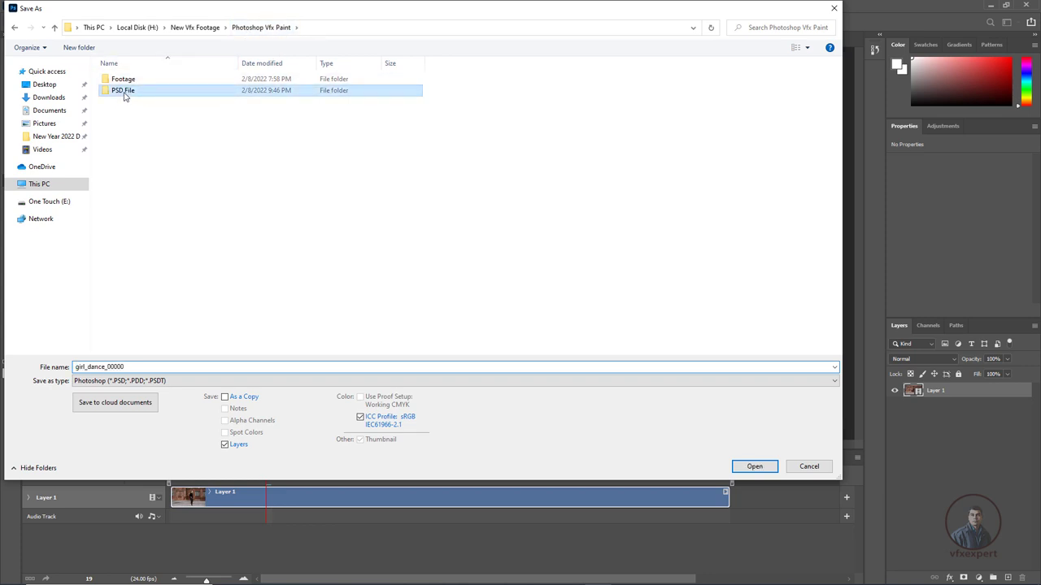
{"action": "double_click", "coordinate": [135, 368]}
{"action": "type", "text": "vfxpaint_1"}
{"action": "left_click", "coordinate": [754, 466]}
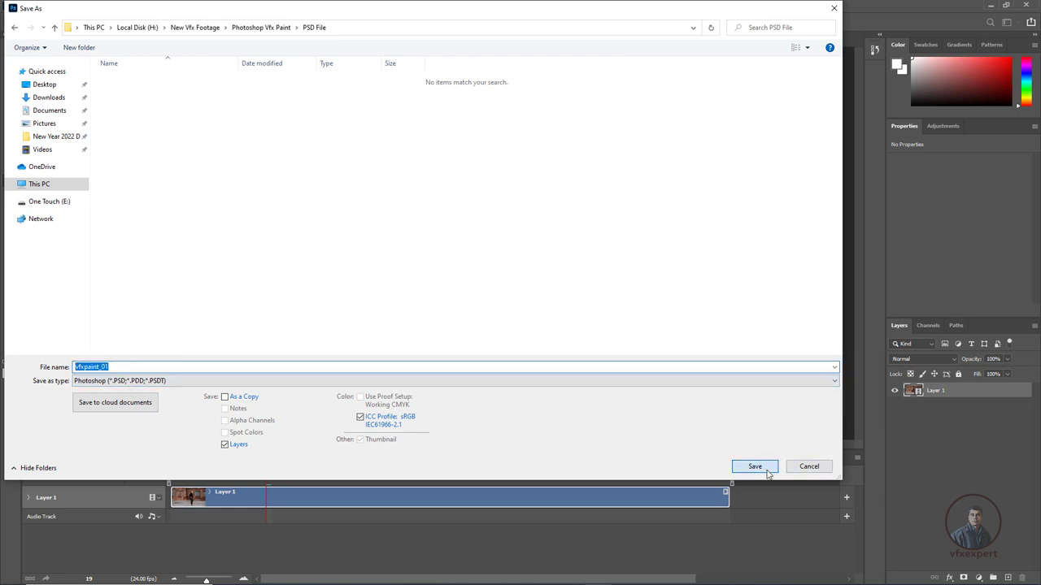
{"action": "left_click", "coordinate": [642, 162]}
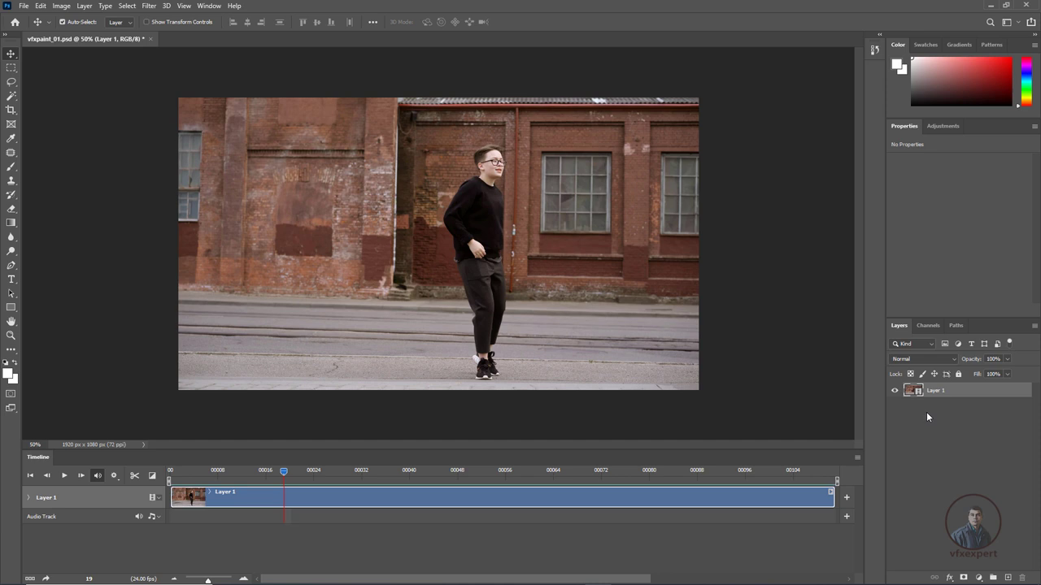
Step: Add a new blank video layer above the footage and shift its clip to start together with the footage clip
{"action": "left_click", "coordinate": [85, 7]}
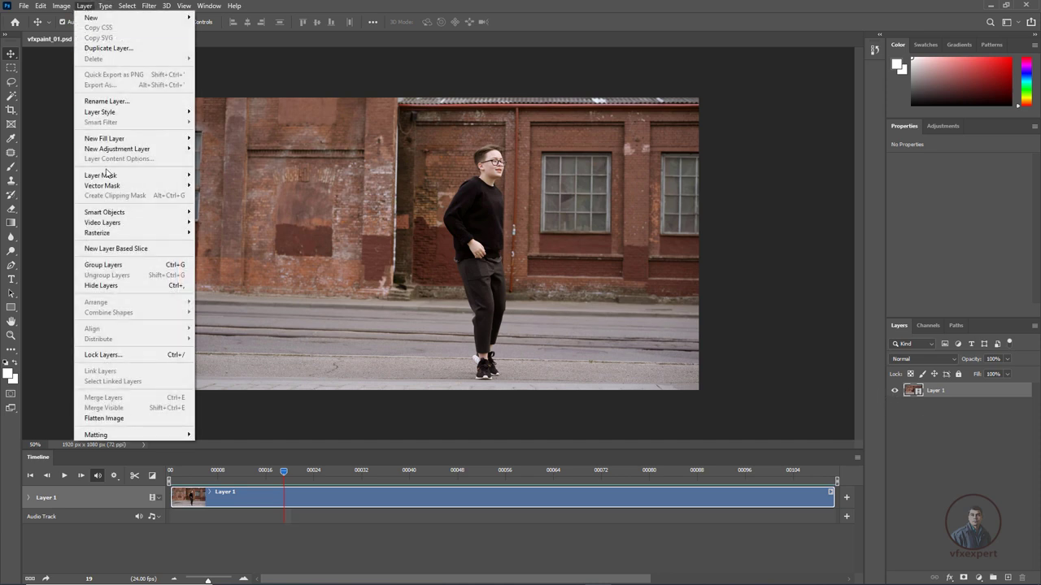
{"action": "mouse_move", "coordinate": [120, 222]}
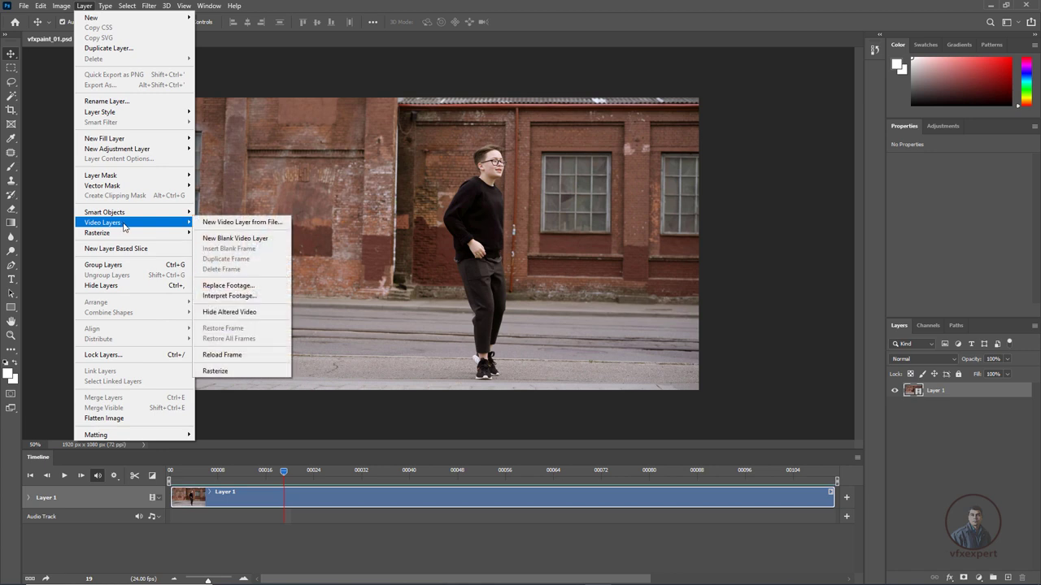
{"action": "left_click", "coordinate": [244, 239]}
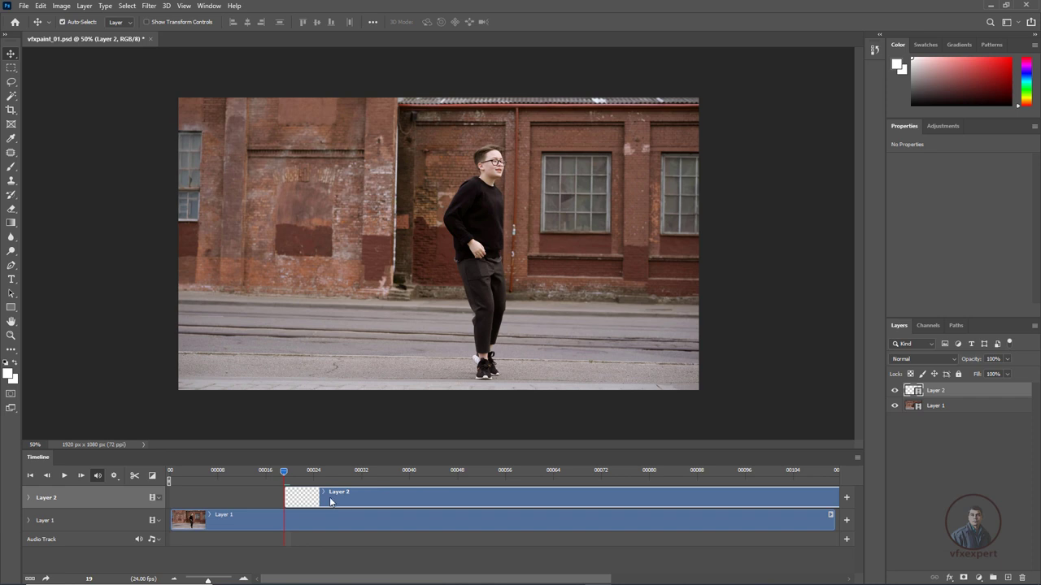
{"action": "left_click_drag", "start_coordinate": [327, 502], "coordinate": [241, 498]}
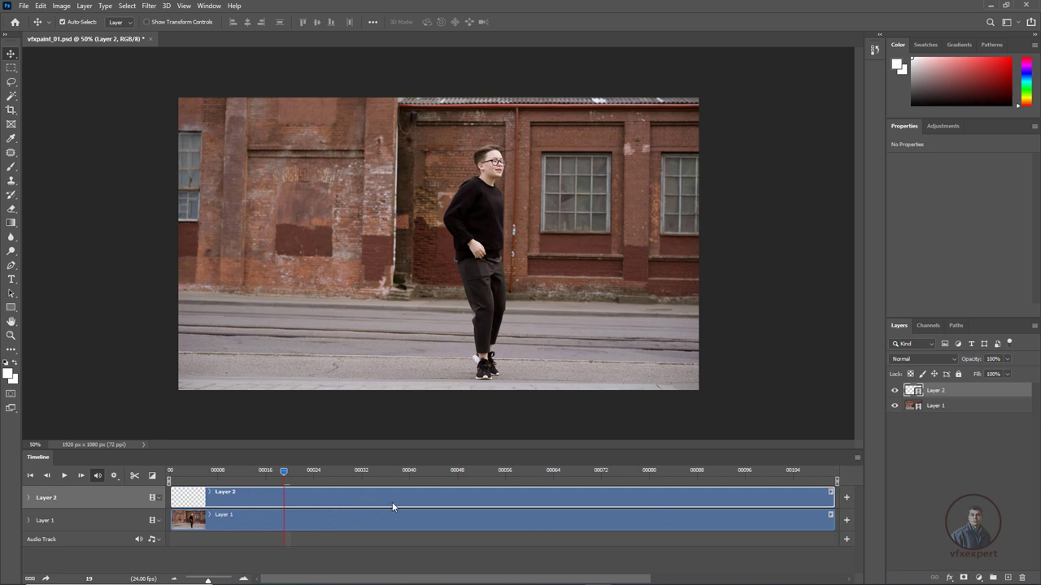
Step: Rename the footage layer "original" and the blank video layer "paint work"
{"action": "double_click", "coordinate": [943, 408]}
{"action": "type", "text": "o"}
{"action": "key", "text": "Return"}
{"action": "double_click", "coordinate": [936, 391]}
{"action": "type", "text": "paint work"}
{"action": "key", "text": "Return"}
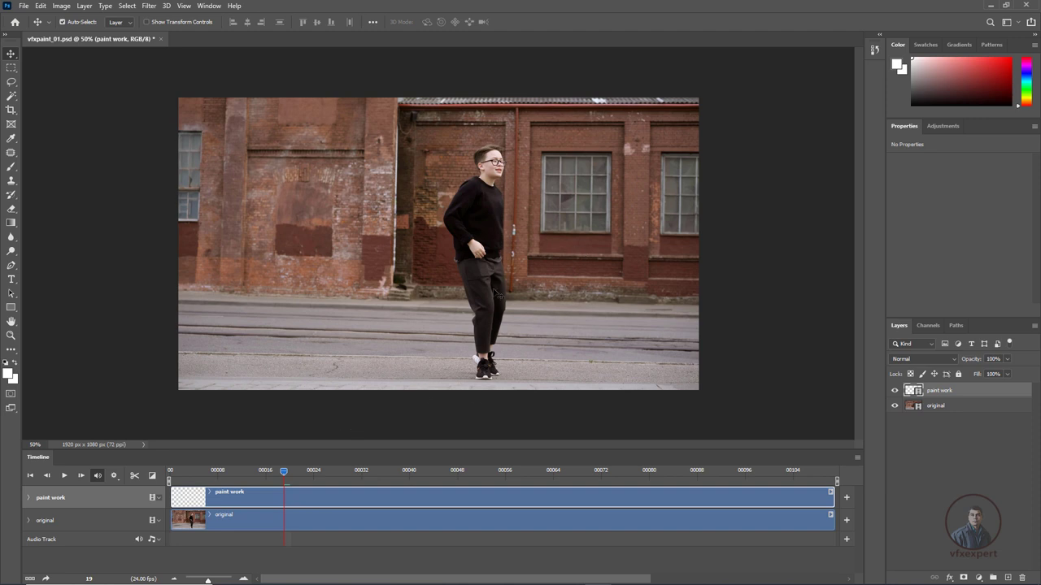
Step: Choose the Clone Stamp tool, scrub the timeline to frame 37 and move the playhead to frame 45
{"action": "left_click", "coordinate": [12, 183]}
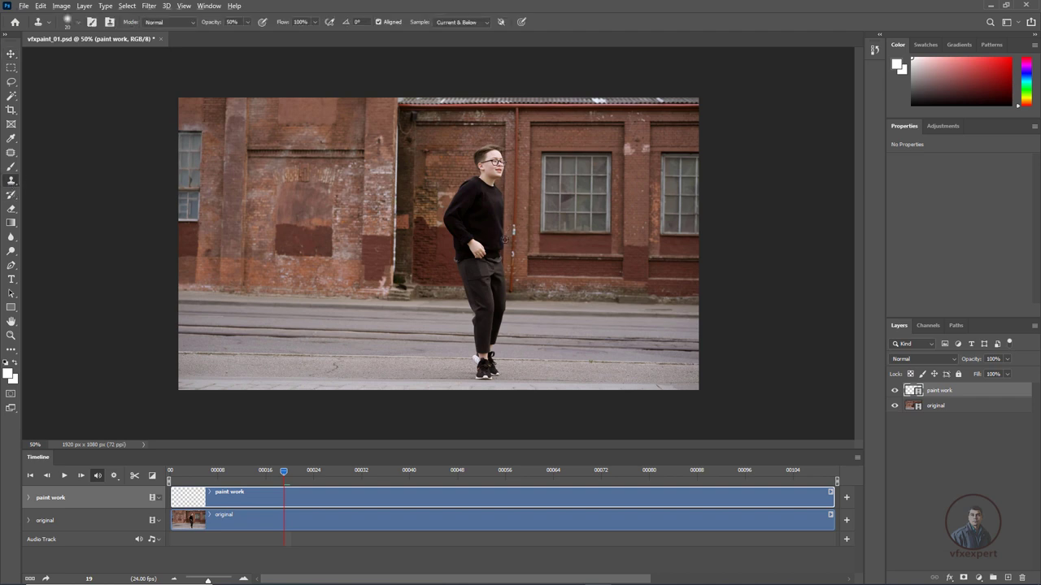
{"action": "scroll", "coordinate": [504, 238], "scroll_direction": "up", "scroll_amount": 4}
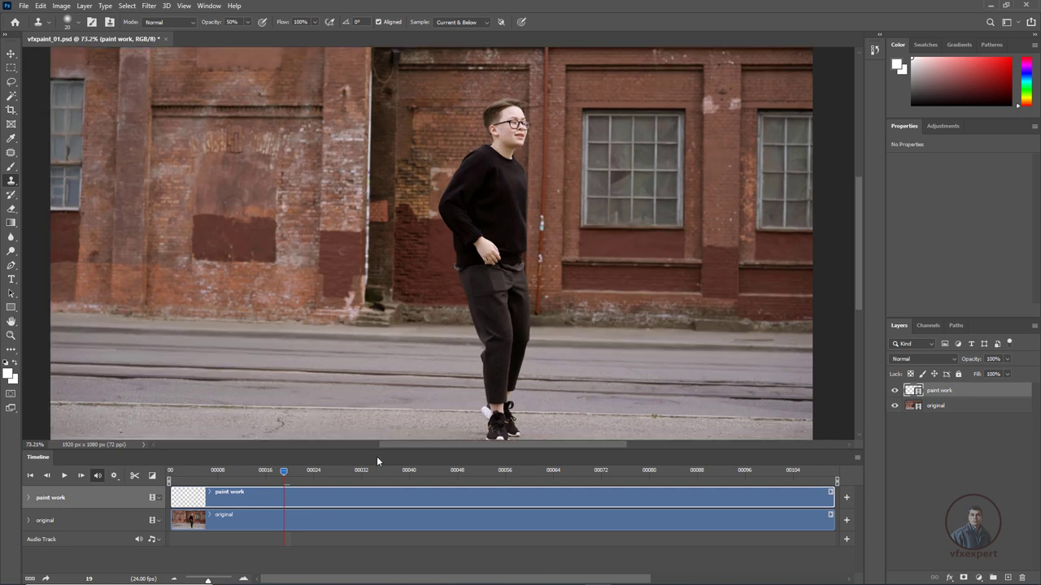
{"action": "left_click_drag", "start_coordinate": [284, 473], "coordinate": [391, 474]}
{"action": "key", "text": "ctrl+minus"}
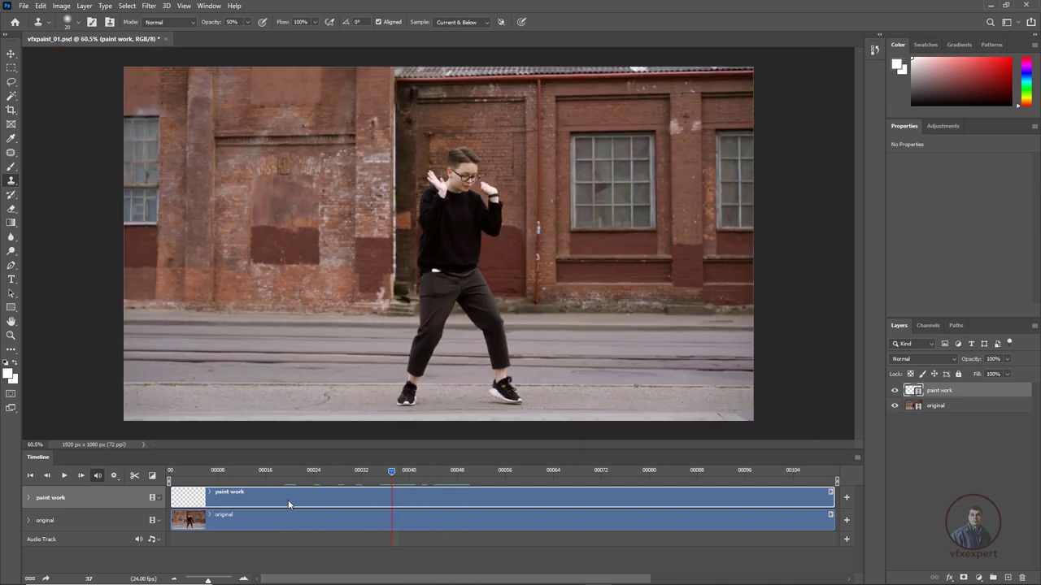
{"action": "left_click", "coordinate": [86, 578]}
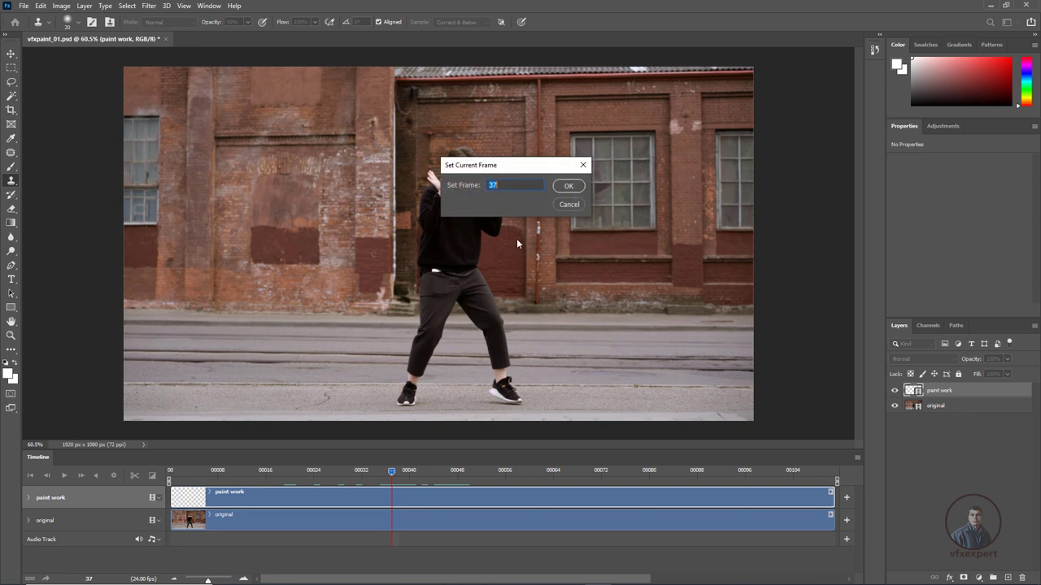
{"action": "key", "text": "Return"}
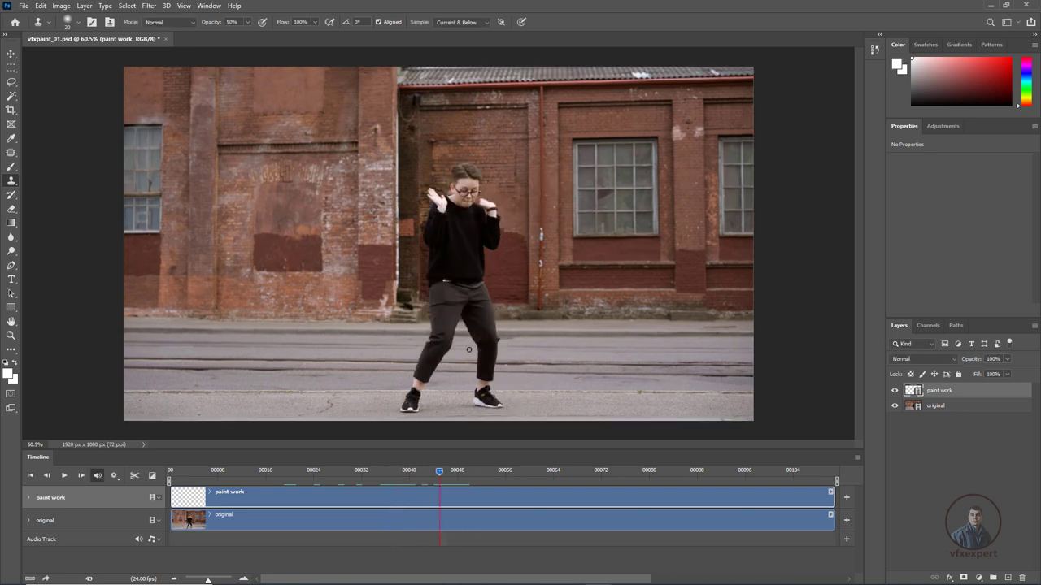
Step: Set the Clone Stamp to sample Current & Below and try cloning pavement over the edge of the dancer's left-hand shoe
{"action": "scroll", "coordinate": [409, 376], "scroll_direction": "up", "scroll_amount": 3}
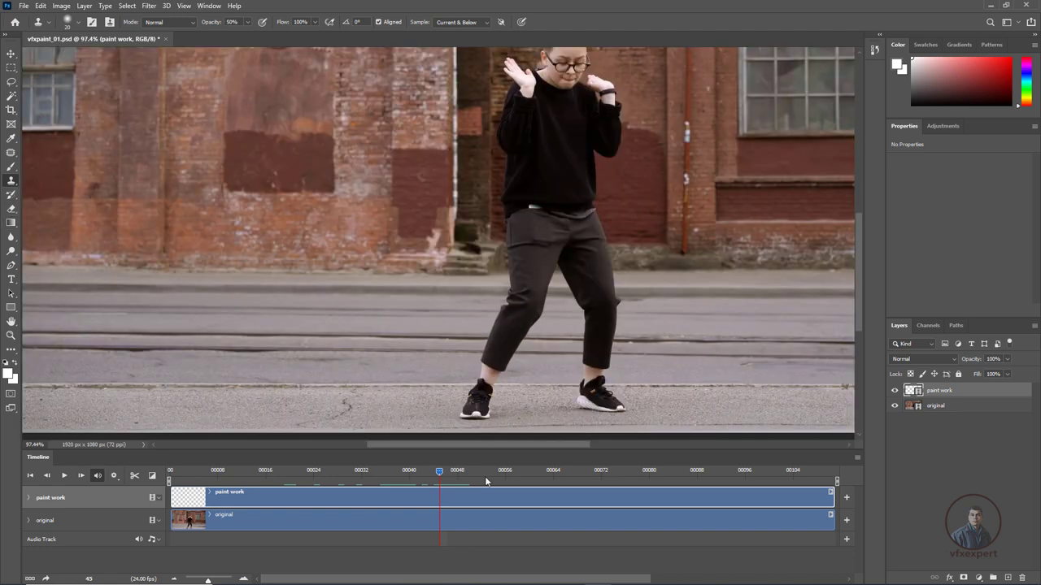
{"action": "left_click", "coordinate": [419, 400], "text": "alt"}
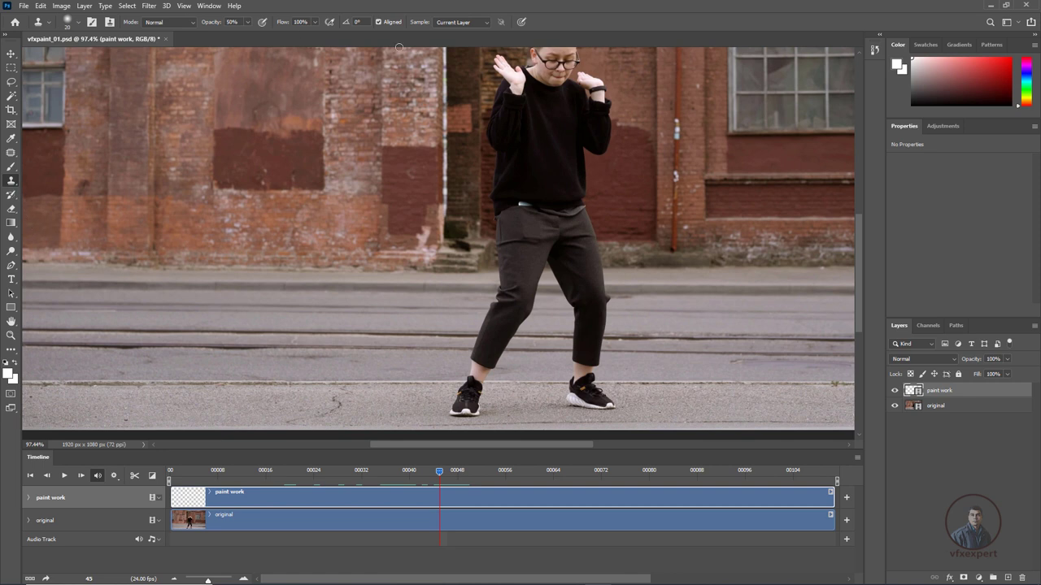
{"action": "left_click", "coordinate": [480, 25]}
{"action": "left_click_drag", "start_coordinate": [455, 405], "coordinate": [463, 416]}
{"action": "key", "text": "ctrl+z"}
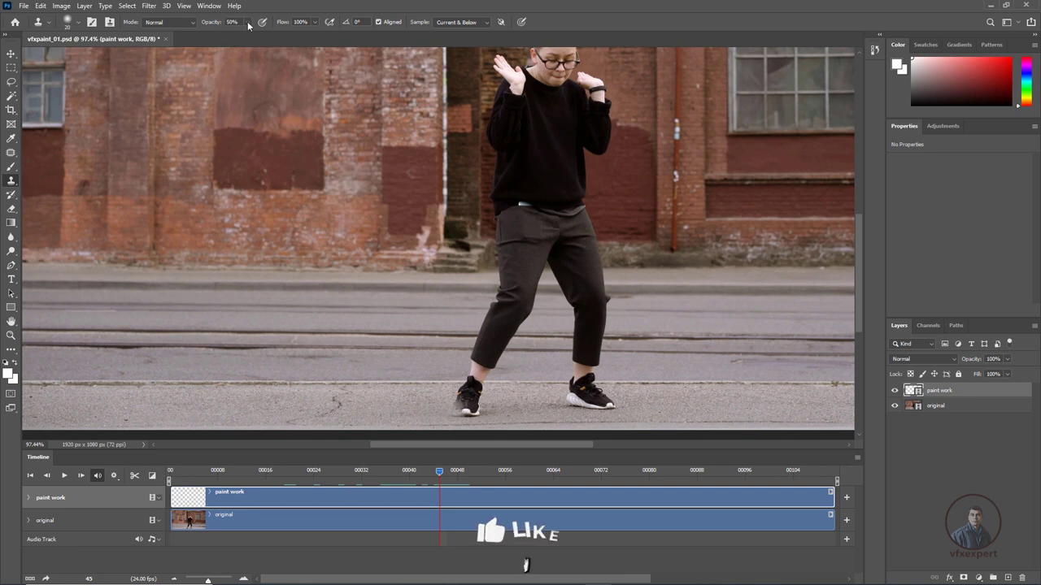
Step: Set the Clone Stamp opacity to 87% and enlarge the brush to size 70
{"action": "mouse_move", "coordinate": [249, 26]}
{"action": "left_mouse_down"}
{"action": "mouse_move", "coordinate": [248, 39]}
{"action": "mouse_move", "coordinate": [266, 36]}
{"action": "left_mouse_up"}
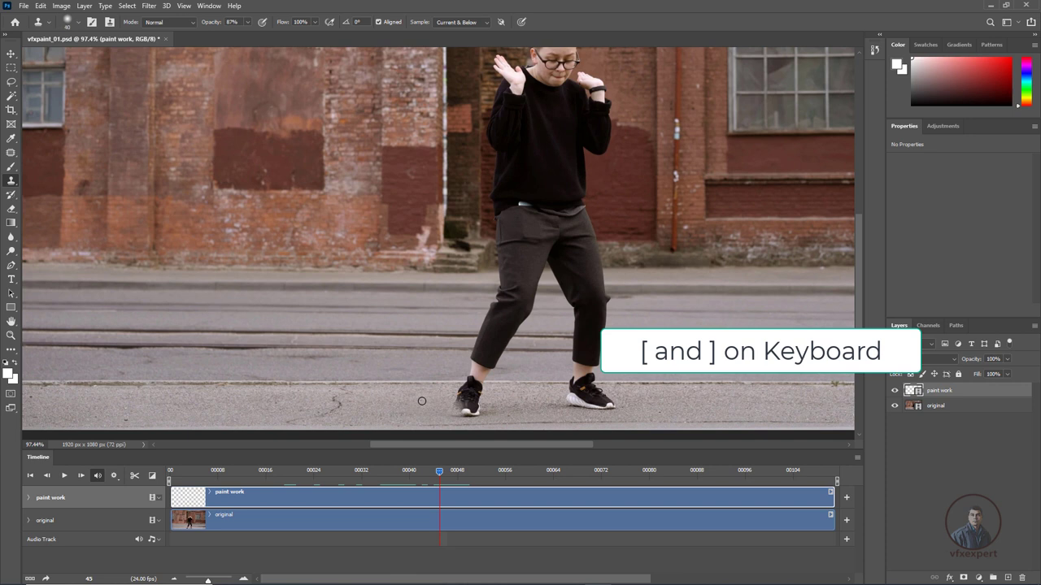
{"action": "key", "text": "]"}
{"action": "key", "text": "]"}
{"action": "key", "text": "]"}
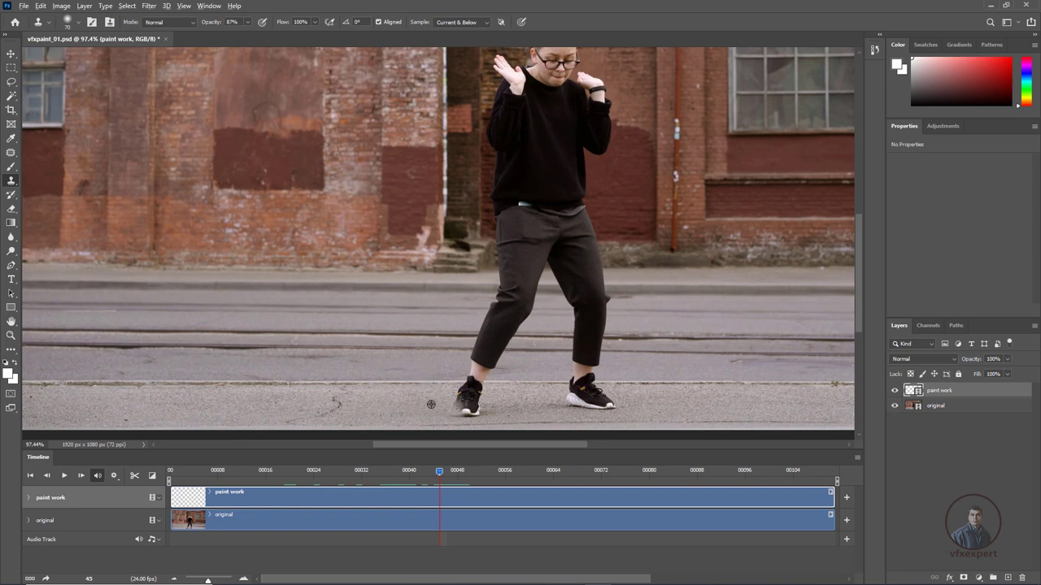
Step: Clone clean pavement over both of the dancer's shoes on the paint work layer at frame 45
{"action": "scroll", "coordinate": [427, 403], "scroll_direction": "up", "scroll_amount": 2}
{"action": "scroll", "coordinate": [431, 405], "scroll_direction": "down", "scroll_amount": 3}
{"action": "scroll", "coordinate": [431, 405], "scroll_direction": "left", "scroll_amount": 1}
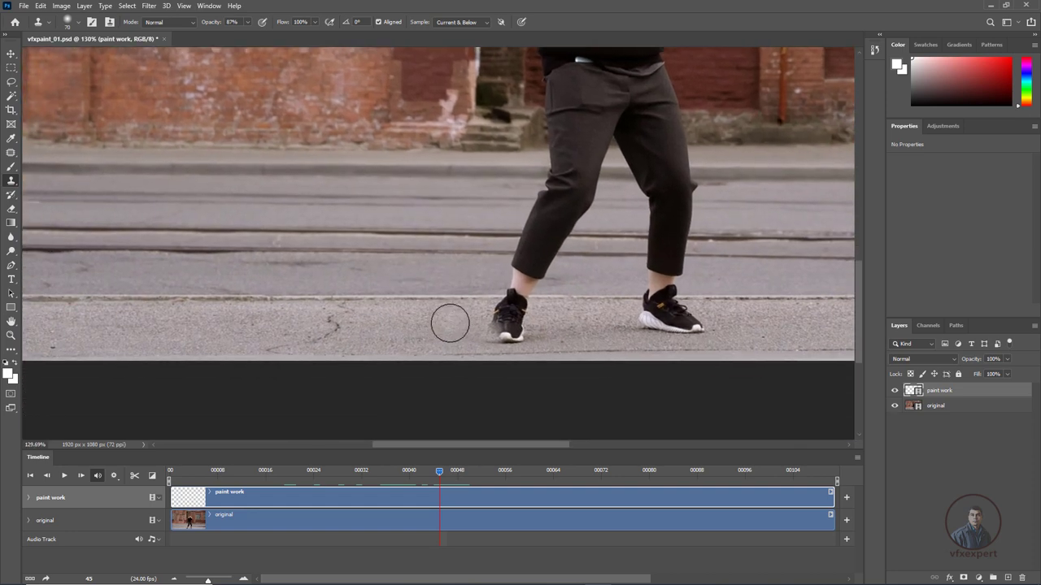
{"action": "left_click", "coordinate": [418, 325], "text": "alt"}
{"action": "mouse_move", "coordinate": [465, 326]}
{"action": "left_mouse_down"}
{"action": "mouse_move", "coordinate": [517, 337]}
{"action": "mouse_move", "coordinate": [486, 337]}
{"action": "mouse_move", "coordinate": [506, 335]}
{"action": "mouse_move", "coordinate": [493, 277]}
{"action": "mouse_move", "coordinate": [492, 295]}
{"action": "mouse_move", "coordinate": [503, 287]}
{"action": "mouse_move", "coordinate": [530, 307]}
{"action": "left_mouse_up"}
{"action": "mouse_move", "coordinate": [727, 323]}
{"action": "left_mouse_down"}
{"action": "mouse_move", "coordinate": [755, 301]}
{"action": "mouse_move", "coordinate": [755, 330]}
{"action": "mouse_move", "coordinate": [773, 334]}
{"action": "mouse_move", "coordinate": [772, 322]}
{"action": "mouse_move", "coordinate": [727, 307]}
{"action": "mouse_move", "coordinate": [696, 322]}
{"action": "mouse_move", "coordinate": [680, 310]}
{"action": "mouse_move", "coordinate": [676, 321]}
{"action": "mouse_move", "coordinate": [737, 321]}
{"action": "mouse_move", "coordinate": [751, 336]}
{"action": "mouse_move", "coordinate": [736, 329]}
{"action": "mouse_move", "coordinate": [764, 324]}
{"action": "left_mouse_up"}
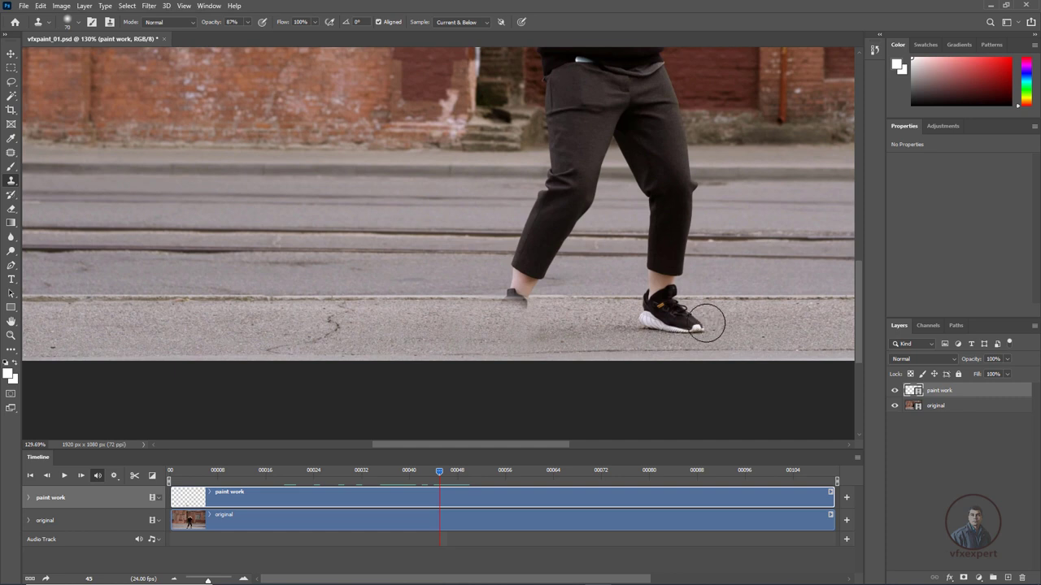
{"action": "mouse_move", "coordinate": [694, 325]}
{"action": "left_mouse_down"}
{"action": "mouse_move", "coordinate": [655, 327]}
{"action": "mouse_move", "coordinate": [665, 332]}
{"action": "mouse_move", "coordinate": [642, 324]}
{"action": "left_mouse_up"}
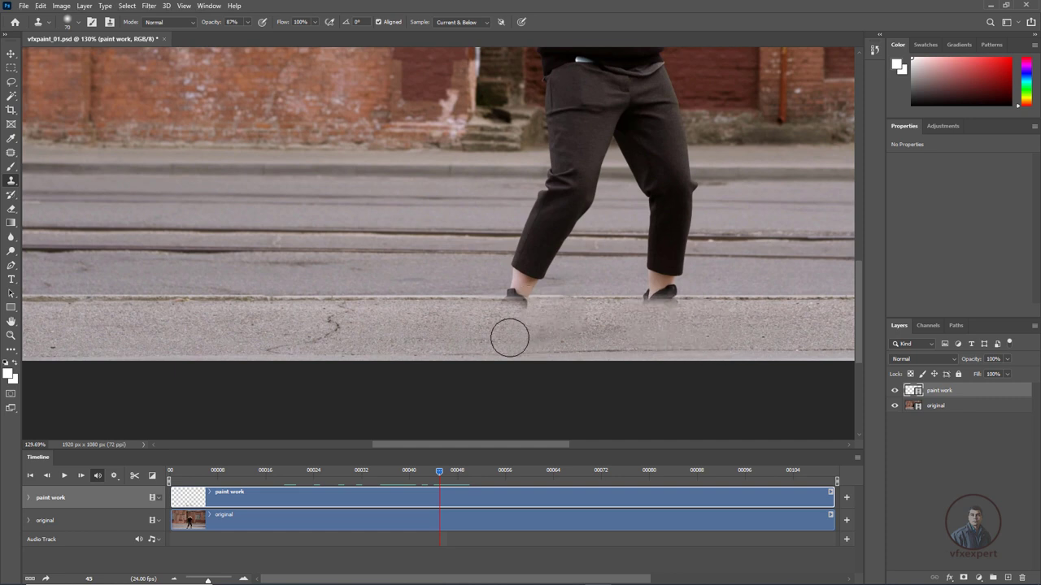
{"action": "left_click_drag", "start_coordinate": [458, 279], "coordinate": [471, 273]}
{"action": "key", "text": "ctrl+z"}
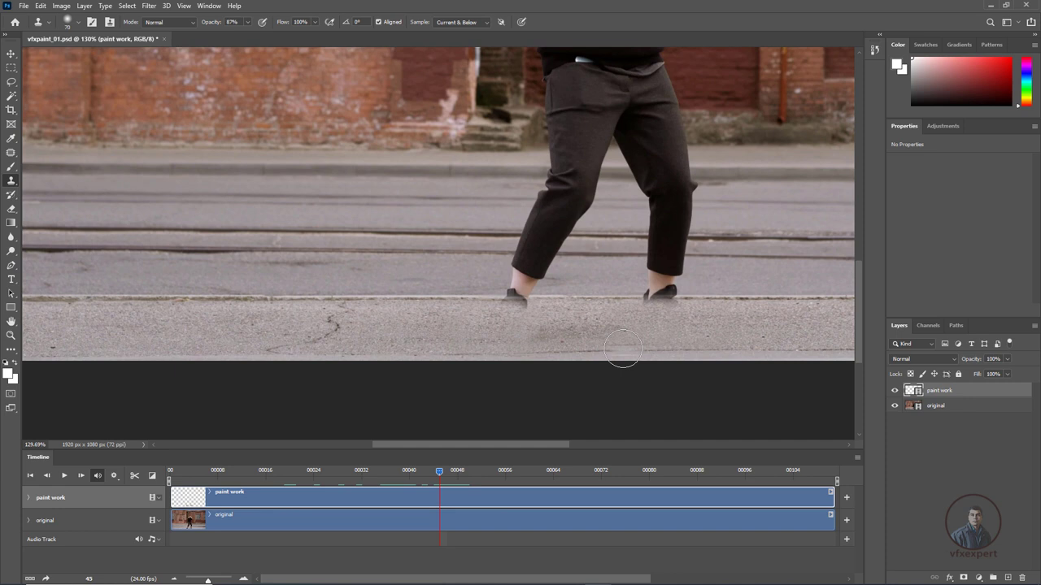
Step: Replace the paint work layer with a new blank video layer named "paint layer" whose clip starts together with the original footage
{"action": "scroll", "coordinate": [593, 384], "scroll_direction": "down", "scroll_amount": 1}
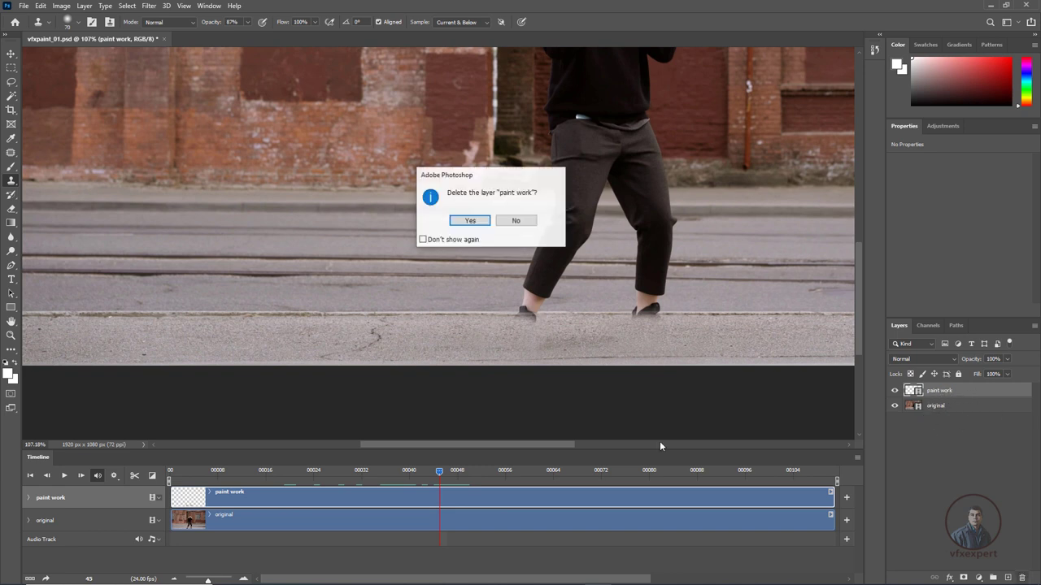
{"action": "key", "text": "Delete"}
{"action": "key", "text": "ctrl+shift+alt+n"}
{"action": "double_click", "coordinate": [935, 390]}
{"action": "type", "text": "paint layer"}
{"action": "left_click", "coordinate": [959, 439]}
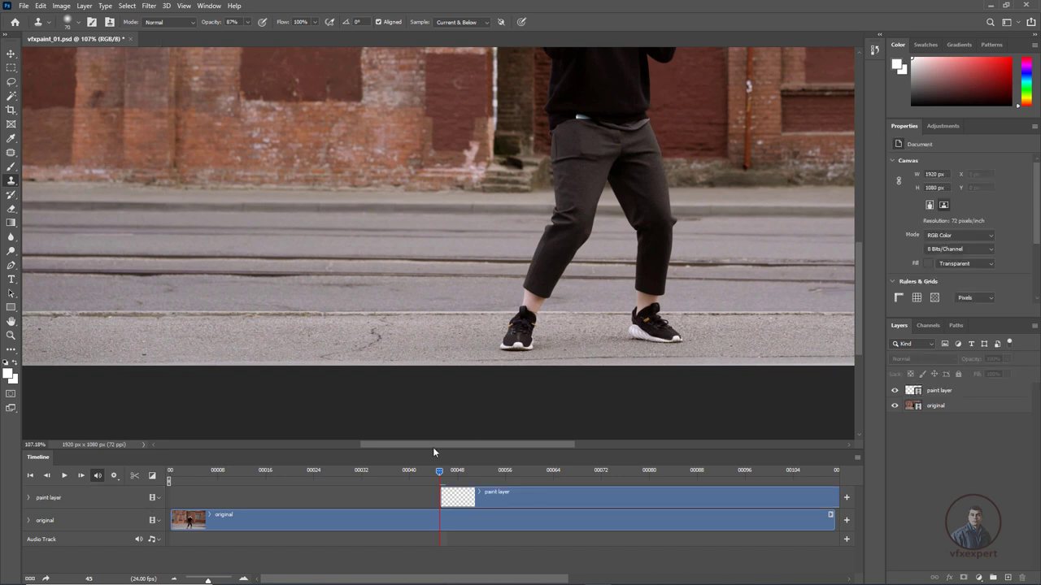
{"action": "left_click_drag", "start_coordinate": [489, 499], "coordinate": [221, 497]}
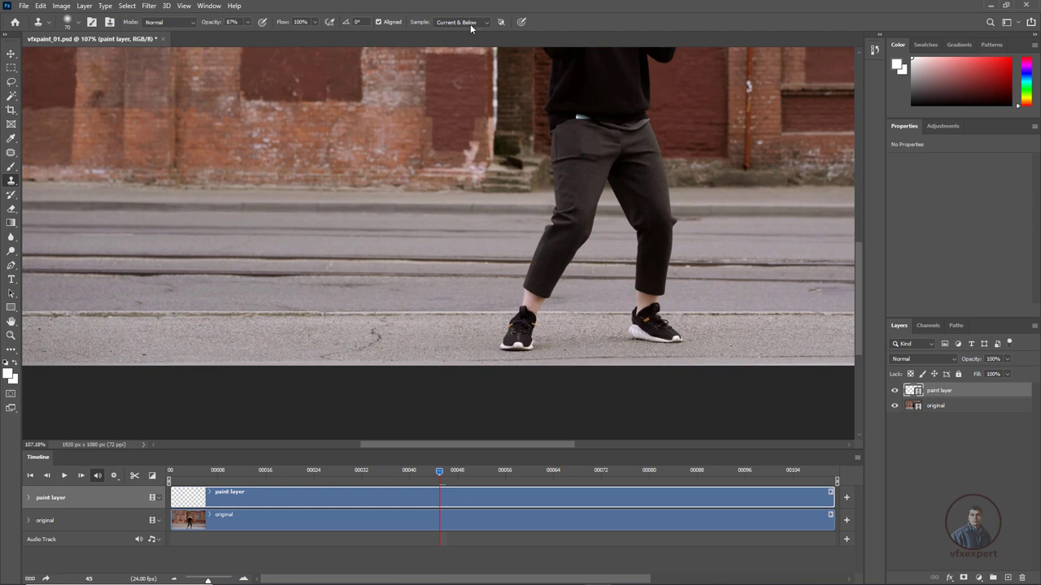
{"action": "scroll", "coordinate": [491, 248], "scroll_direction": "down", "scroll_amount": 2, "text": "alt"}
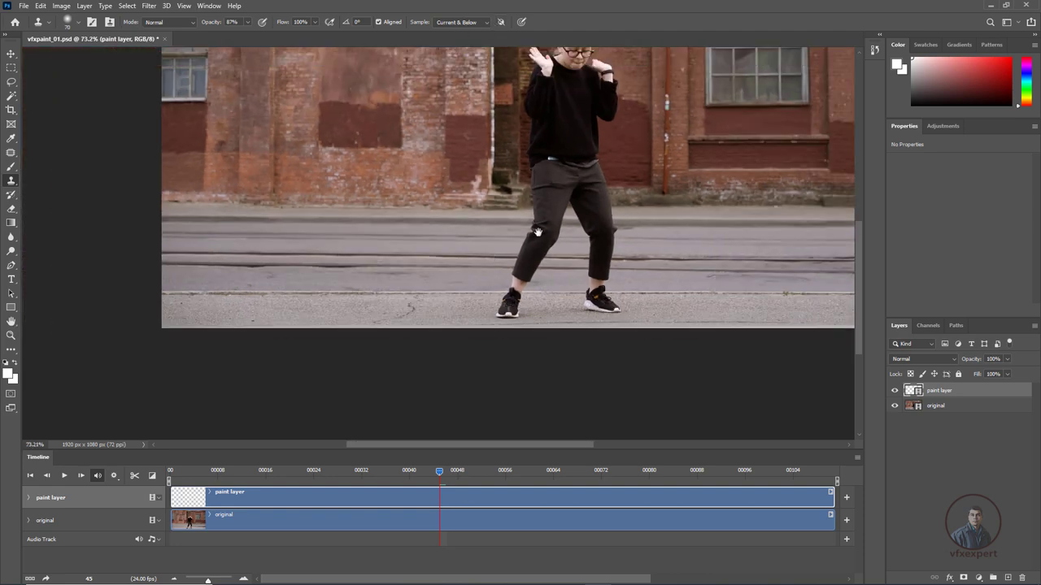
{"action": "left_click_drag", "start_coordinate": [505, 248], "coordinate": [469, 320]}
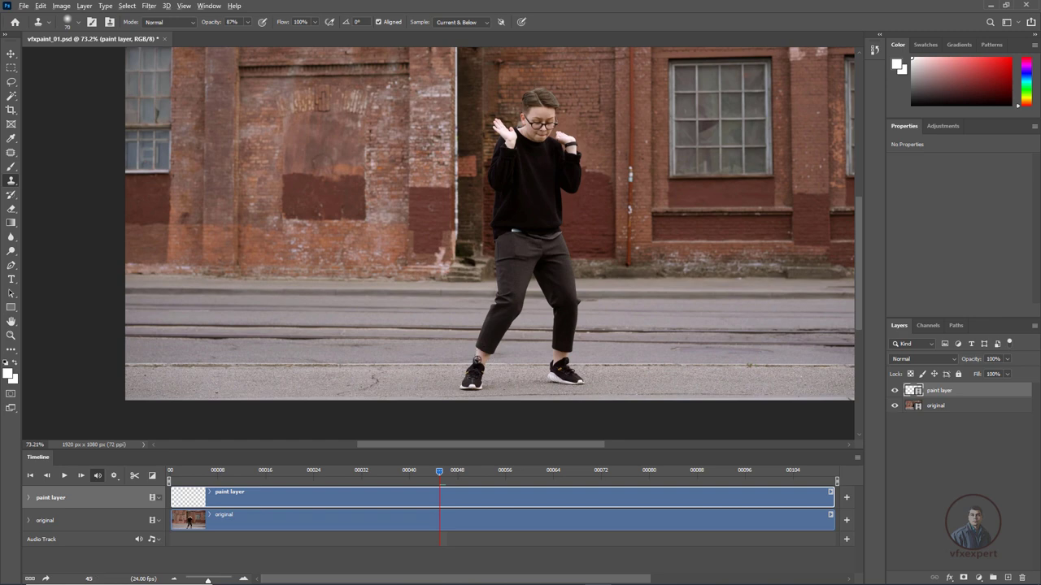
Step: Move the timeline to frame 22 and frame the dancer's feet and the surrounding pavement as the cloning source
{"action": "scroll", "coordinate": [467, 289], "scroll_direction": "up", "scroll_amount": 3, "text": "alt"}
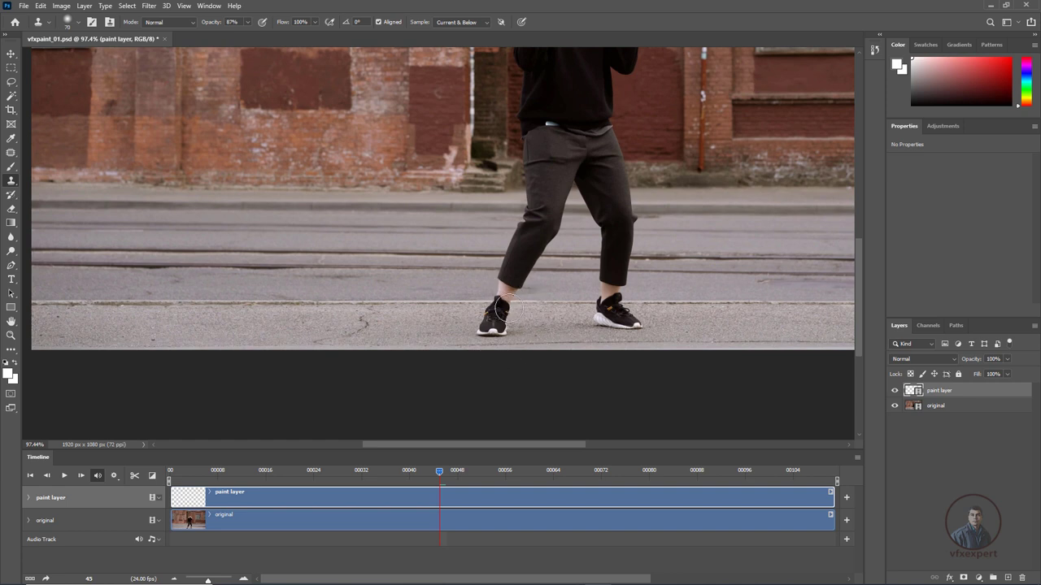
{"action": "left_click_drag", "start_coordinate": [439, 473], "coordinate": [304, 480]}
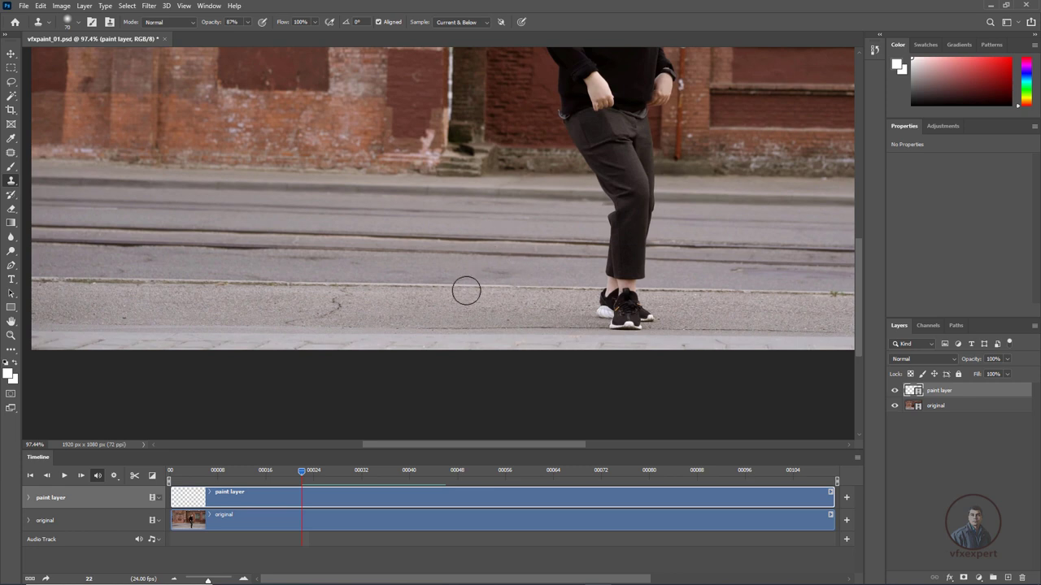
{"action": "mouse_move", "coordinate": [506, 237]}
{"action": "left_mouse_down"}
{"action": "mouse_move", "coordinate": [511, 269]}
{"action": "mouse_move", "coordinate": [488, 263]}
{"action": "left_mouse_up"}
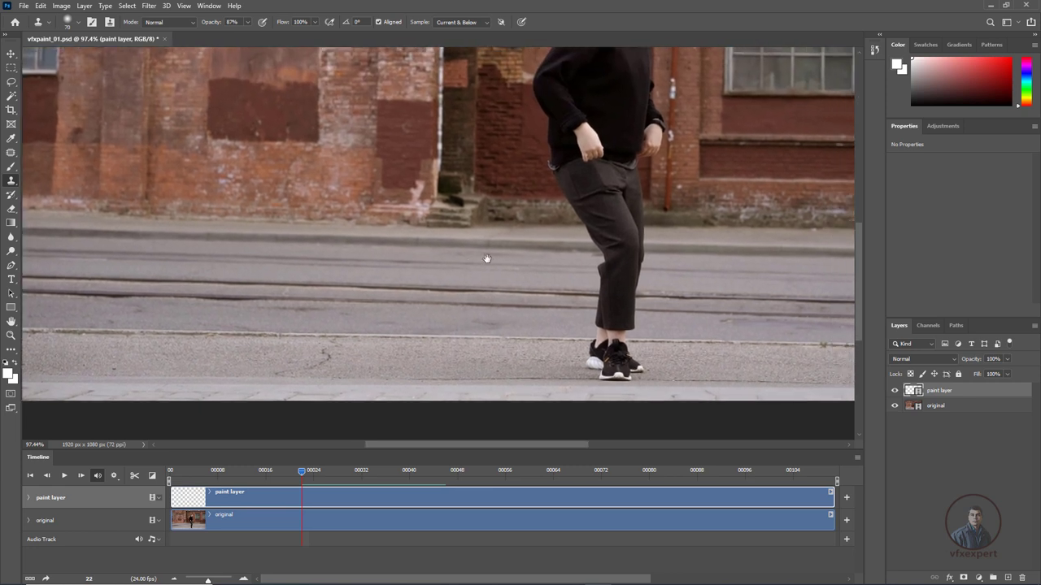
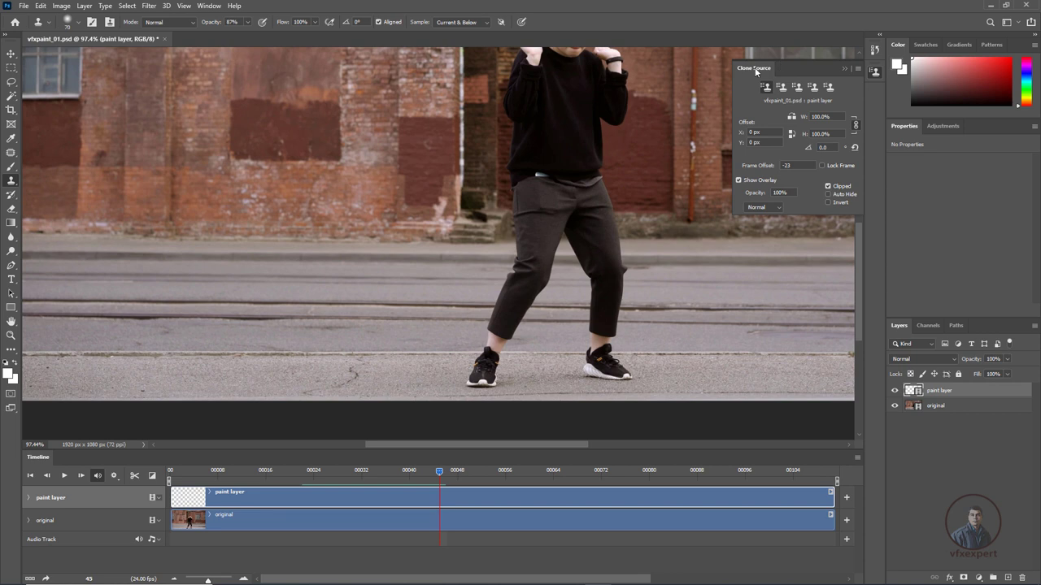
Step: Place the Clone Source settings beside the dancer and turn off Show Overlay and Clipped
{"action": "left_click_drag", "start_coordinate": [760, 70], "coordinate": [719, 82]}
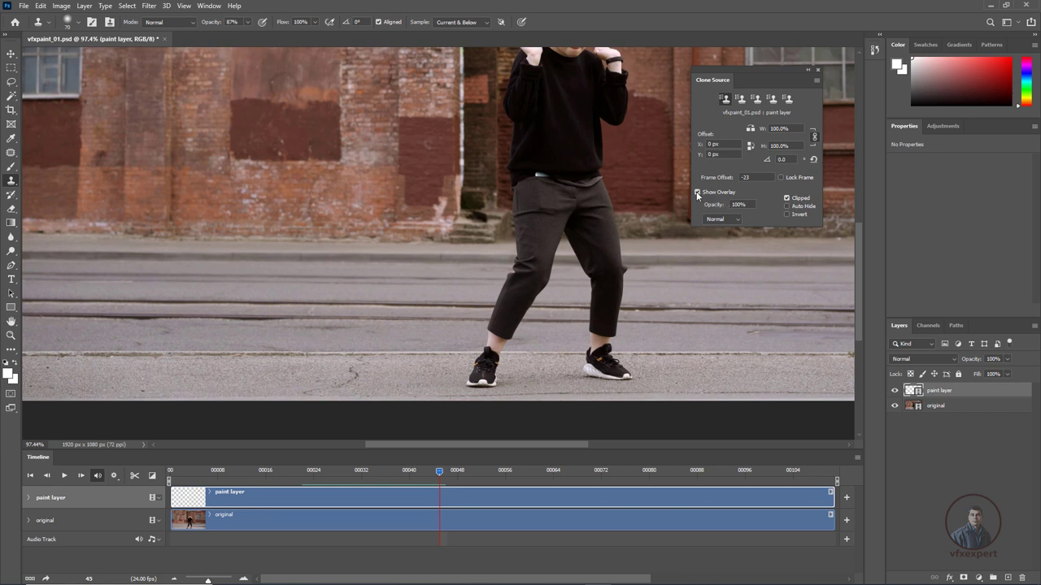
{"action": "left_click", "coordinate": [697, 193]}
{"action": "left_click", "coordinate": [787, 197]}
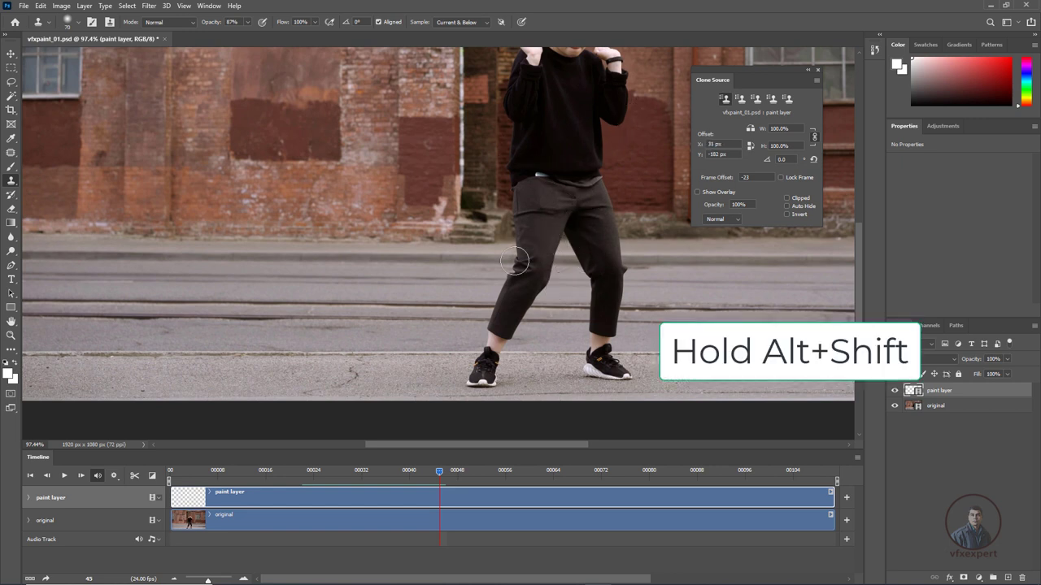
Step: Try shifting the temporary full-opacity clone overlay down over the pavement beside the dancer's feet
{"action": "key", "text": "alt+shift"}
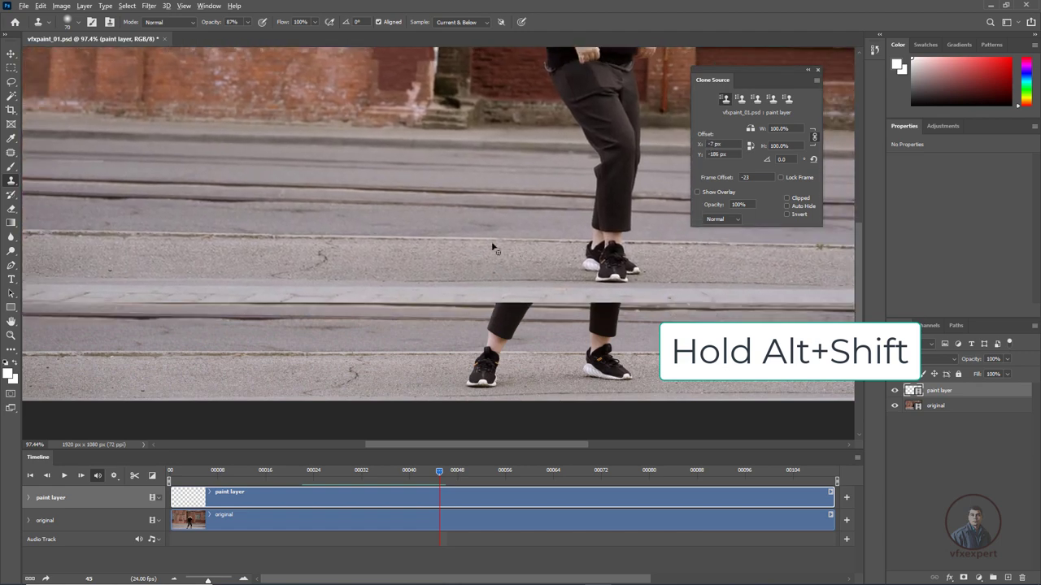
{"action": "mouse_move", "coordinate": [512, 237]}
{"action": "left_mouse_down"}
{"action": "mouse_move", "coordinate": [458, 262]}
{"action": "mouse_move", "coordinate": [476, 269]}
{"action": "mouse_move", "coordinate": [455, 323]}
{"action": "mouse_move", "coordinate": [467, 290]}
{"action": "mouse_move", "coordinate": [455, 363]}
{"action": "mouse_move", "coordinate": [451, 349]}
{"action": "left_mouse_up"}
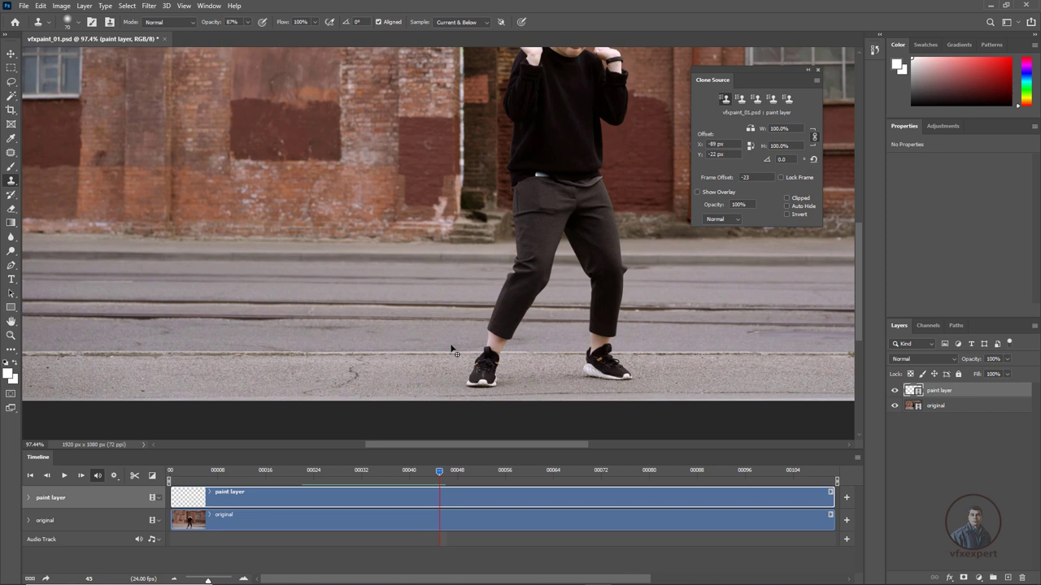
{"action": "mouse_move", "coordinate": [451, 349]}
{"action": "left_mouse_down"}
{"action": "mouse_move", "coordinate": [455, 371]}
{"action": "mouse_move", "coordinate": [425, 353]}
{"action": "mouse_move", "coordinate": [443, 384]}
{"action": "mouse_move", "coordinate": [464, 379]}
{"action": "mouse_move", "coordinate": [463, 407]}
{"action": "mouse_move", "coordinate": [444, 395]}
{"action": "left_mouse_up"}
Step: Set the clone source overlay opacity to 50%
{"action": "key", "text": "alt+shift"}
{"action": "left_click", "coordinate": [716, 296], "text": "alt"}
{"action": "left_click_drag", "start_coordinate": [747, 208], "coordinate": [731, 206]}
{"action": "type", "text": "50"}
{"action": "key", "text": "Return"}
Step: Align the frame 22 clone overlay with the background at frame 45, using an offset of X 39 px and Y 23 px
{"action": "key", "text": "alt+shift"}
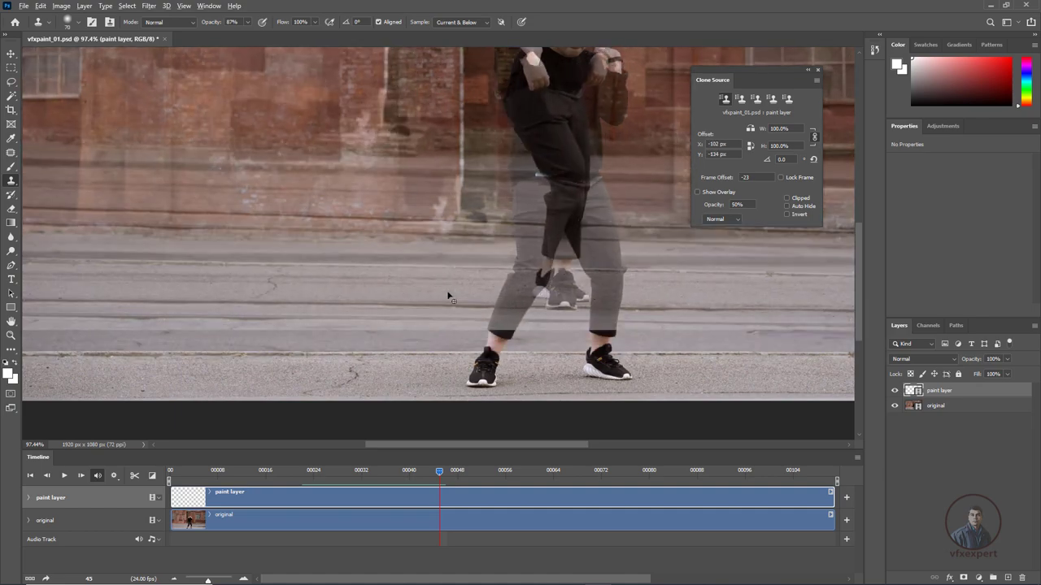
{"action": "mouse_move", "coordinate": [447, 296]}
{"action": "left_mouse_down"}
{"action": "mouse_move", "coordinate": [431, 348]}
{"action": "mouse_move", "coordinate": [413, 343]}
{"action": "mouse_move", "coordinate": [447, 323]}
{"action": "mouse_move", "coordinate": [402, 325]}
{"action": "mouse_move", "coordinate": [423, 333]}
{"action": "mouse_move", "coordinate": [398, 396]}
{"action": "mouse_move", "coordinate": [406, 370]}
{"action": "mouse_move", "coordinate": [374, 376]}
{"action": "mouse_move", "coordinate": [389, 374]}
{"action": "mouse_move", "coordinate": [383, 366]}
{"action": "mouse_move", "coordinate": [387, 375]}
{"action": "left_mouse_up"}
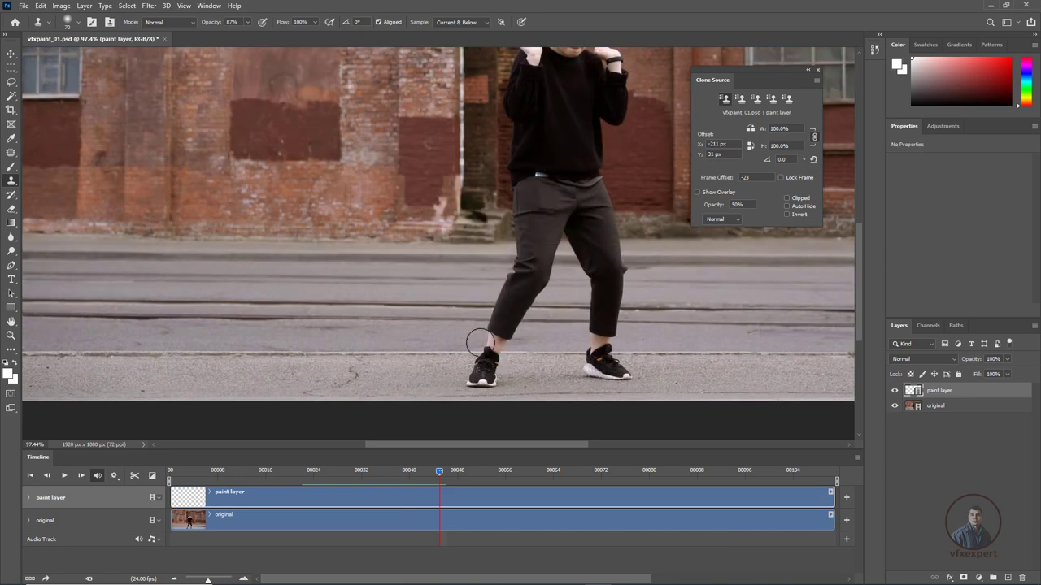
{"action": "scroll", "coordinate": [479, 347], "scroll_direction": "down", "scroll_amount": 3}
{"action": "mouse_move", "coordinate": [576, 235]}
{"action": "left_mouse_down"}
{"action": "mouse_move", "coordinate": [514, 289]}
{"action": "mouse_move", "coordinate": [537, 268]}
{"action": "left_mouse_up"}
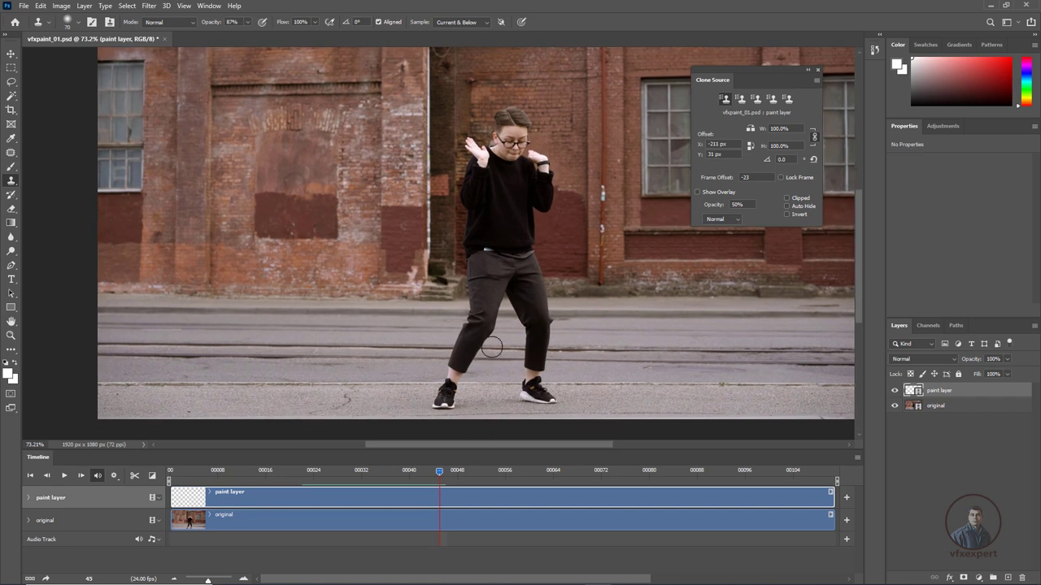
{"action": "key", "text": "alt+shift"}
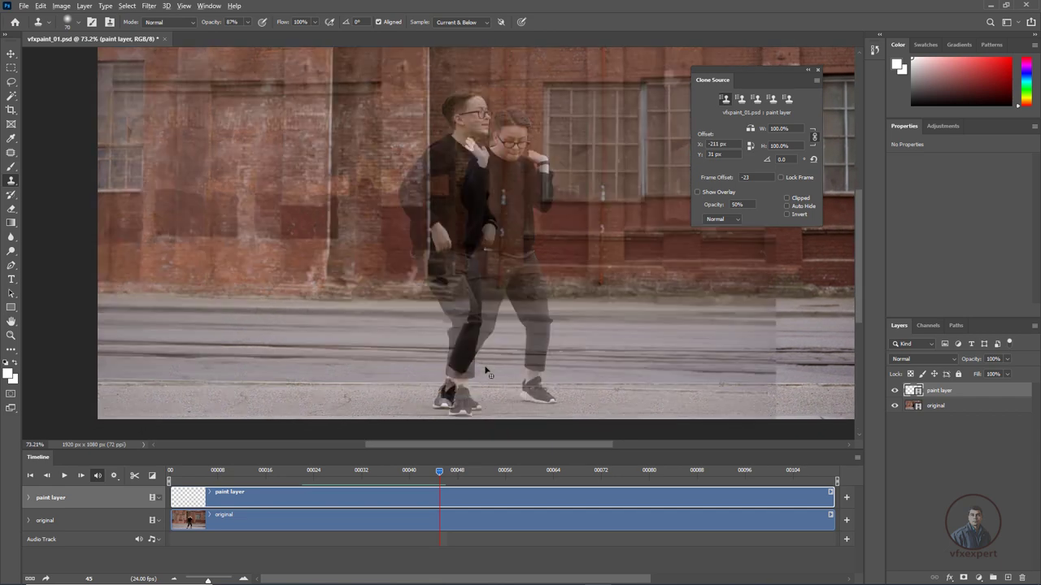
{"action": "mouse_move", "coordinate": [479, 382]}
{"action": "left_mouse_down"}
{"action": "mouse_move", "coordinate": [492, 372]}
{"action": "mouse_move", "coordinate": [481, 372]}
{"action": "mouse_move", "coordinate": [429, 222]}
{"action": "mouse_move", "coordinate": [500, 252]}
{"action": "mouse_move", "coordinate": [550, 355]}
{"action": "mouse_move", "coordinate": [569, 335]}
{"action": "left_mouse_up"}
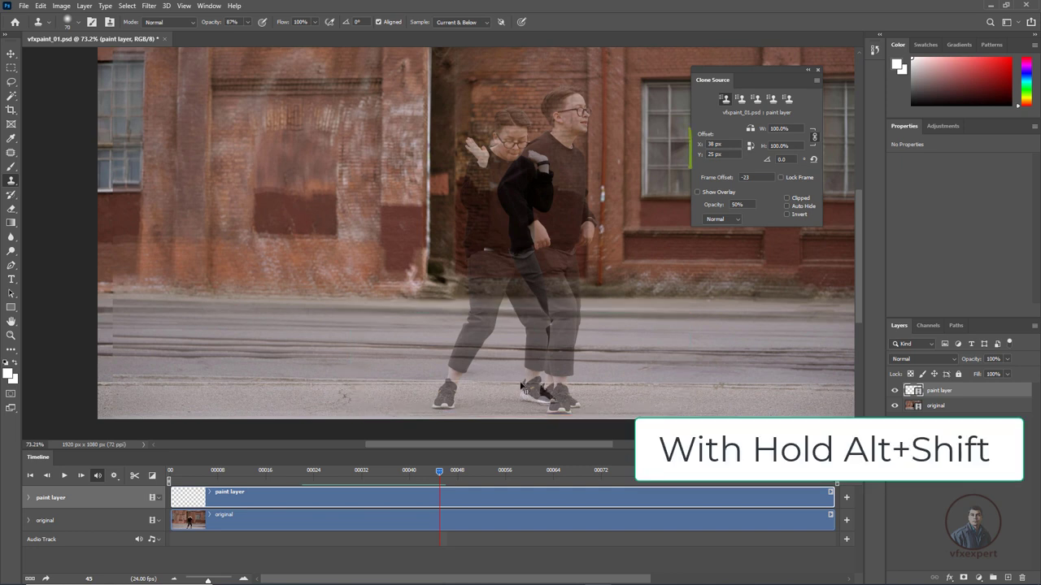
{"action": "key", "text": "alt+shift+Right"}
{"action": "key", "text": "alt+shift+Up"}
{"action": "key", "text": "alt+shift+Up"}
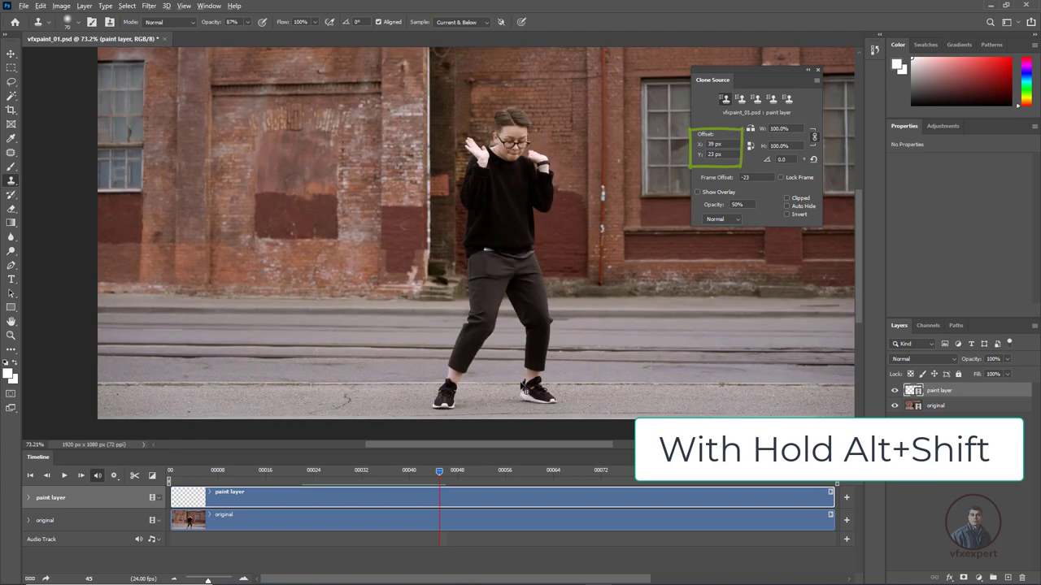
Step: Toggle the clone overlay on and off to compare its alignment with the wall, tracks and pavement
{"action": "key", "text": "alt+shift"}
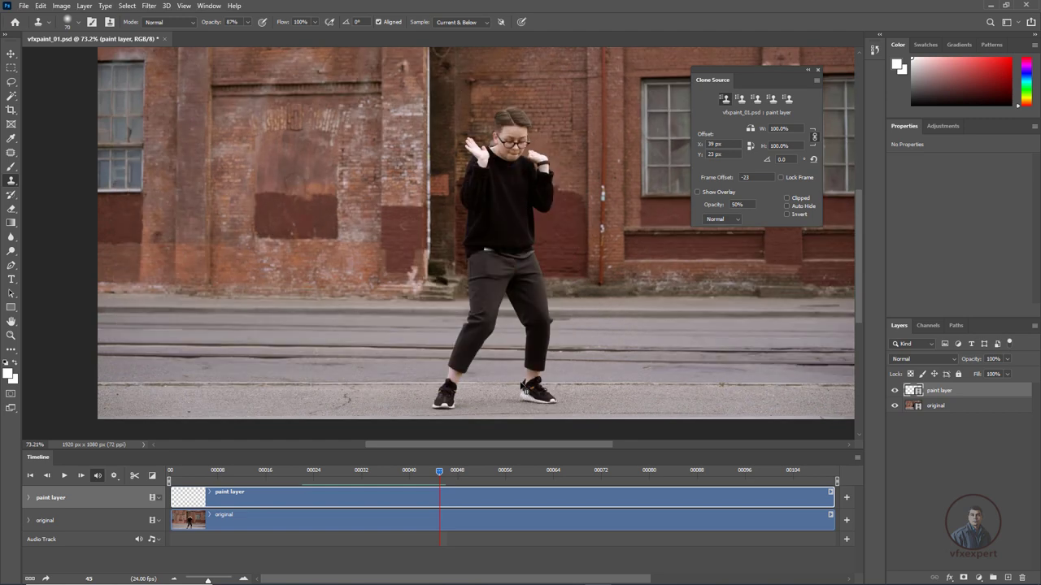
{"action": "key", "text": "alt+shift"}
{"action": "key", "text": "alt+shift"}
{"action": "key", "text": "alt+shift"}
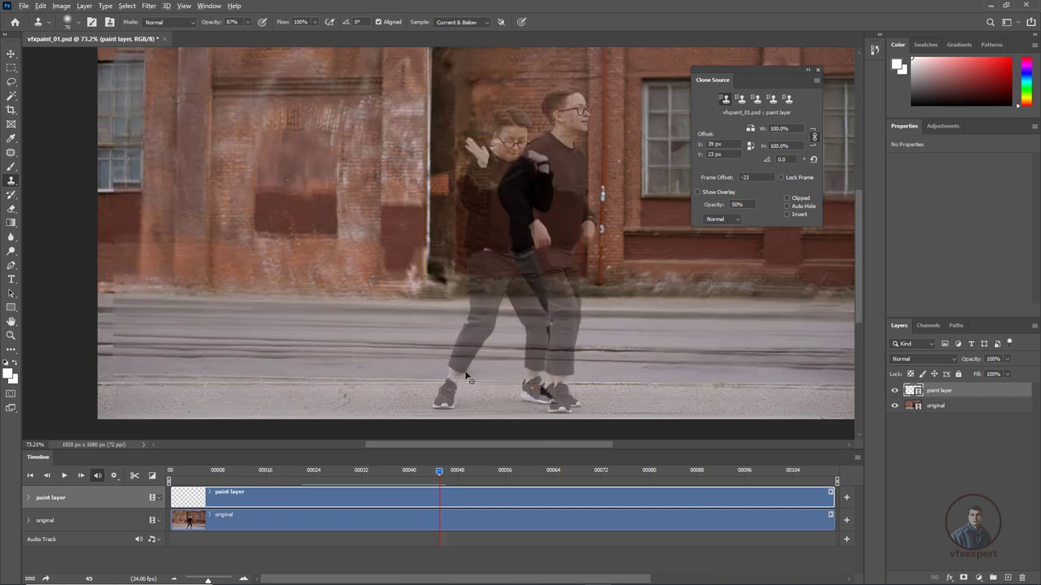
{"action": "key", "text": "alt+shift"}
{"action": "key", "text": "alt+shift"}
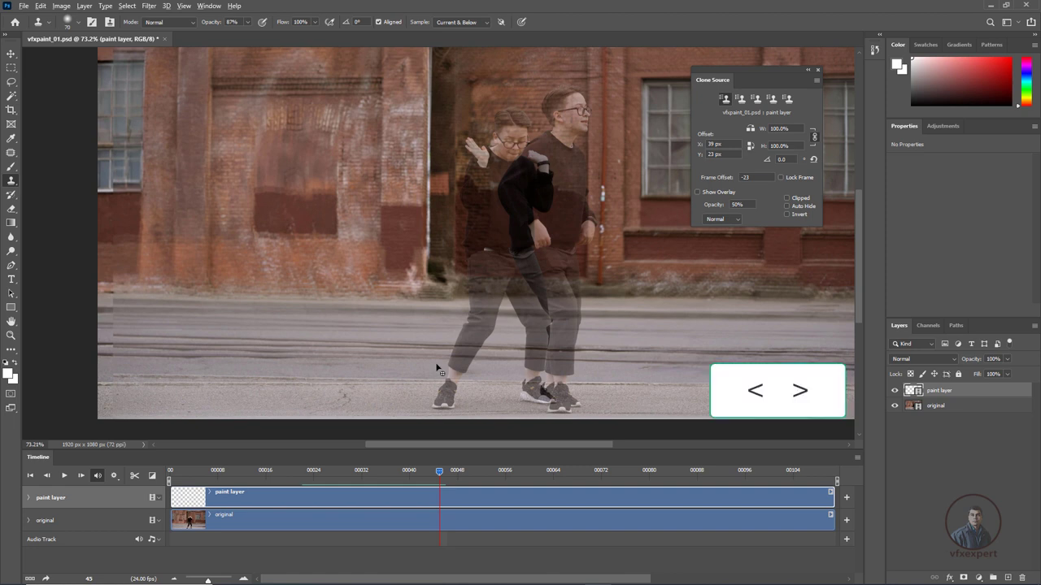
Step: Rotate the clone source to -0.7° to match the angle of the background
{"action": "key", "text": "alt+shift+comma"}
{"action": "key", "text": "alt+shift+comma"}
{"action": "key", "text": "alt+shift+comma"}
{"action": "key", "text": "alt+shift+comma"}
{"action": "key", "text": "alt+shift+comma"}
{"action": "key", "text": "alt+shift+comma"}
{"action": "key", "text": "alt+shift+comma"}
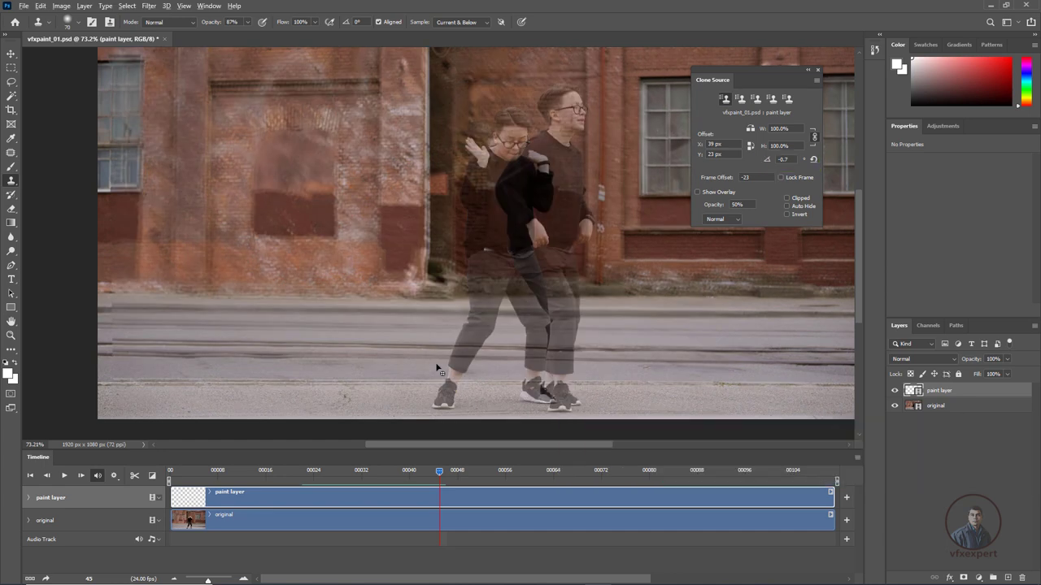
Step: Refine the clone source alignment to an offset of X 45 px and Y 27 px with a rotation of -1.0°
{"action": "key", "text": "alt+shift+Down"}
{"action": "key", "text": "alt+shift+Down"}
{"action": "key", "text": "alt+shift+Down"}
{"action": "key", "text": "alt+shift+Down"}
{"action": "key", "text": "alt+shift+Right"}
{"action": "key", "text": "alt+shift+Right"}
{"action": "key", "text": "alt+shift+Right"}
{"action": "key", "text": "alt+shift+Right"}
{"action": "key", "text": "alt+shift+Right"}
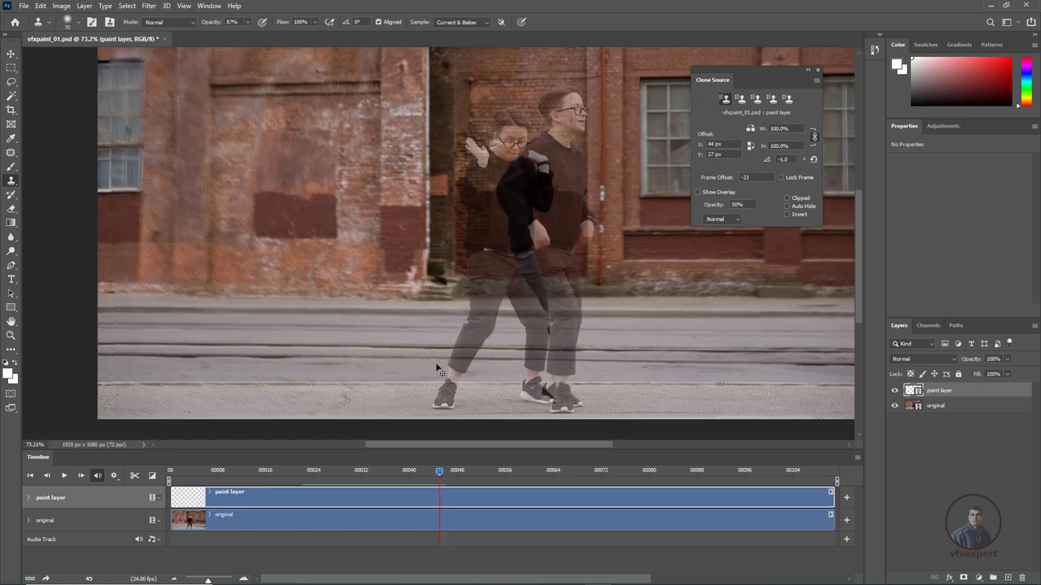
{"action": "key", "text": "alt+shift+Right"}
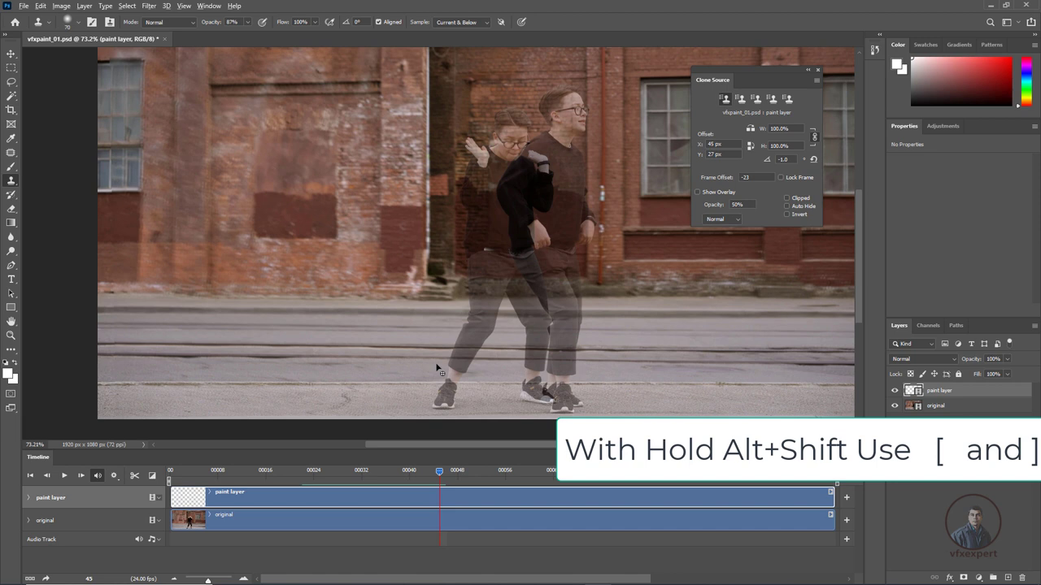
Step: Try scaling the clone source down to 99.5% and up to 101.5%
{"action": "key", "text": "alt+shift+bracketleft"}
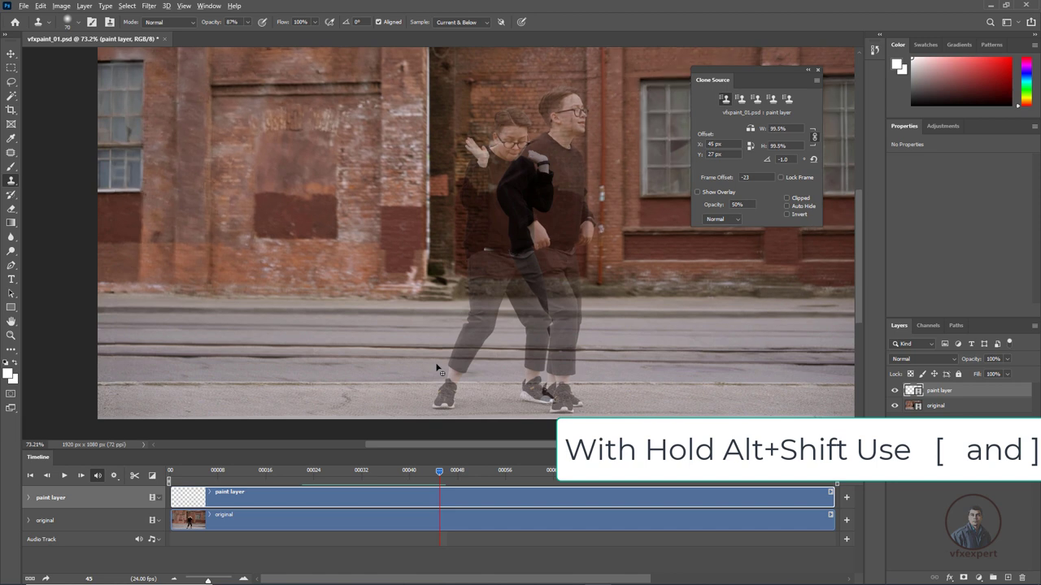
{"action": "key", "text": "alt+shift+bracketright"}
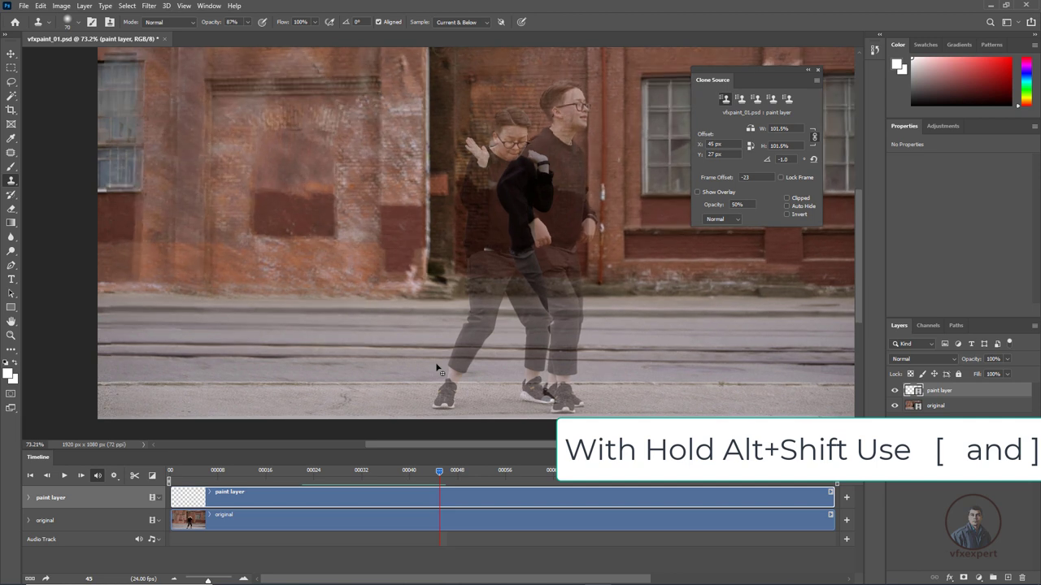
{"action": "key", "text": "alt+shift+bracketright"}
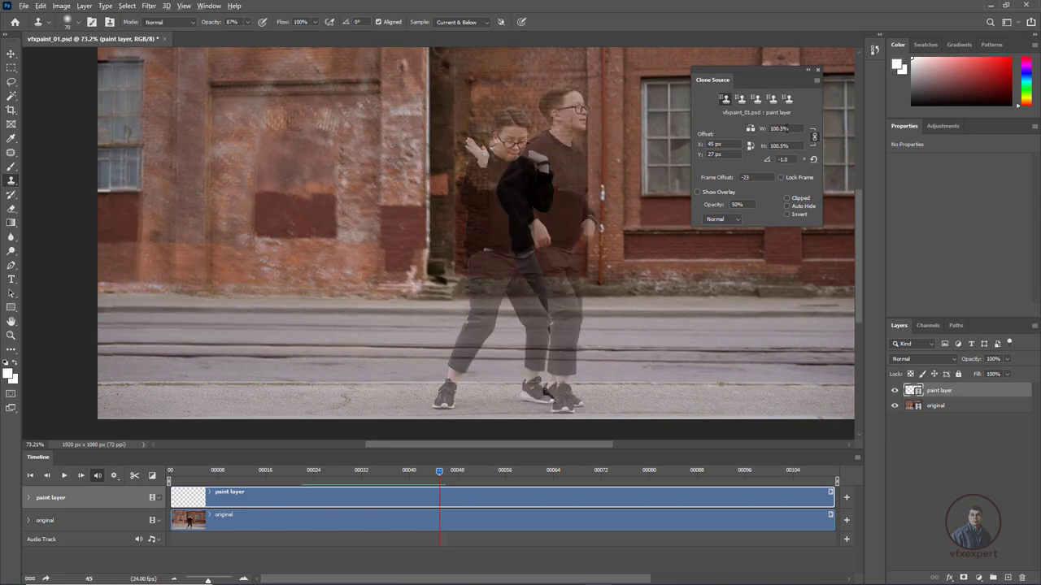
Step: Reset the clone source's horizontal and vertical scale to 100%
{"action": "double_click", "coordinate": [800, 128]}
{"action": "key", "text": "super+space"}
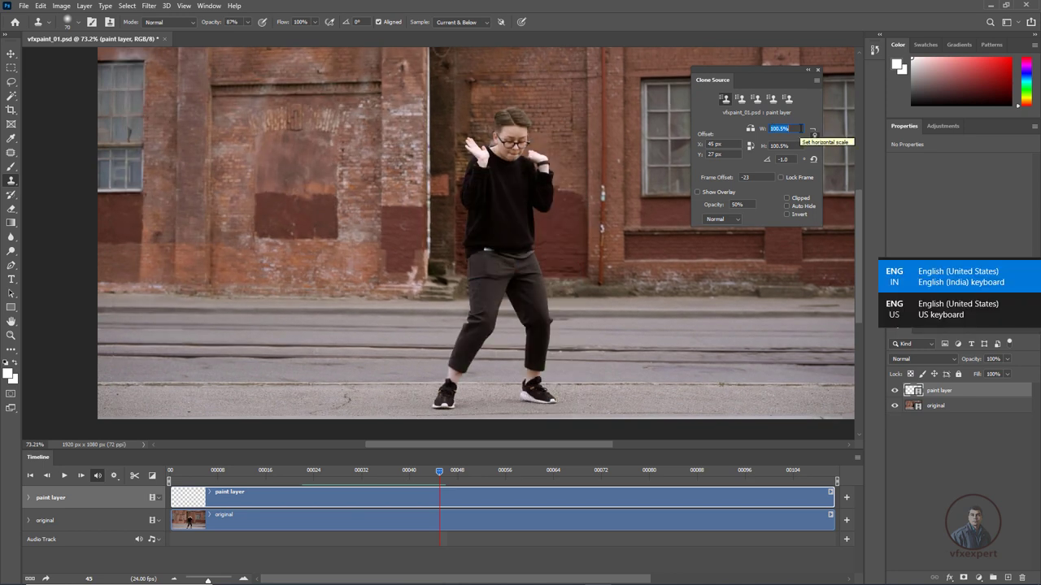
{"action": "type", "text": "100"}
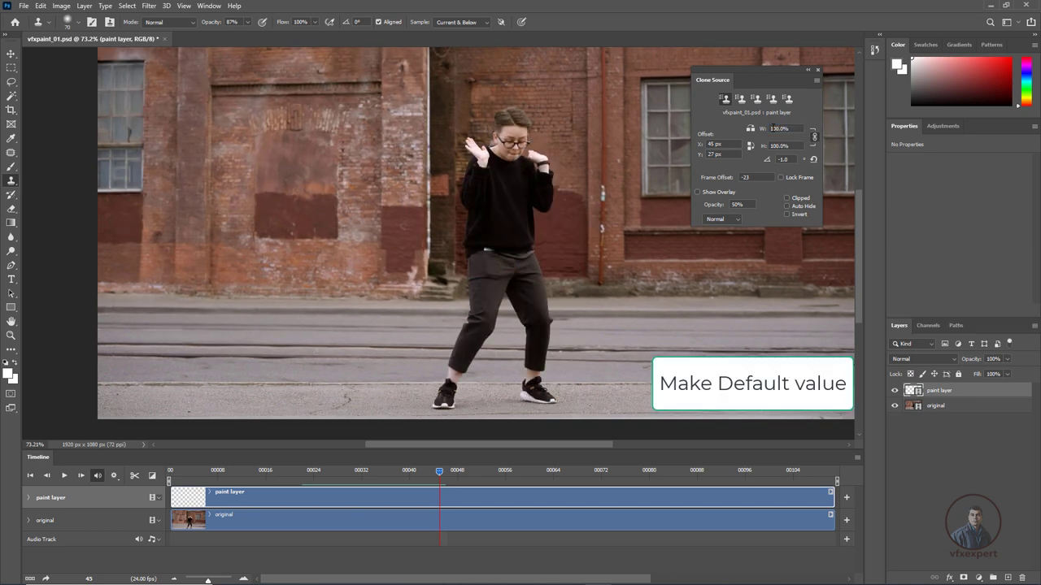
{"action": "left_click", "coordinate": [781, 146]}
{"action": "type", "text": "10"}
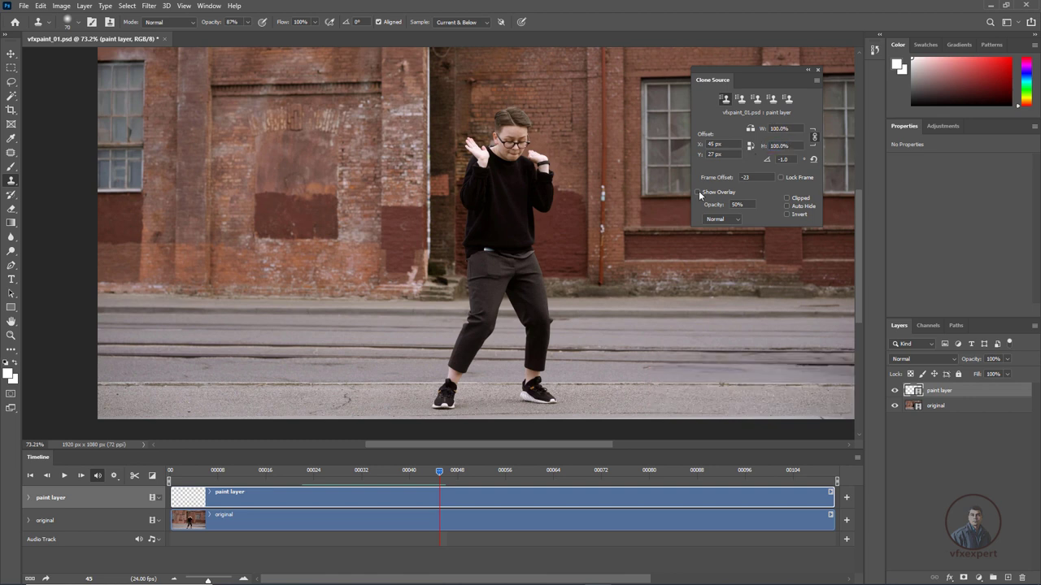
Step: Nudge the clone source overlay to an offset of X 46 px and Y 29 px
{"action": "left_click", "coordinate": [697, 193]}
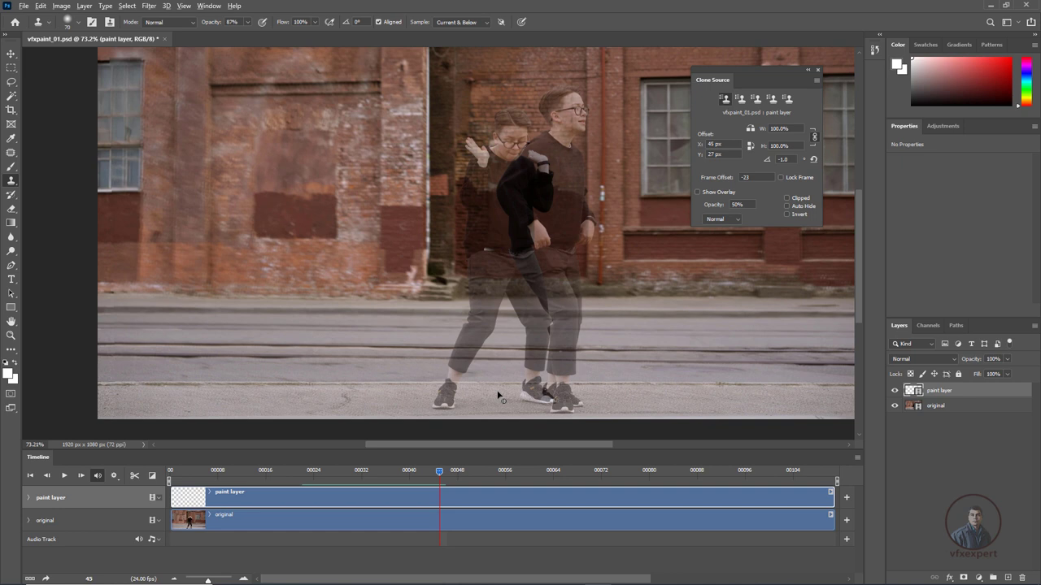
{"action": "key", "text": "alt+shift+Left"}
{"action": "key", "text": "alt+shift+Right"}
{"action": "key", "text": "alt+shift+Down"}
{"action": "key", "text": "alt+shift+Down"}
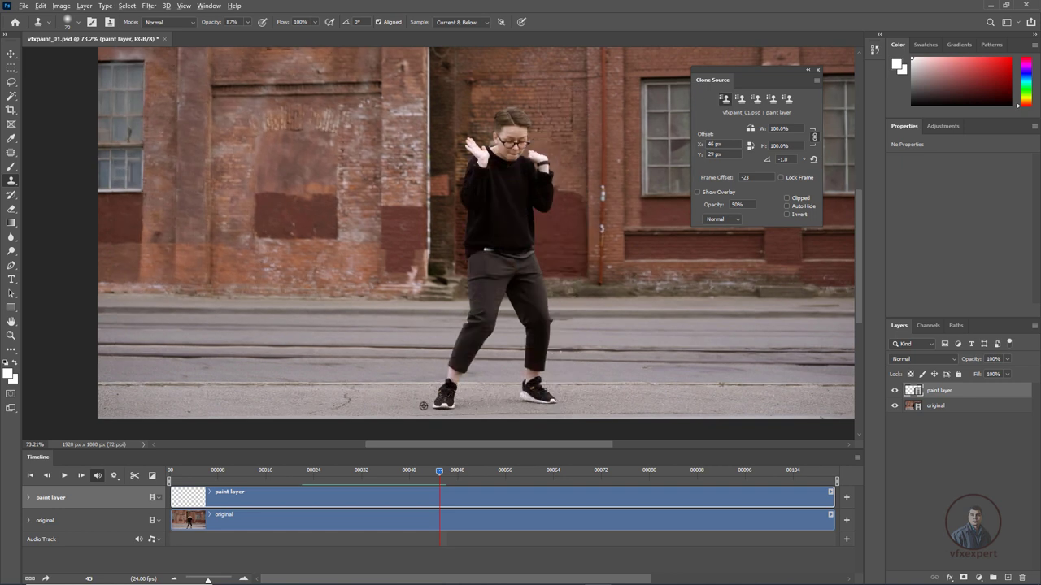
Step: Clone the aligned frame 22 background over the dancer's left-hand shoe, ankle and lower trouser leg at frame 45
{"action": "scroll", "coordinate": [408, 421], "scroll_direction": "up", "scroll_amount": 3}
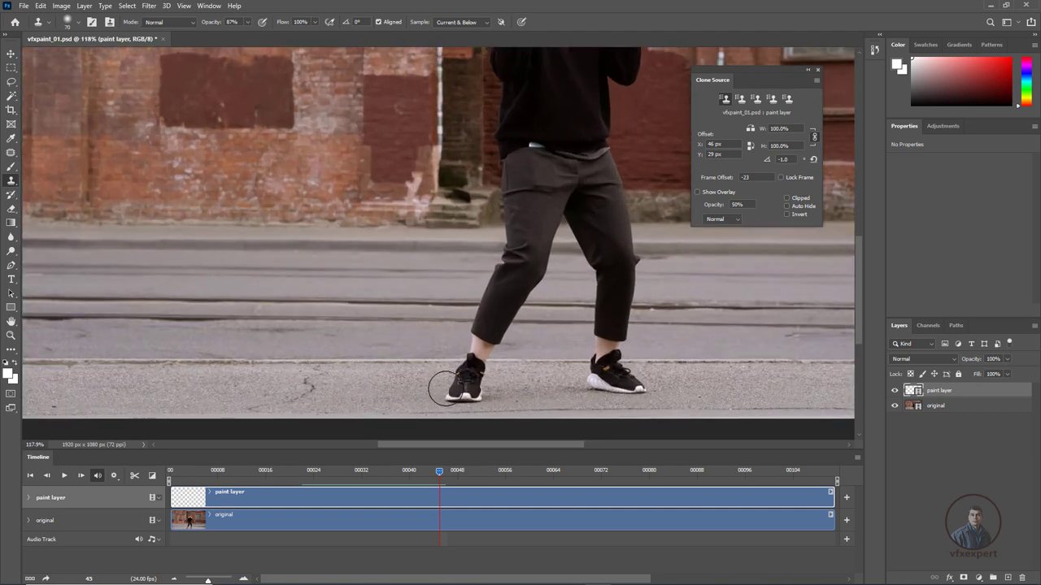
{"action": "mouse_move", "coordinate": [453, 388]}
{"action": "left_mouse_down"}
{"action": "mouse_move", "coordinate": [483, 395]}
{"action": "mouse_move", "coordinate": [456, 380]}
{"action": "mouse_move", "coordinate": [481, 363]}
{"action": "mouse_move", "coordinate": [472, 366]}
{"action": "left_mouse_up"}
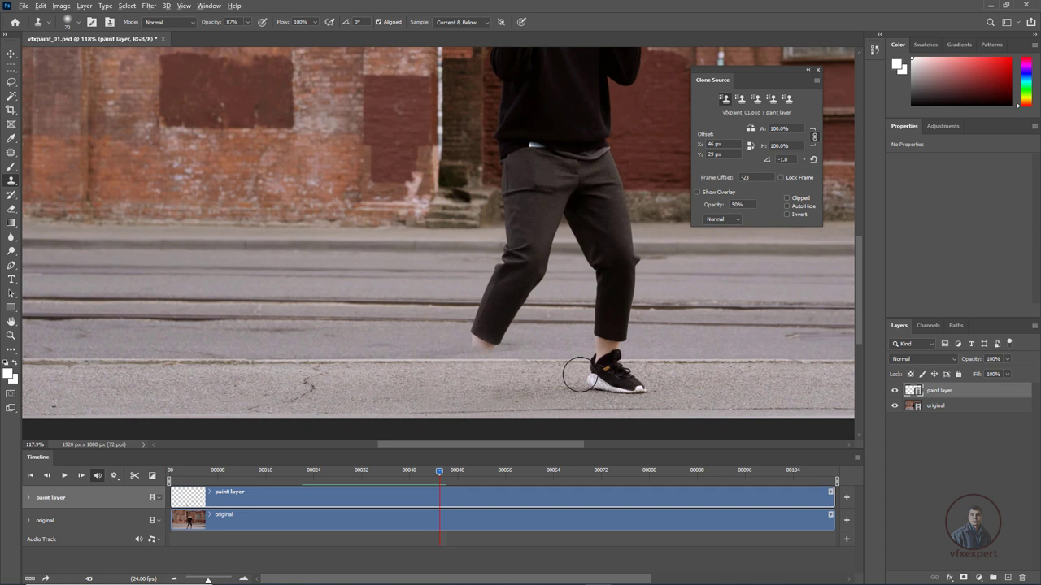
{"action": "key", "text": "alt+shift"}
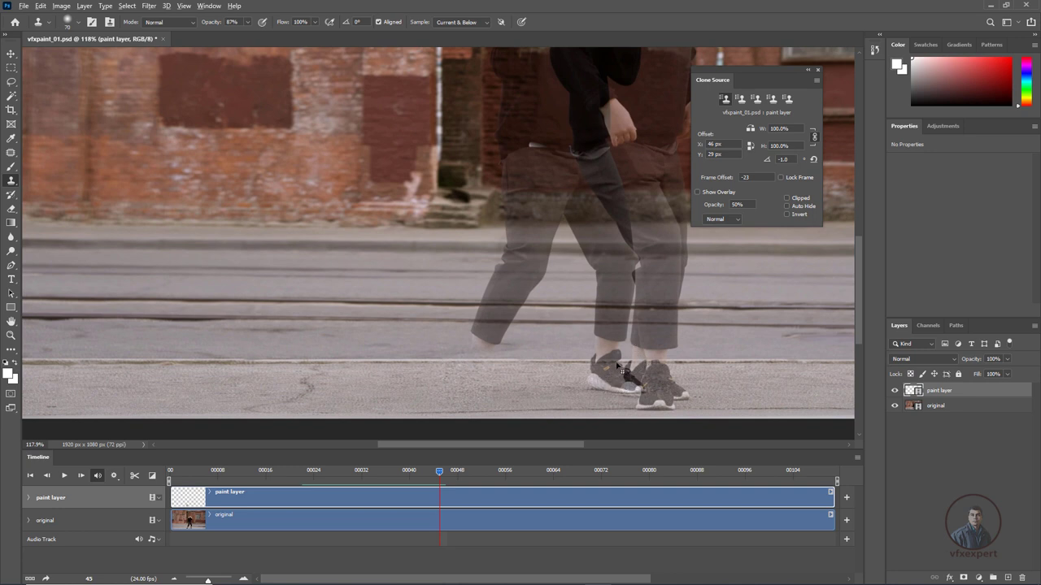
{"action": "mouse_move", "coordinate": [587, 396]}
{"action": "left_mouse_down"}
{"action": "mouse_move", "coordinate": [588, 370]}
{"action": "mouse_move", "coordinate": [590, 384]}
{"action": "mouse_move", "coordinate": [472, 346]}
{"action": "mouse_move", "coordinate": [515, 342]}
{"action": "left_mouse_up"}
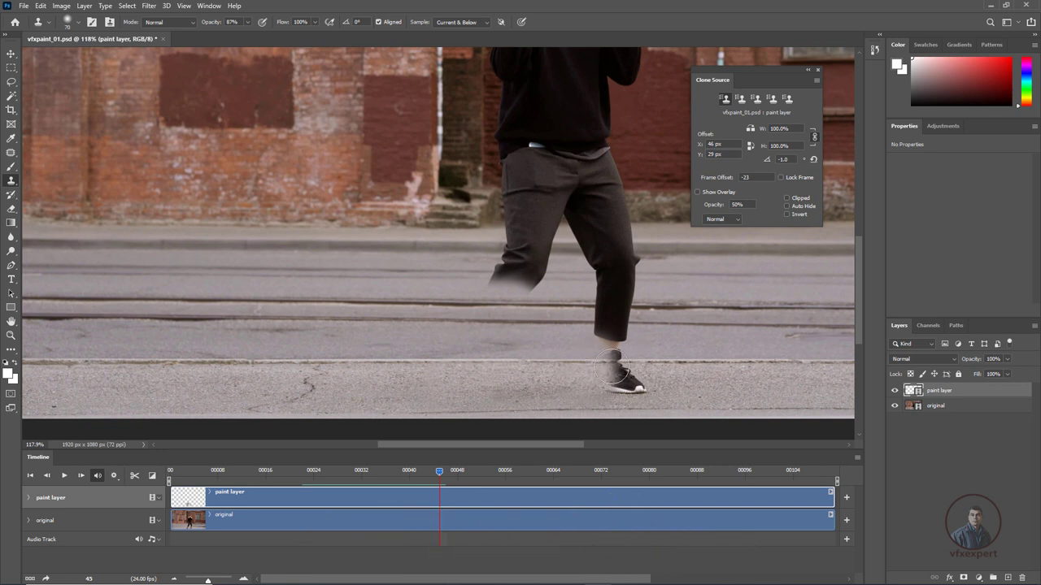
Step: Try cloning over the dancer's right-hand shoe and erase the misplaced strokes from the paint layer with the Eraser
{"action": "mouse_move", "coordinate": [605, 366]}
{"action": "left_mouse_down"}
{"action": "mouse_move", "coordinate": [627, 381]}
{"action": "mouse_move", "coordinate": [643, 377]}
{"action": "mouse_move", "coordinate": [614, 336]}
{"action": "mouse_move", "coordinate": [632, 376]}
{"action": "left_mouse_up"}
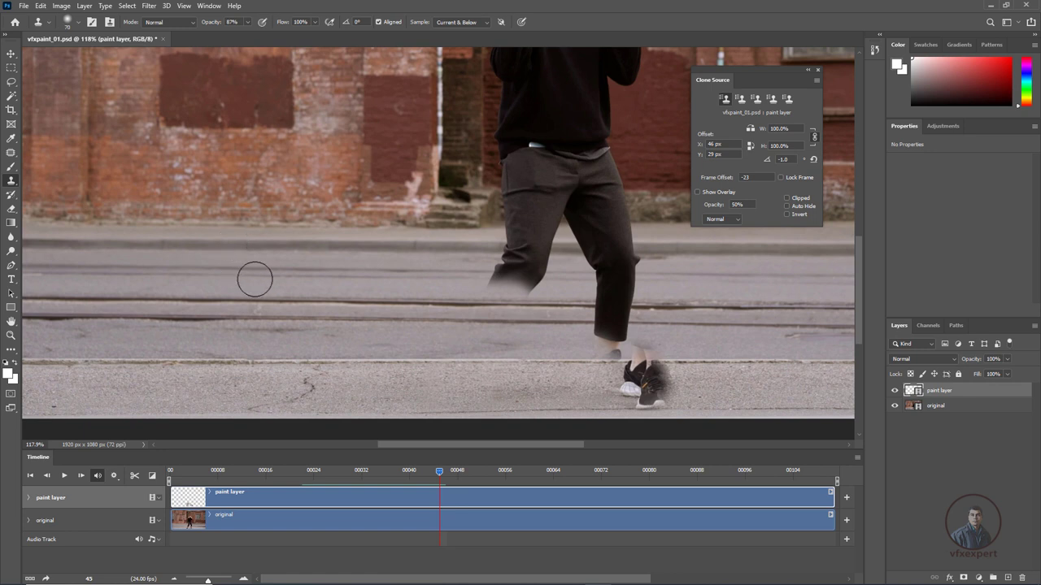
{"action": "key", "text": "e"}
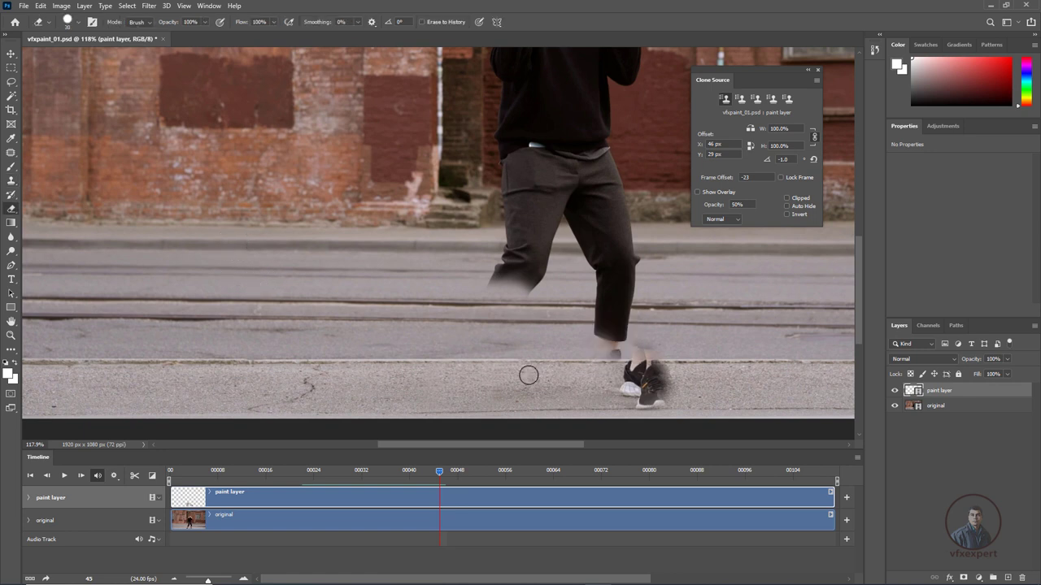
{"action": "mouse_move", "coordinate": [630, 370]}
{"action": "left_mouse_down"}
{"action": "mouse_move", "coordinate": [664, 391]}
{"action": "mouse_move", "coordinate": [679, 391]}
{"action": "mouse_move", "coordinate": [653, 405]}
{"action": "mouse_move", "coordinate": [639, 377]}
{"action": "mouse_move", "coordinate": [627, 383]}
{"action": "mouse_move", "coordinate": [612, 362]}
{"action": "mouse_move", "coordinate": [615, 326]}
{"action": "left_mouse_up"}
{"action": "mouse_move", "coordinate": [610, 391]}
{"action": "left_mouse_down"}
{"action": "mouse_move", "coordinate": [605, 329]}
{"action": "mouse_move", "coordinate": [606, 376]}
{"action": "left_mouse_up"}
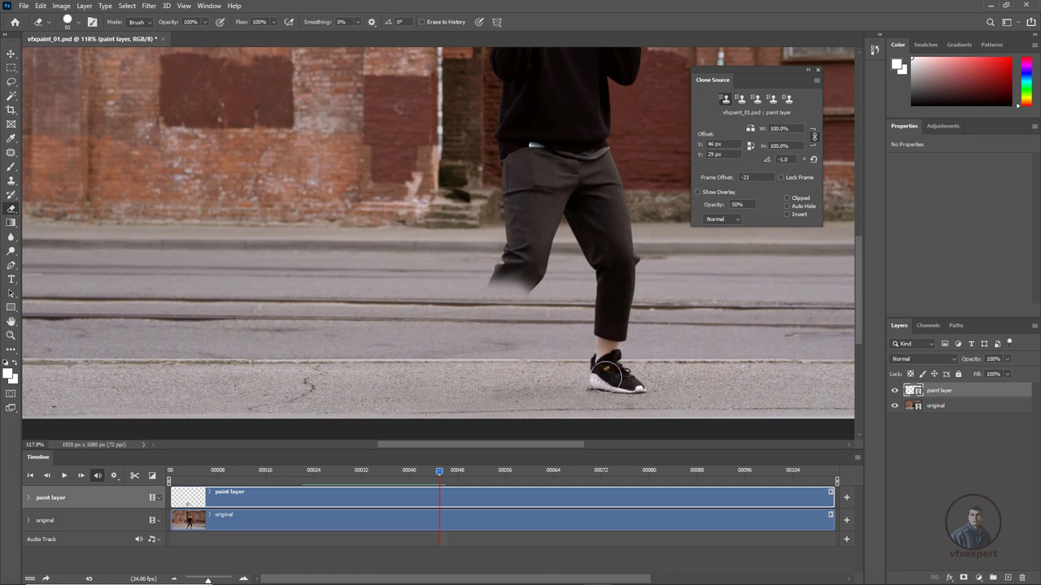
Step: Clone the aligned background over the remaining left-hand trouser leg around the dancer's knee at frame 45 with the Clone Stamp
{"action": "left_click", "coordinate": [13, 183]}
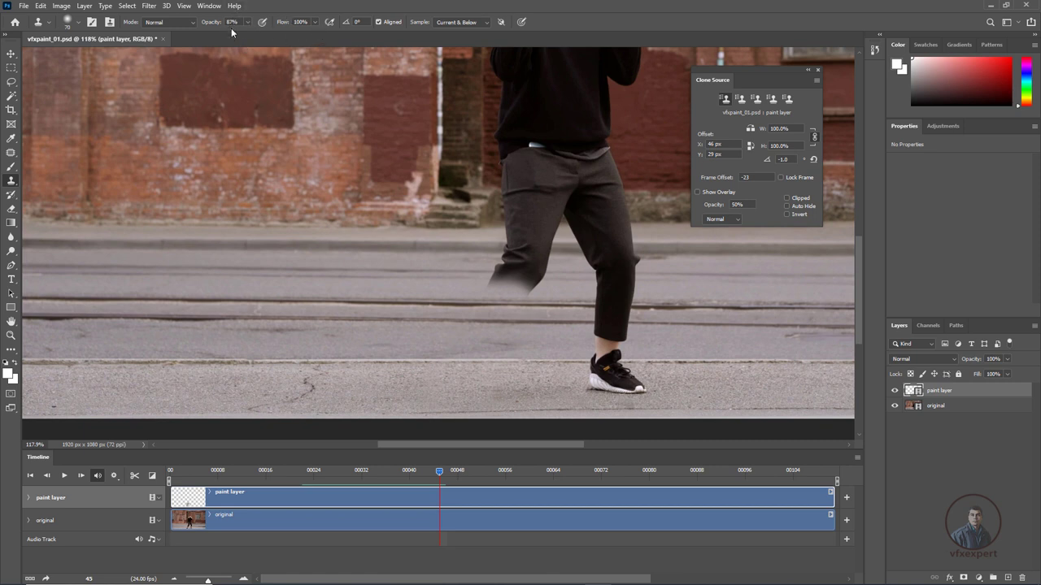
{"action": "left_click", "coordinate": [68, 23]}
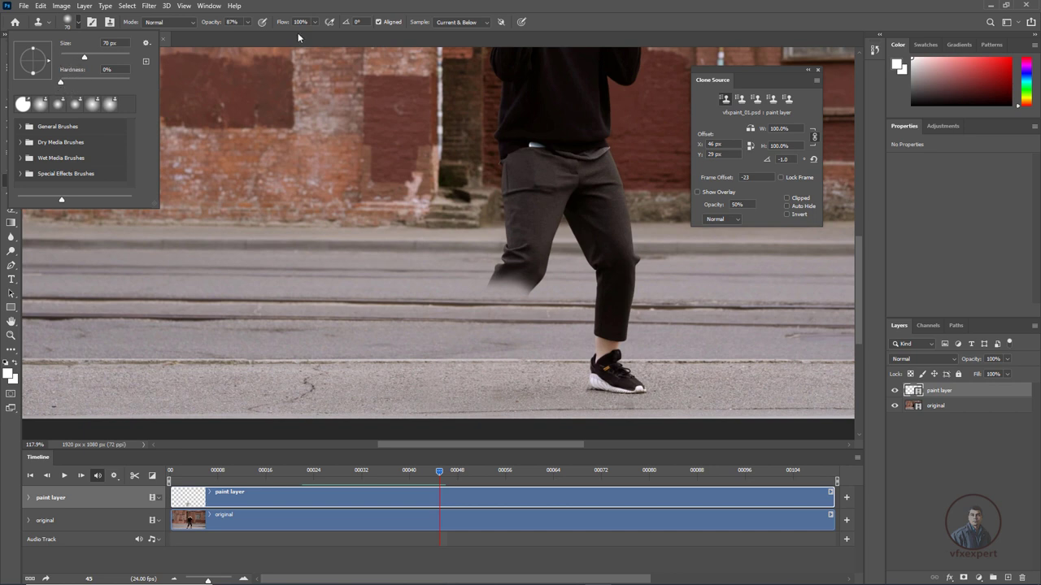
{"action": "left_click", "coordinate": [422, 9]}
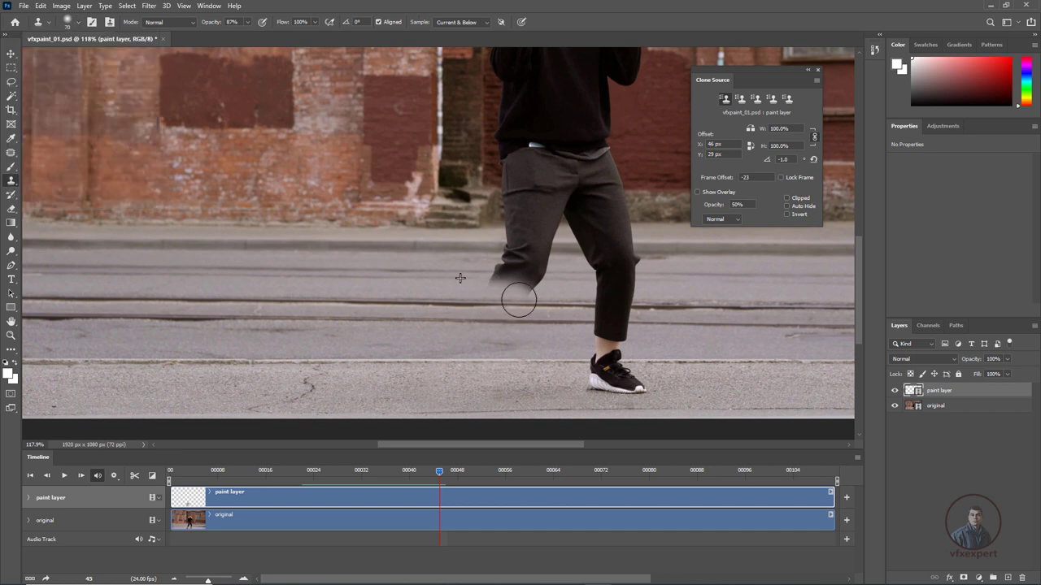
{"action": "mouse_move", "coordinate": [505, 298]}
{"action": "left_mouse_down"}
{"action": "mouse_move", "coordinate": [488, 293]}
{"action": "mouse_move", "coordinate": [544, 280]}
{"action": "mouse_move", "coordinate": [490, 272]}
{"action": "mouse_move", "coordinate": [548, 270]}
{"action": "mouse_move", "coordinate": [504, 279]}
{"action": "left_mouse_up"}
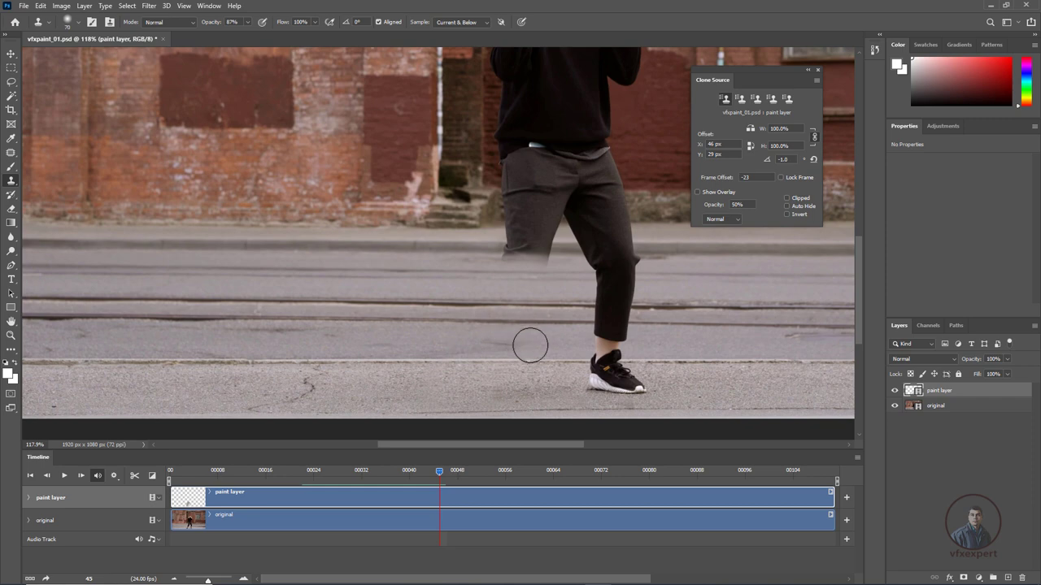
{"action": "key", "text": "ctrl+0"}
{"action": "scroll", "coordinate": [411, 356], "scroll_direction": "up", "scroll_amount": 2}
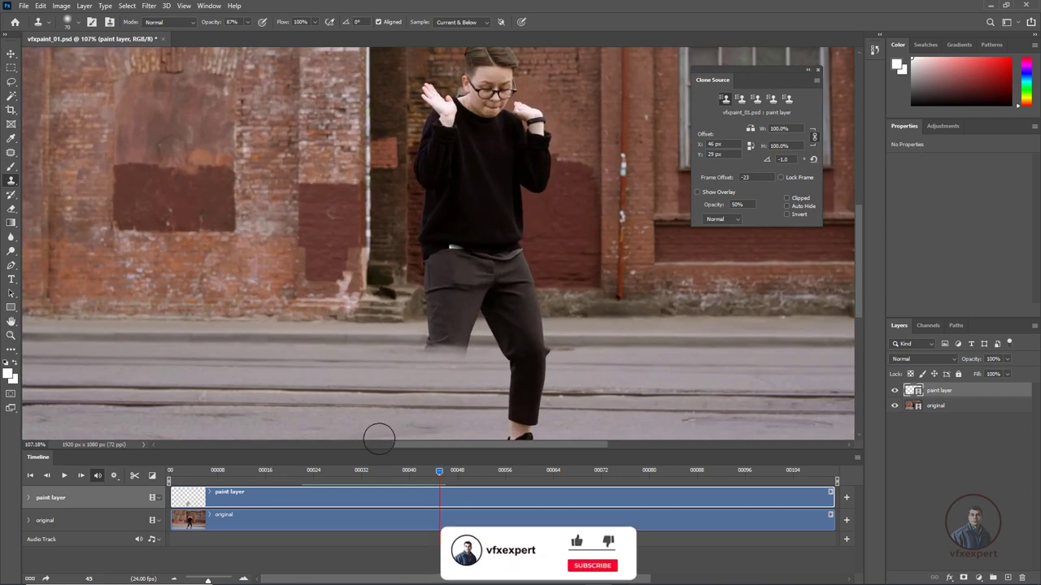
{"action": "scroll", "coordinate": [474, 356], "scroll_direction": "down", "scroll_amount": 1}
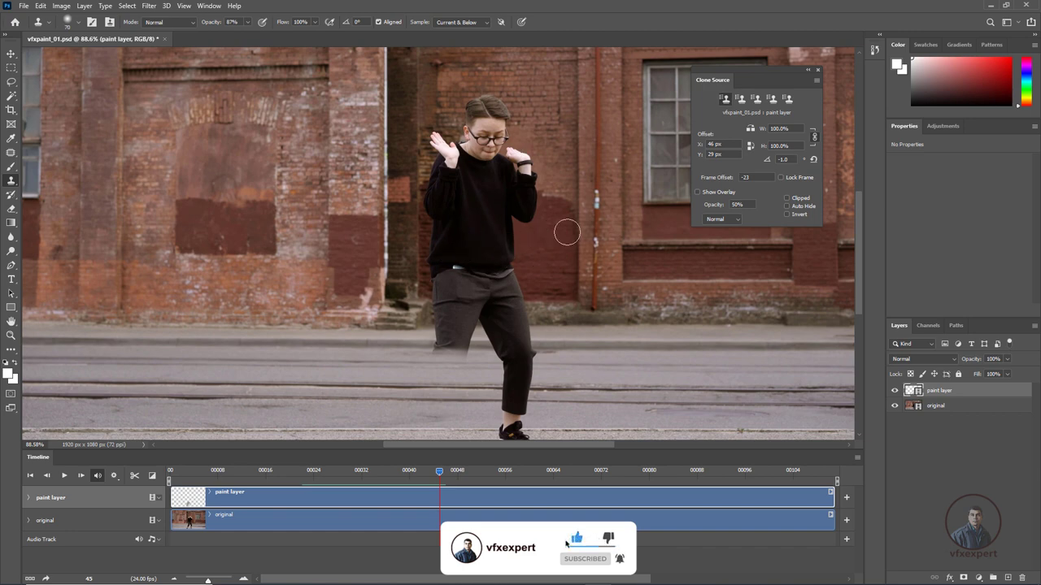
{"action": "scroll", "coordinate": [551, 351], "scroll_direction": "down", "scroll_amount": 1}
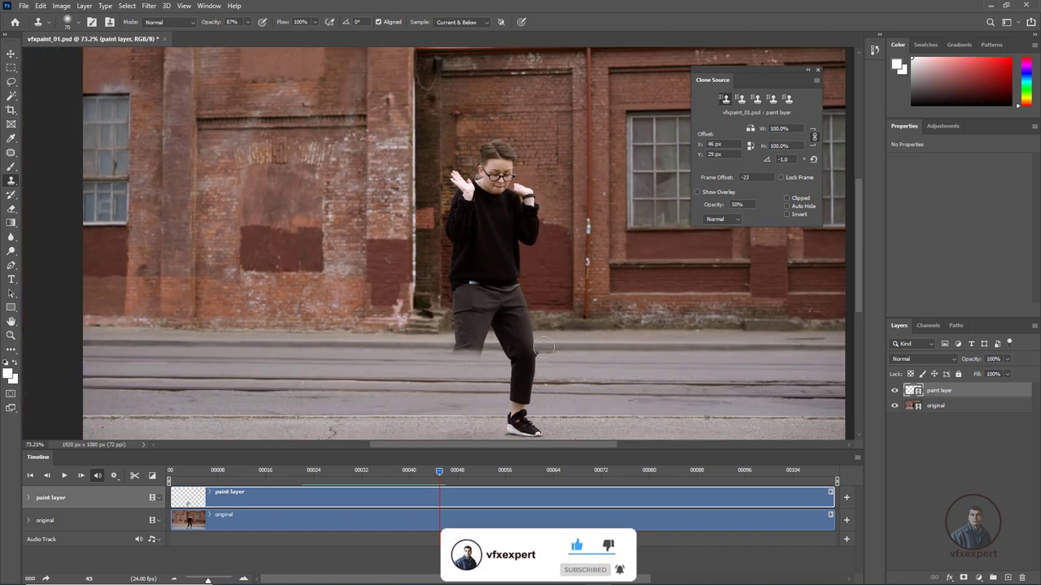
{"action": "scroll", "coordinate": [544, 347], "scroll_direction": "down", "scroll_amount": 1}
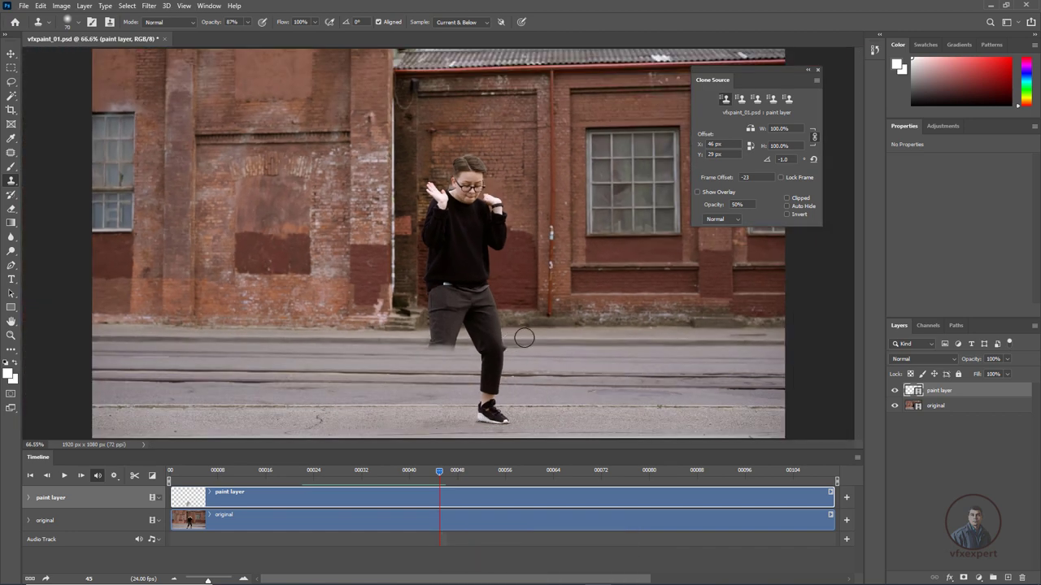